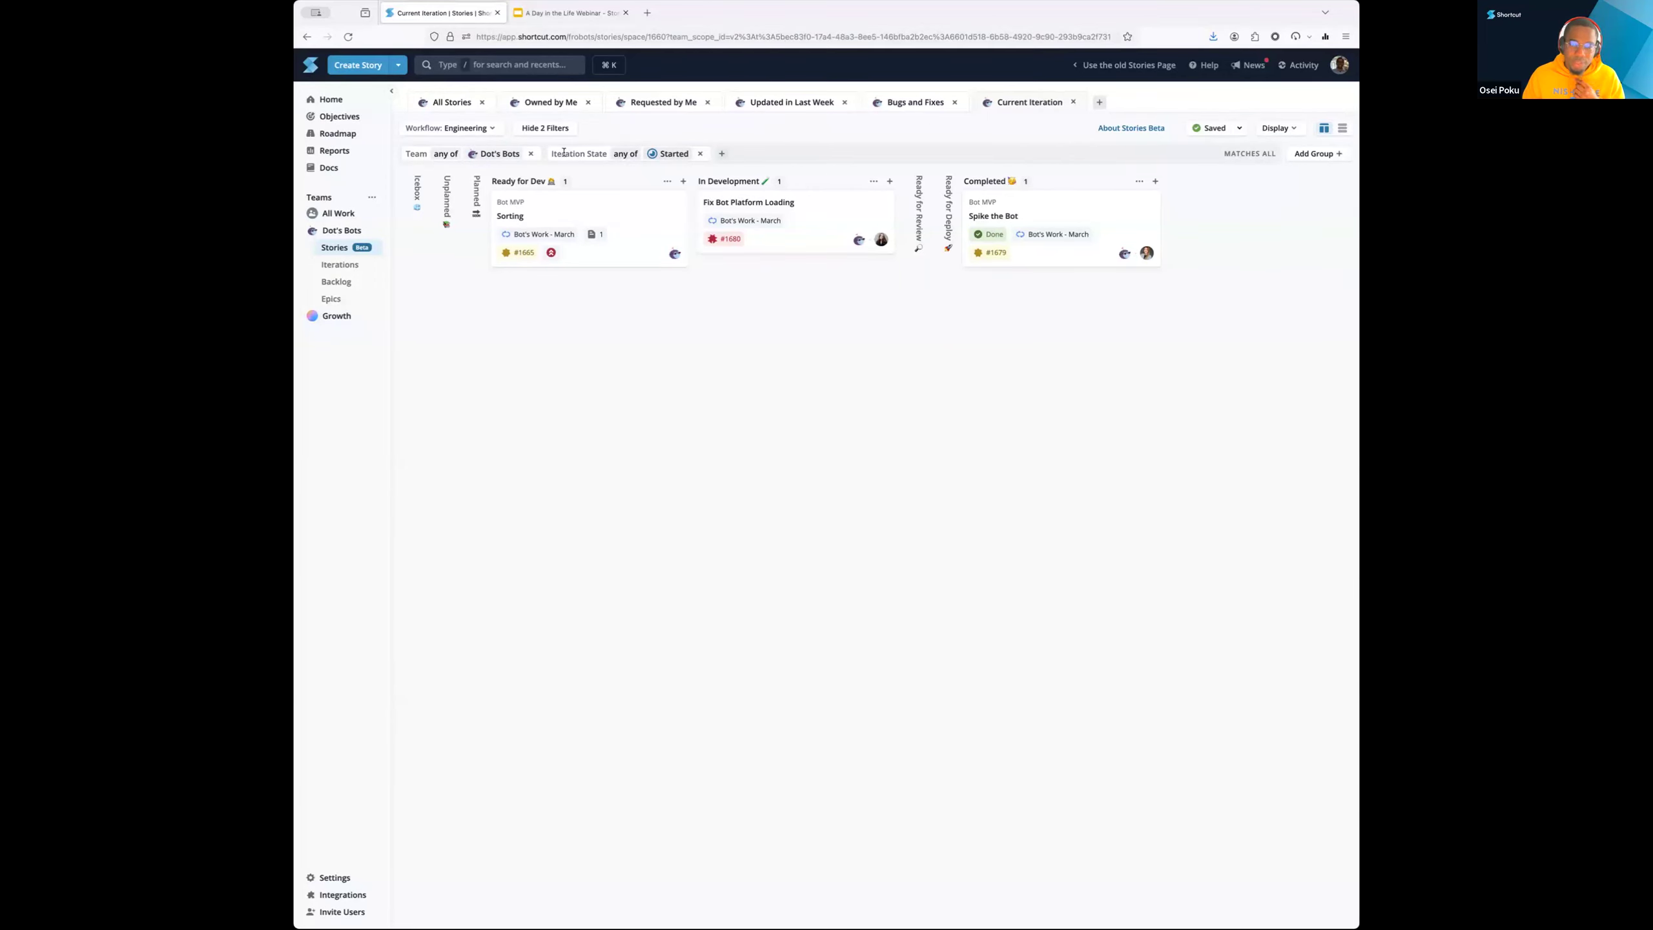
pyautogui.click(666, 155)
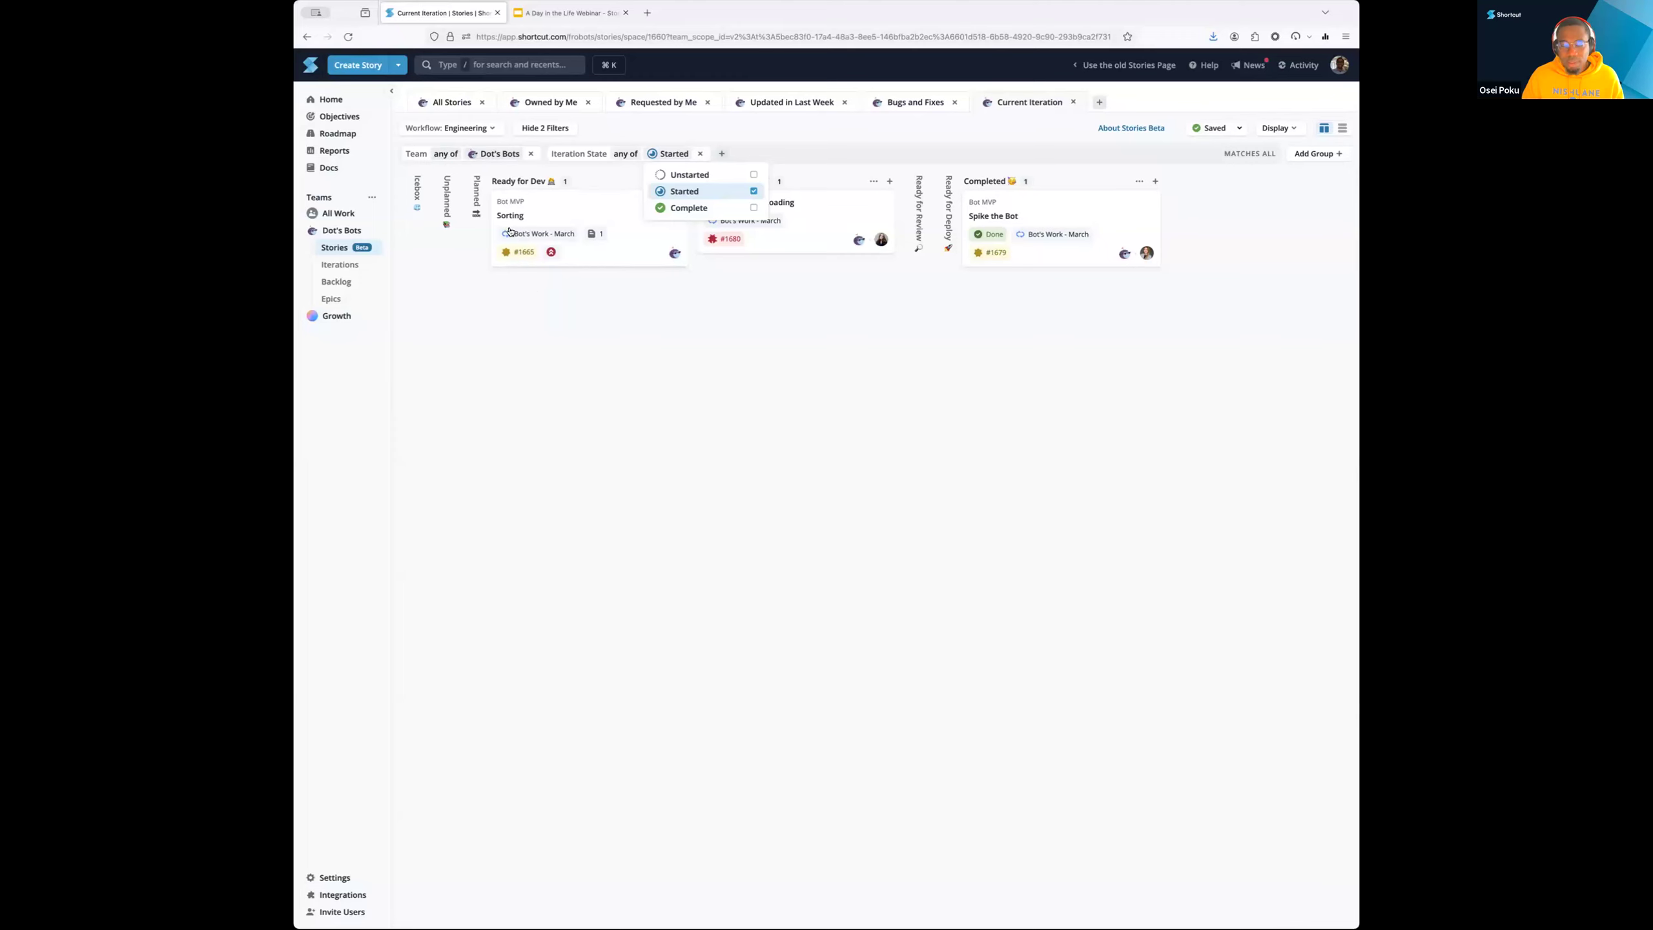
pyautogui.click(758, 343)
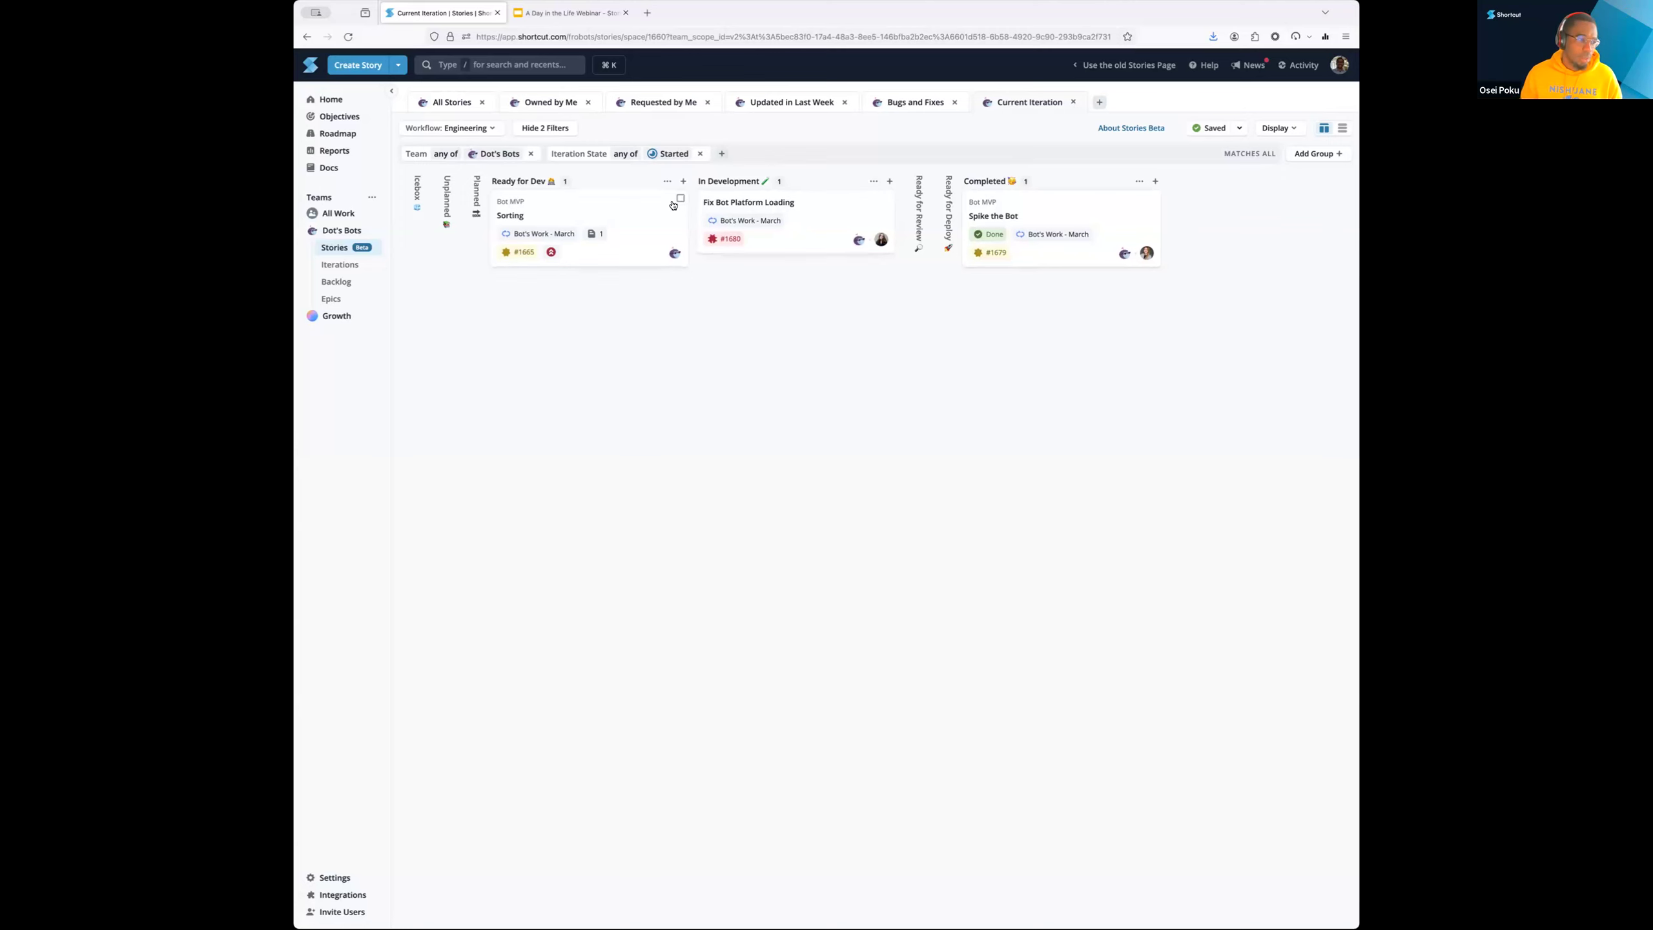
pyautogui.moveTo(673, 207)
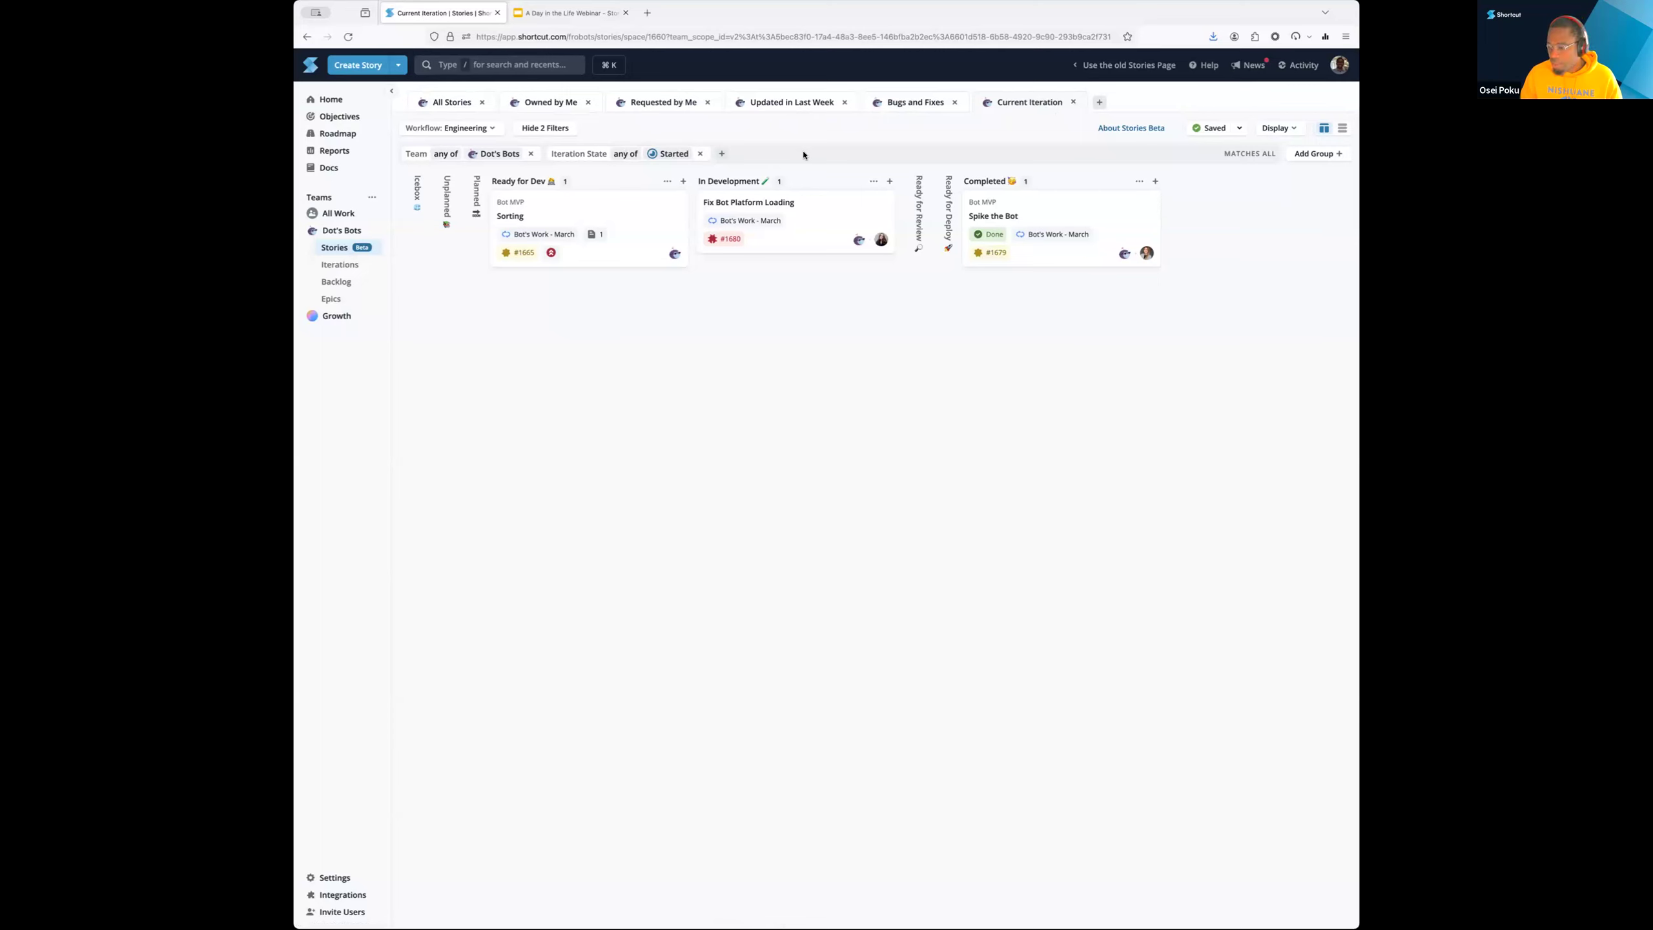
# Change the iteration state filter to show only Unstarted iterations instead of Started ones
pyautogui.click(675, 155)
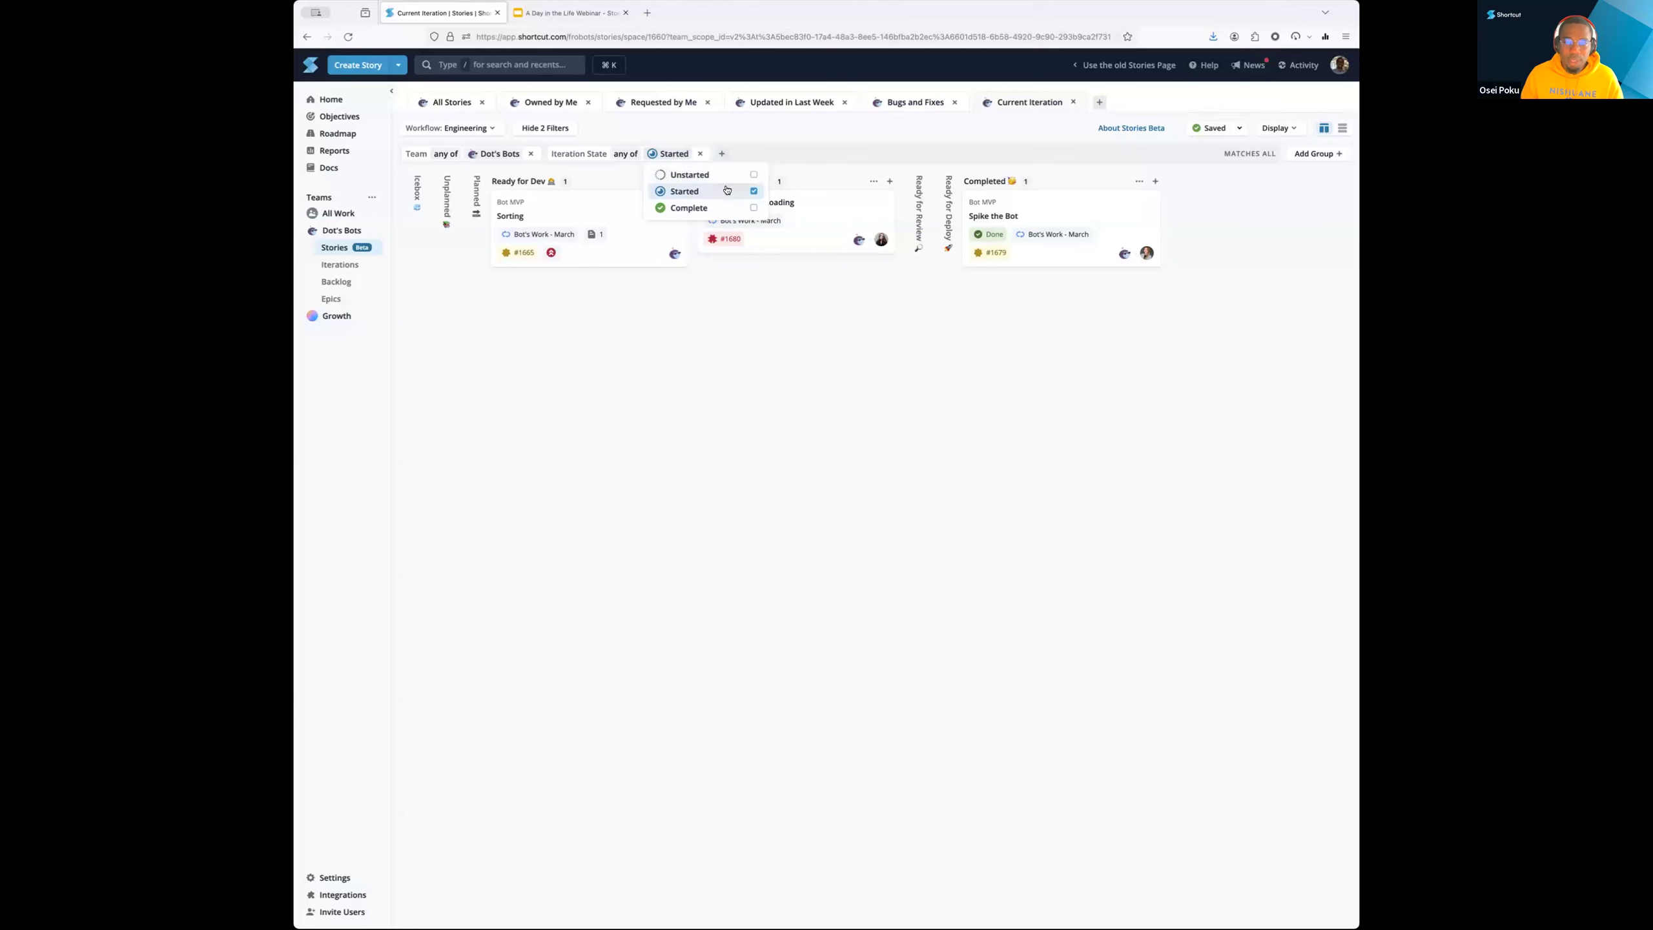
pyautogui.click(728, 176)
pyautogui.click(690, 158)
pyautogui.click(695, 190)
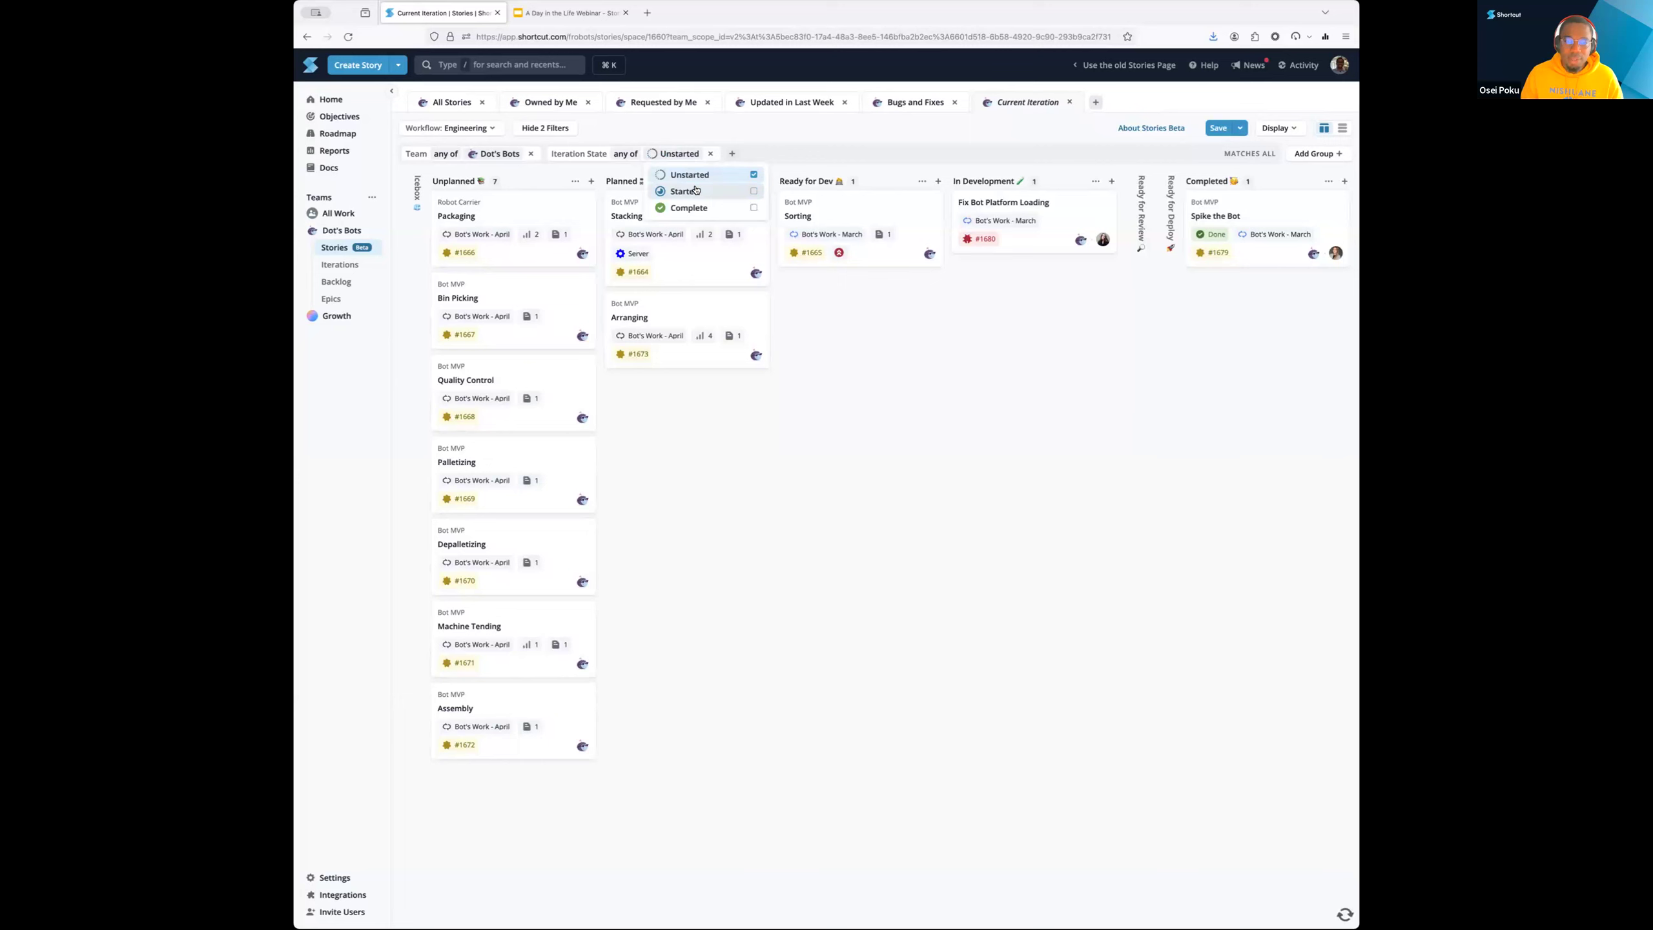
pyautogui.click(626, 135)
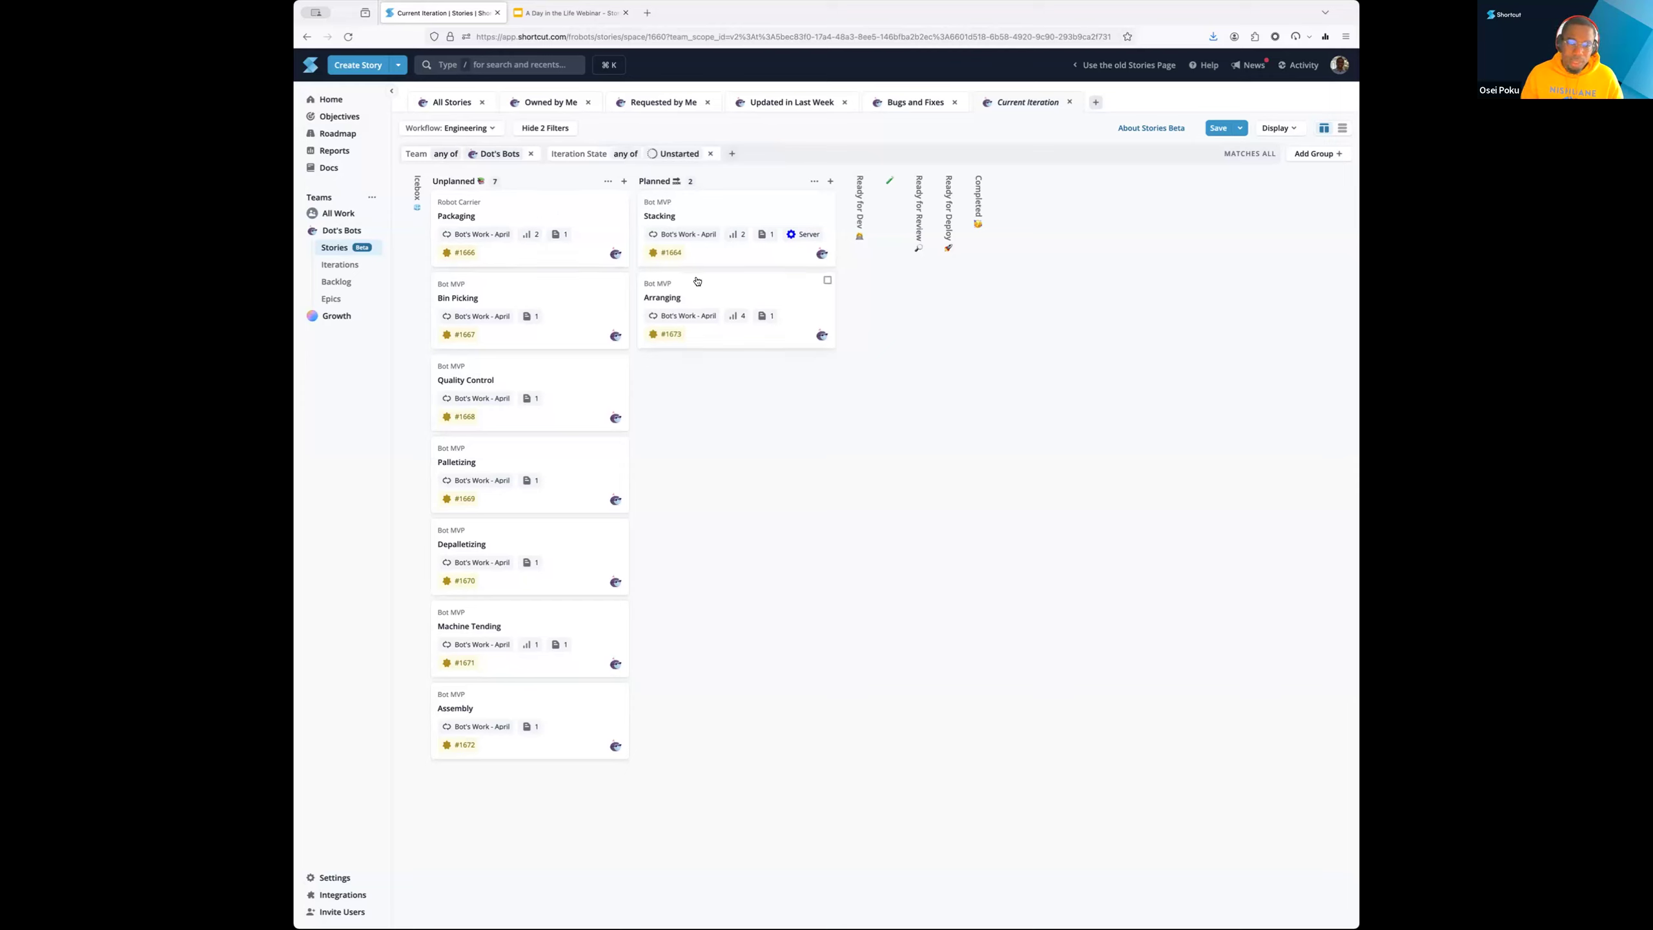
# Move the Bin Picking, Quality Control and Palletizing stories together from Unplanned to Planned, and clear the selection
pyautogui.moveTo(736, 236)
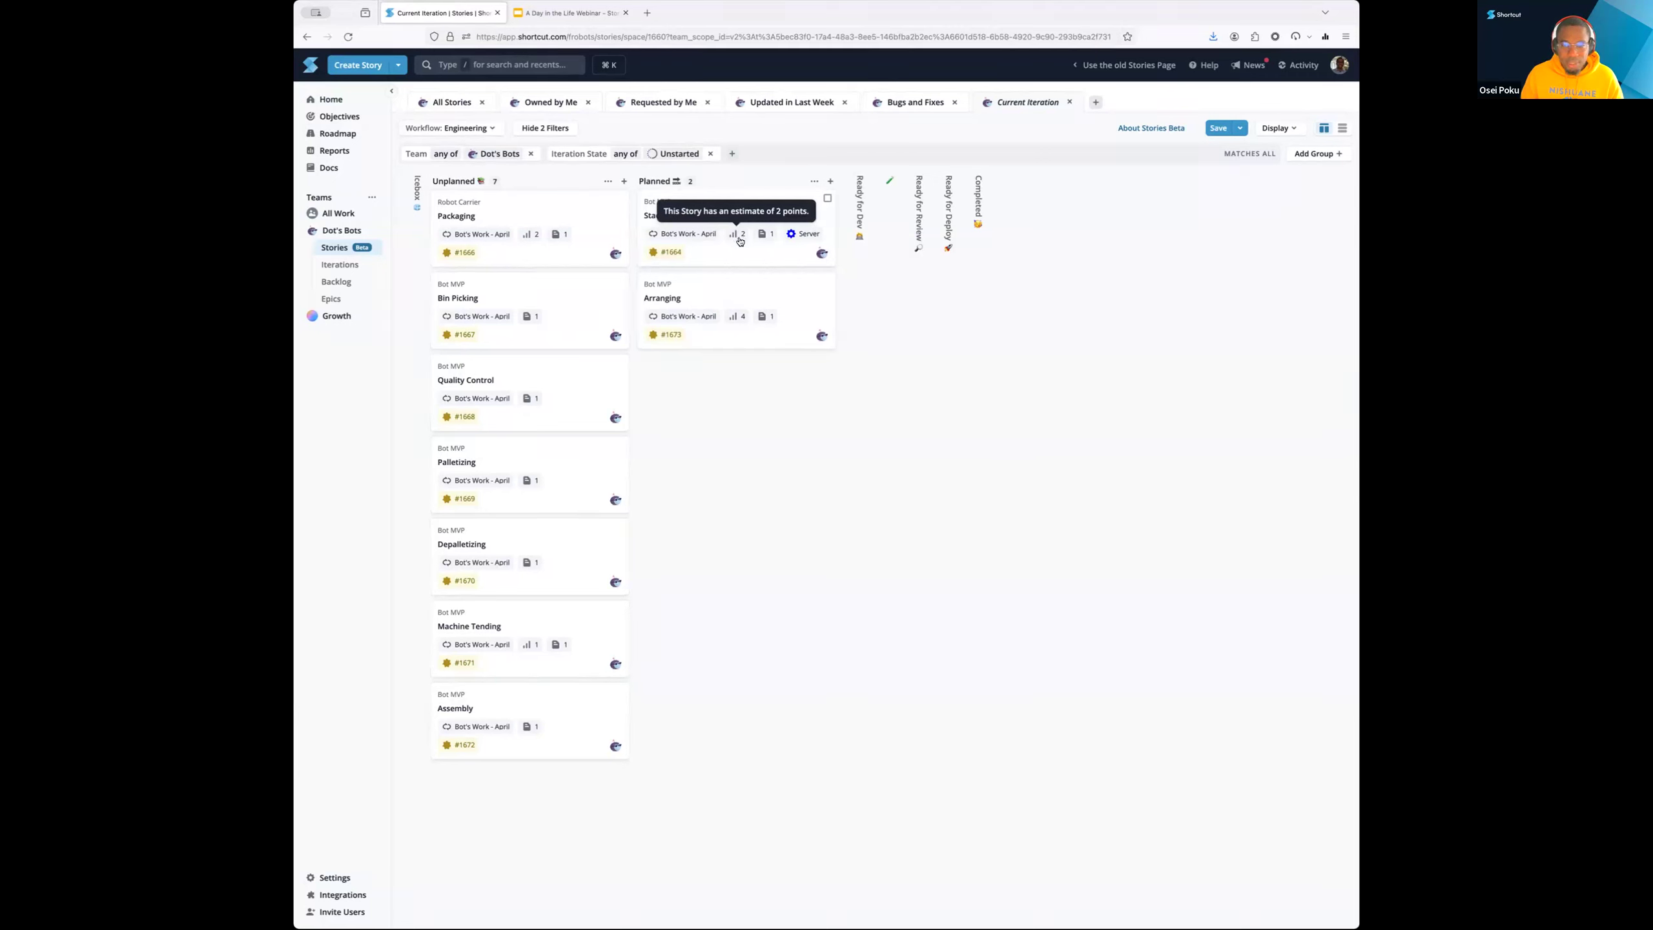
pyautogui.moveTo(490, 237)
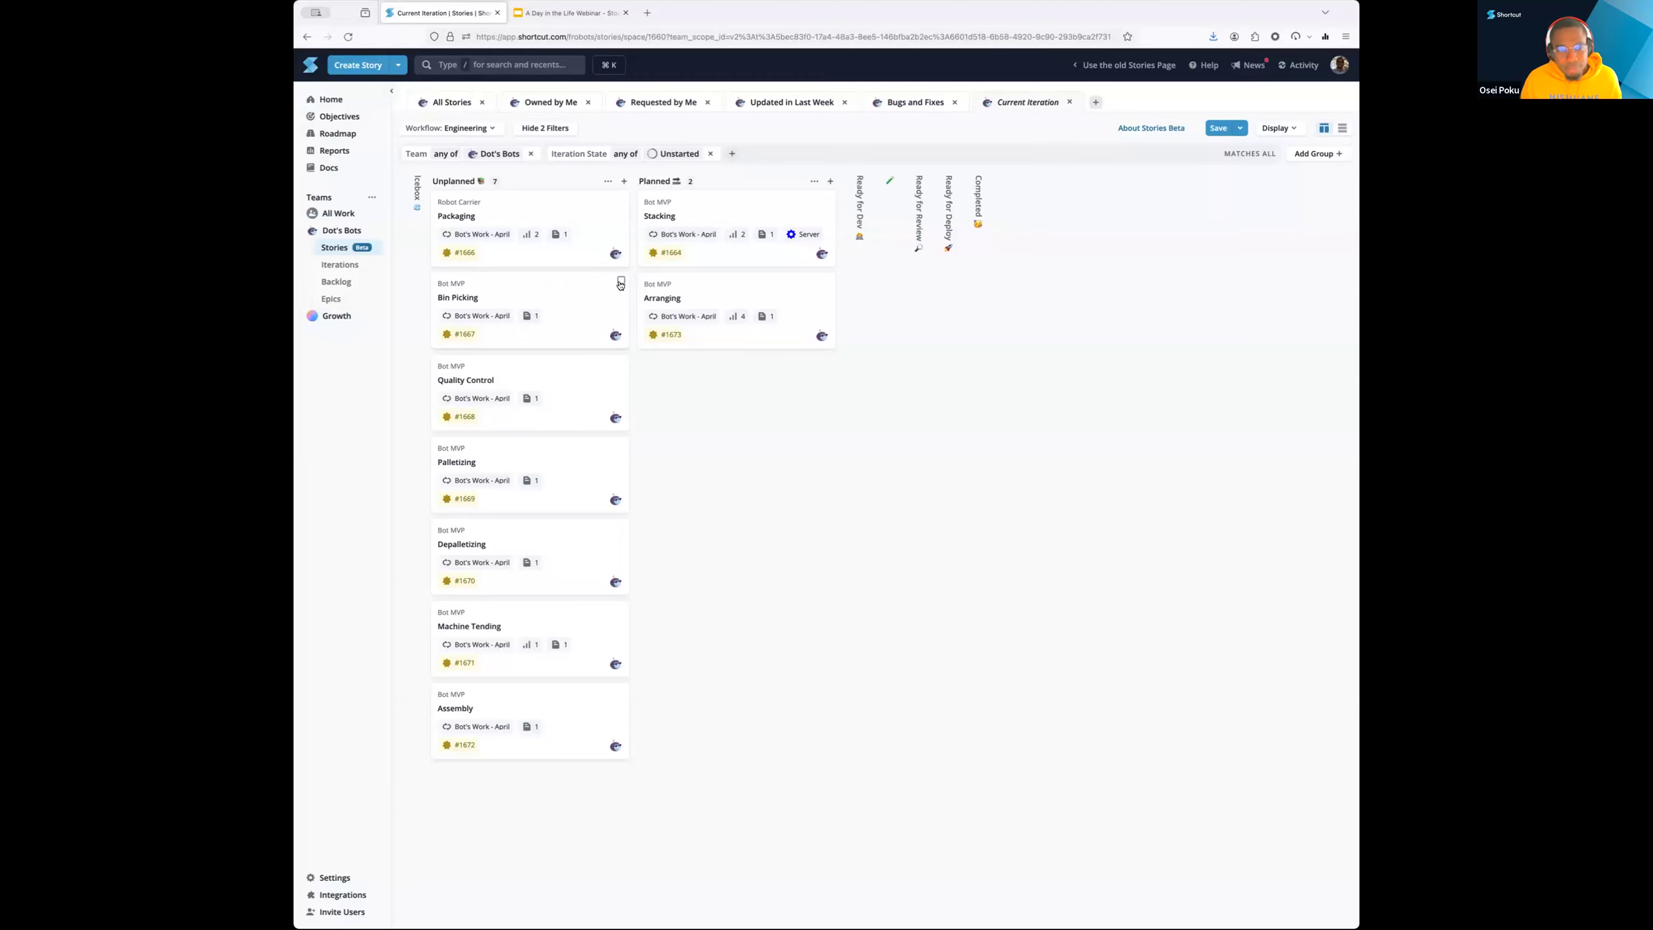
pyautogui.click(621, 281)
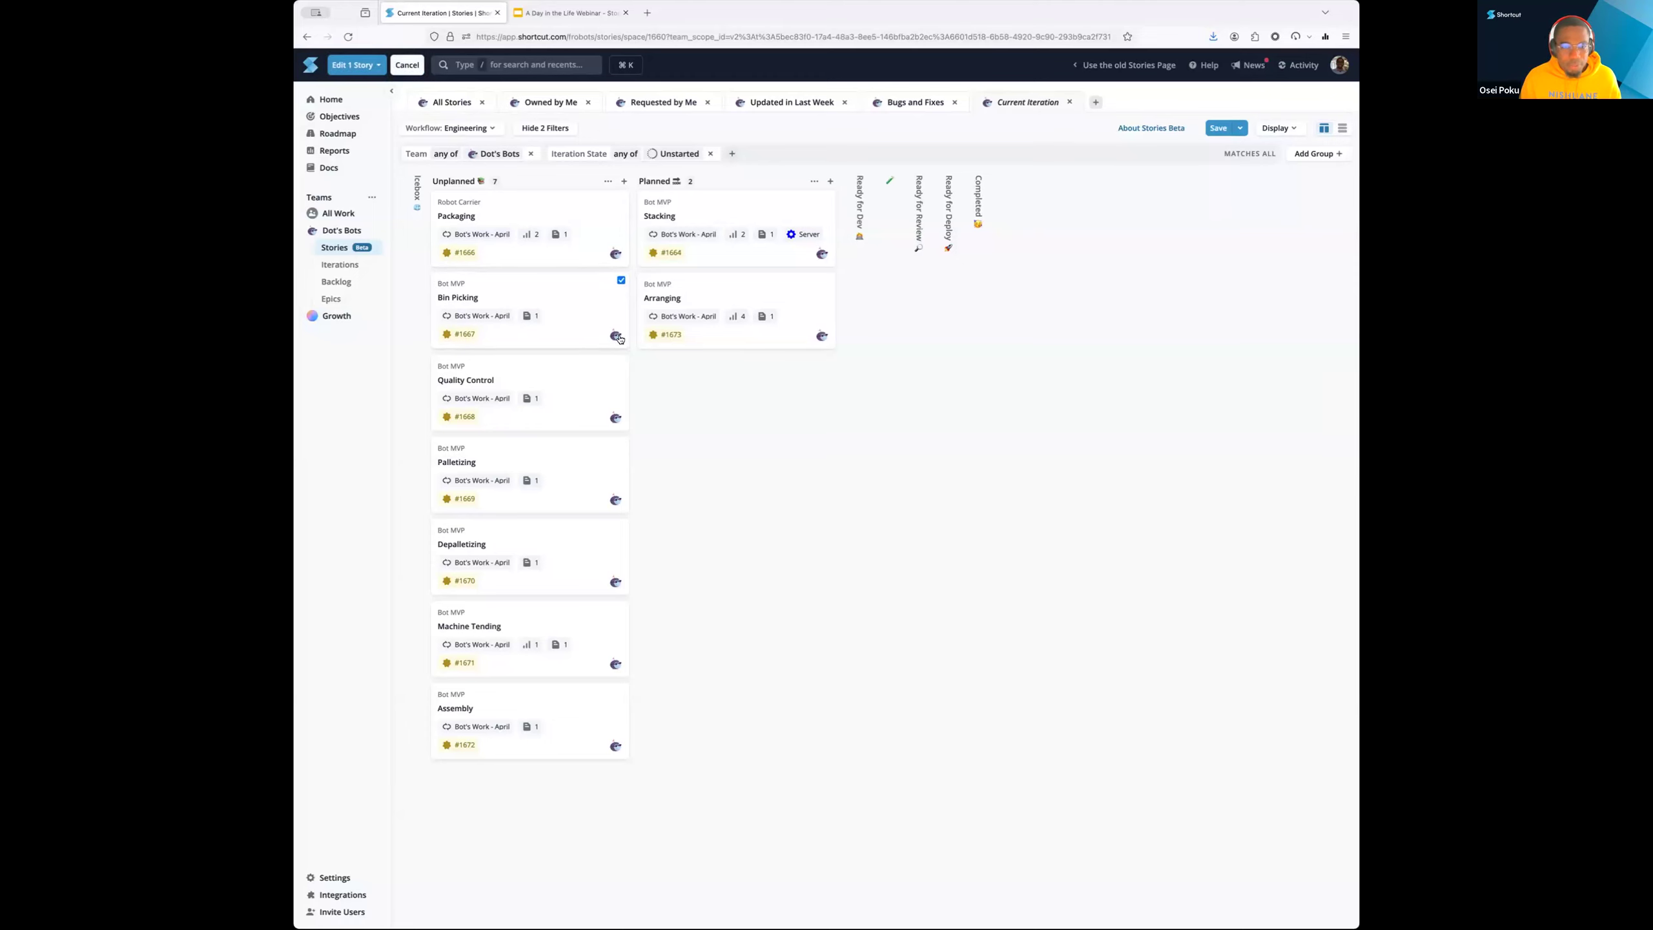
pyautogui.click(621, 363)
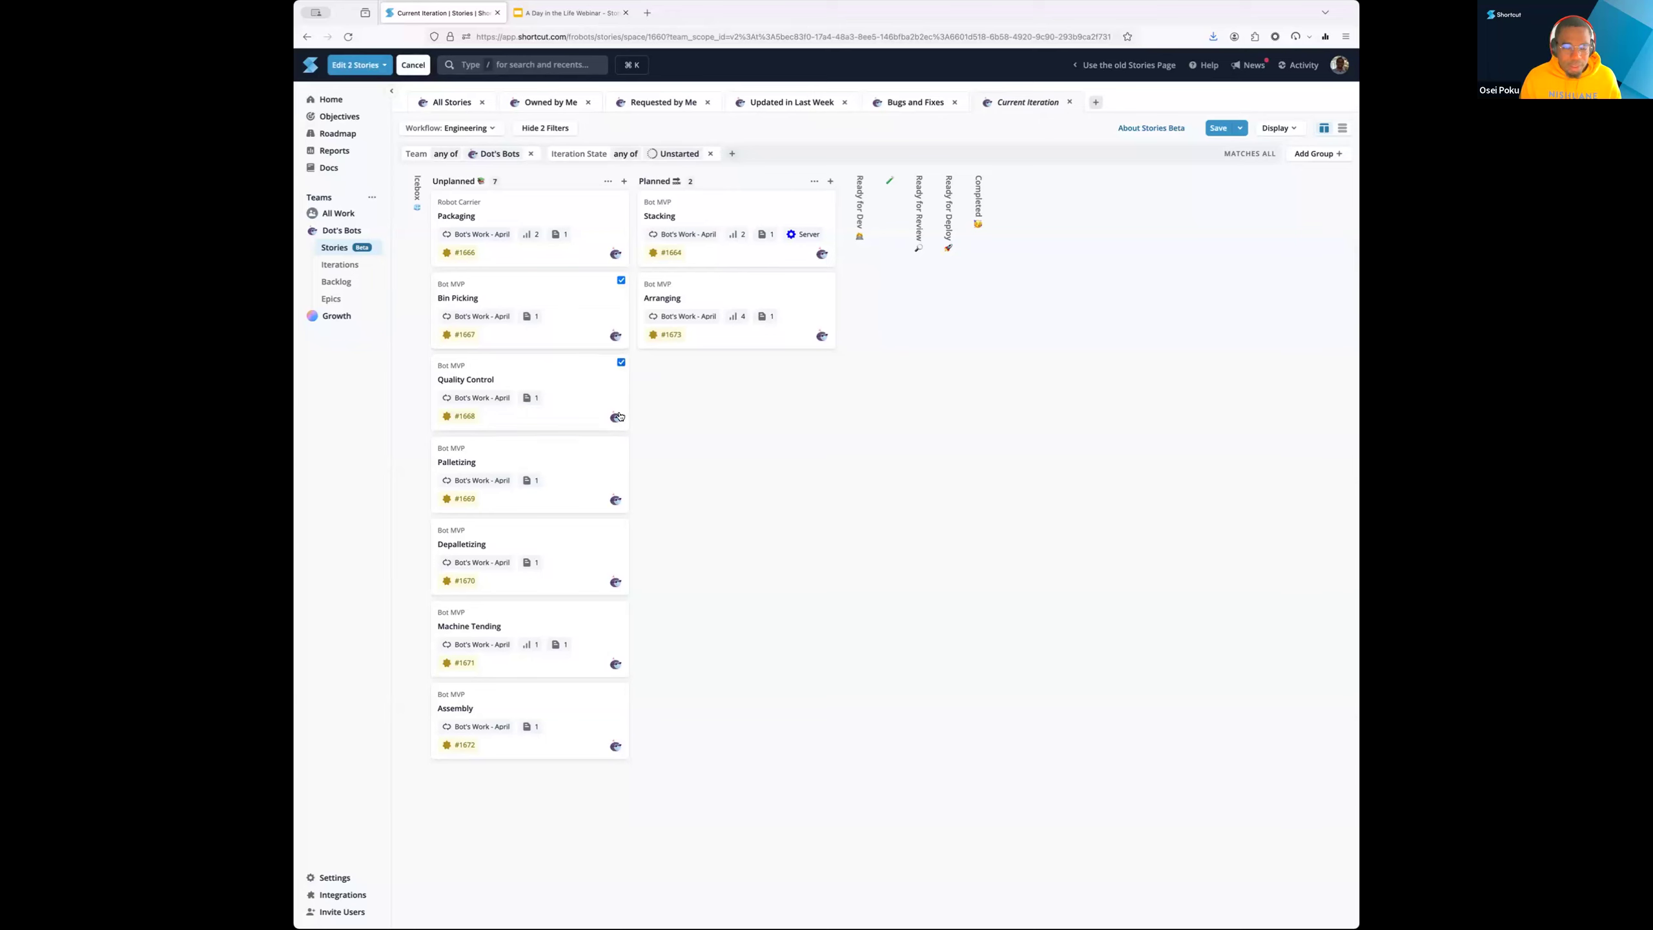
pyautogui.click(622, 446)
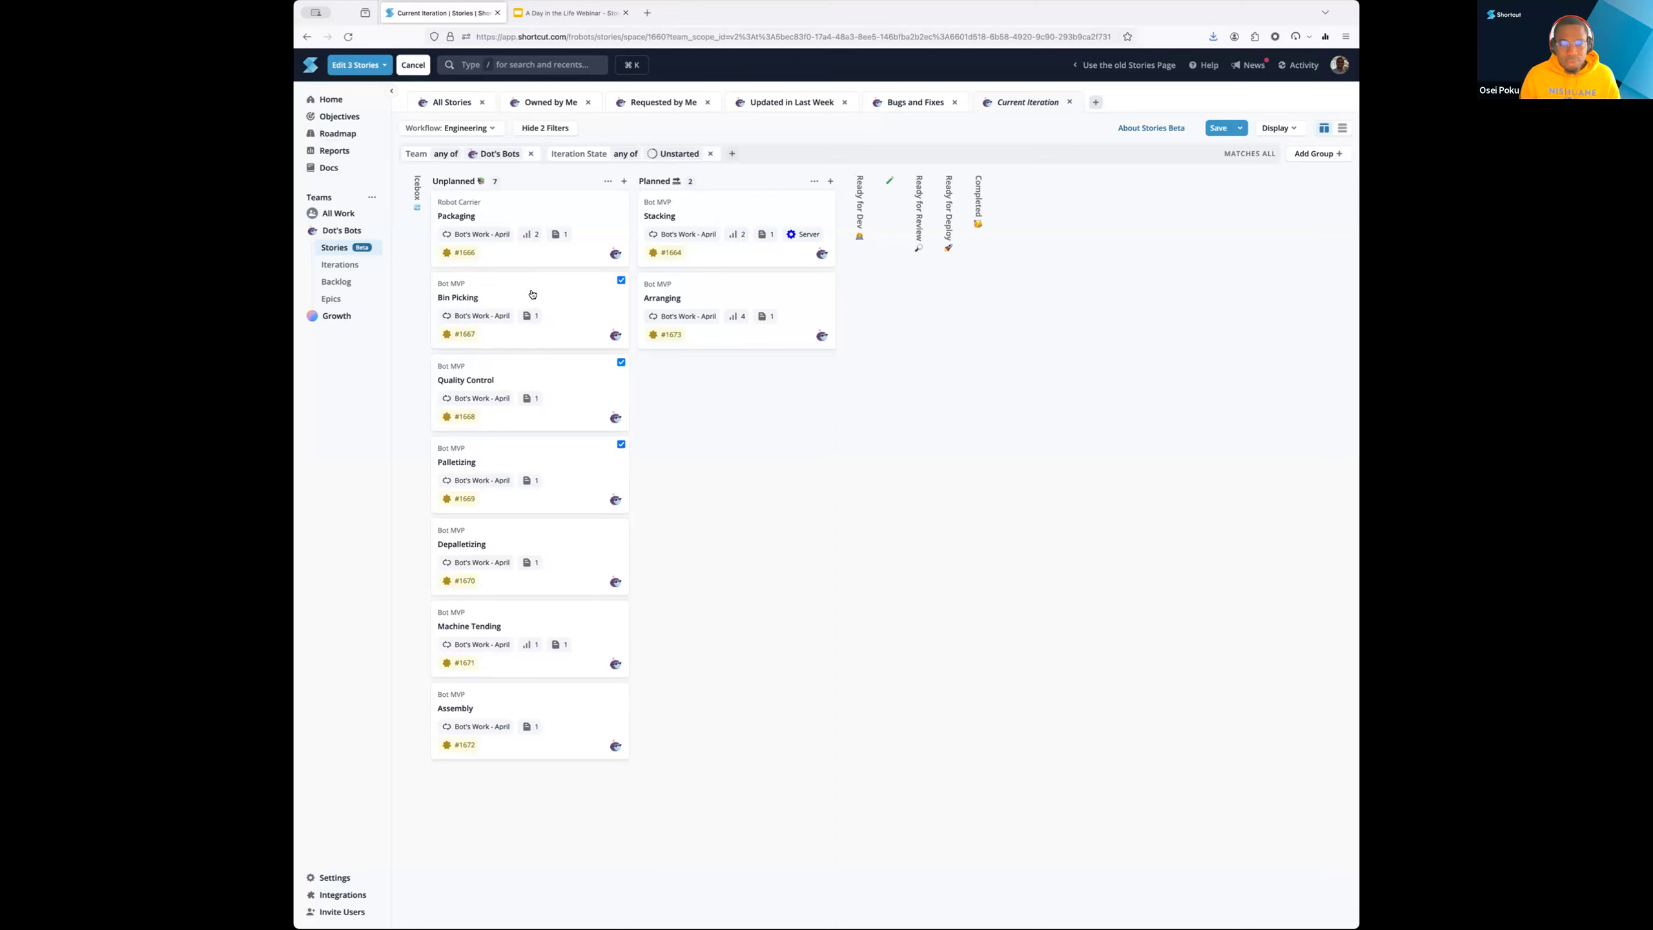
pyautogui.moveTo(529, 293); pyautogui.dragTo(740, 347)
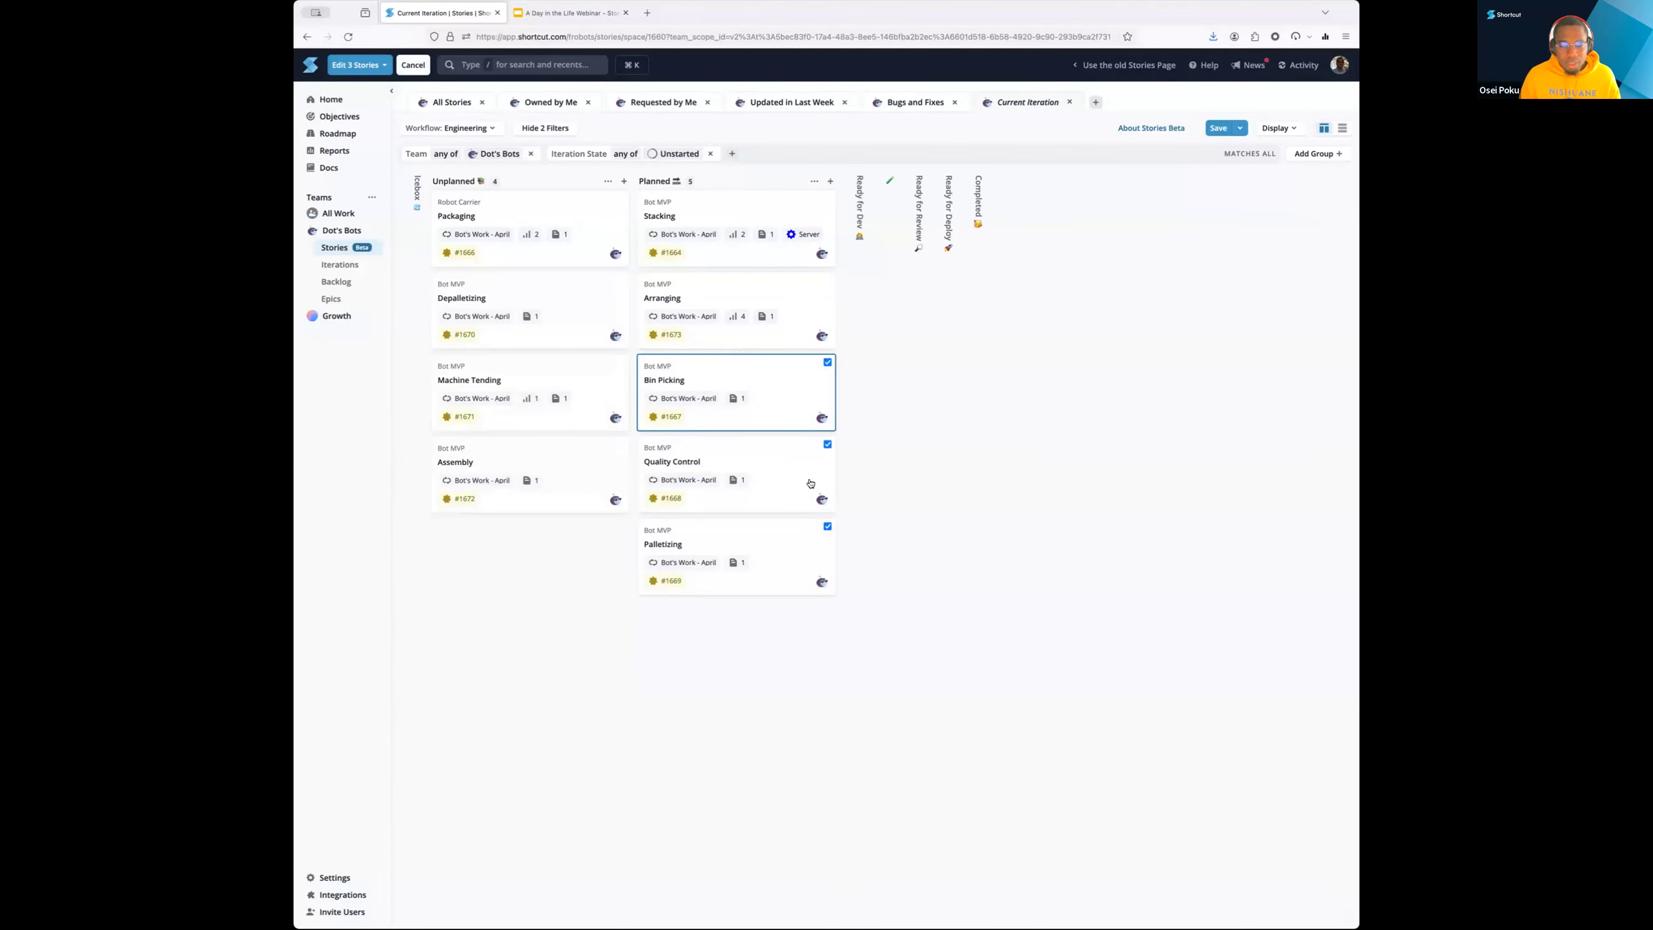
pyautogui.click(413, 65)
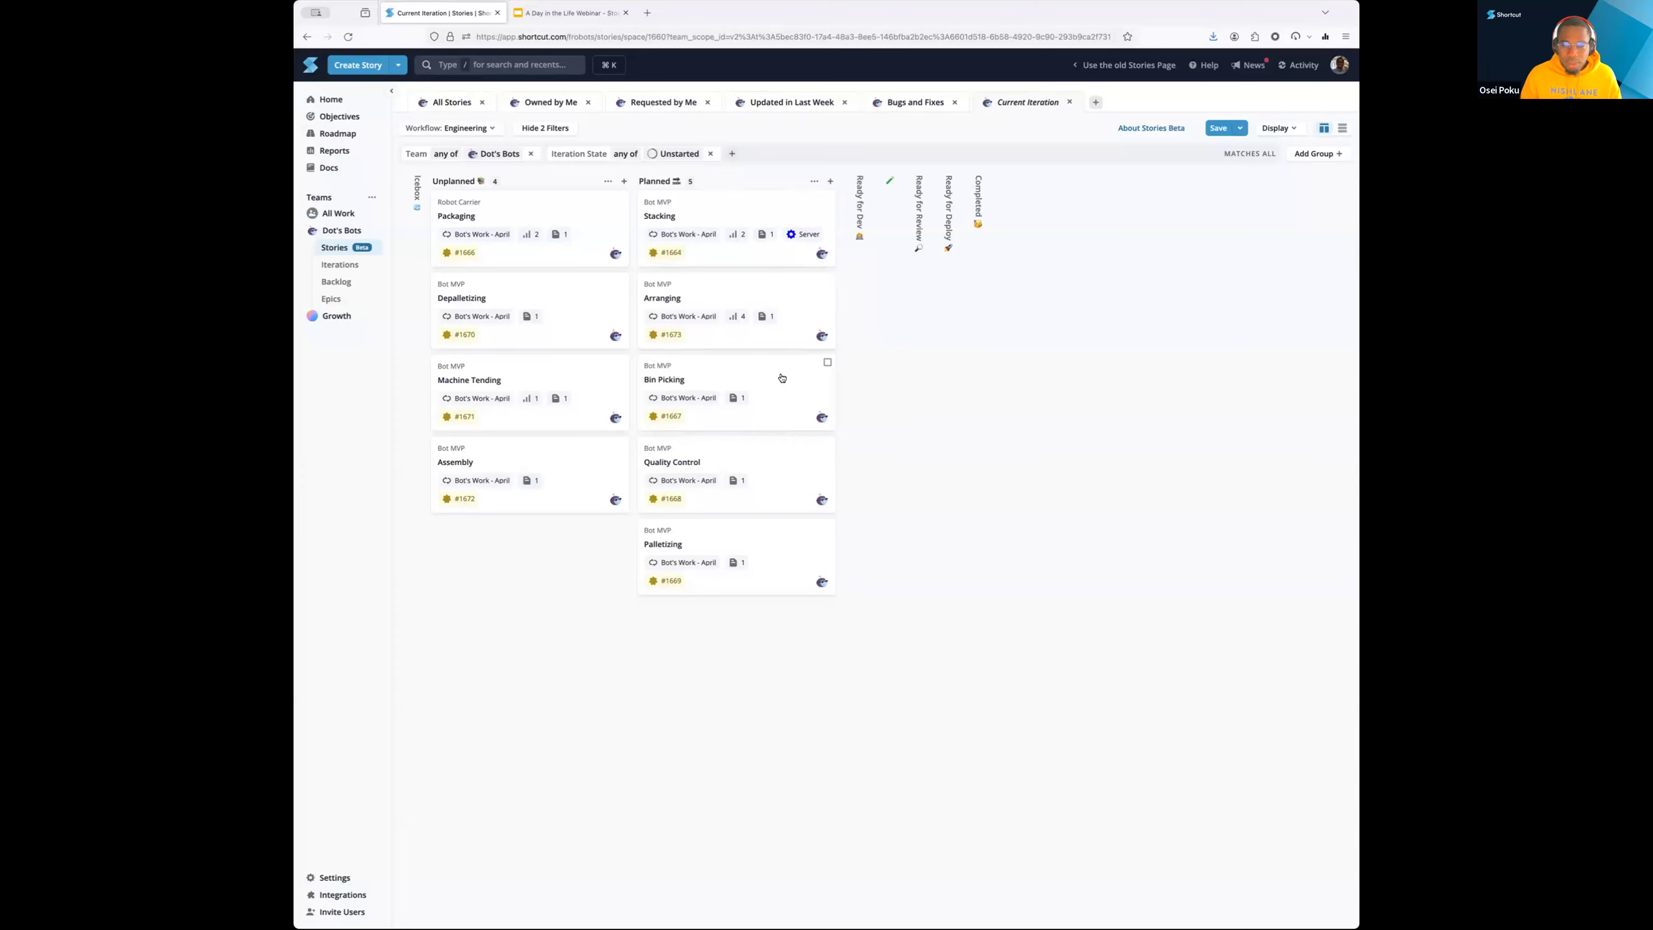
# Add an Estimate filter to the stories board and set it to Unestimated
pyautogui.moveTo(710, 373)
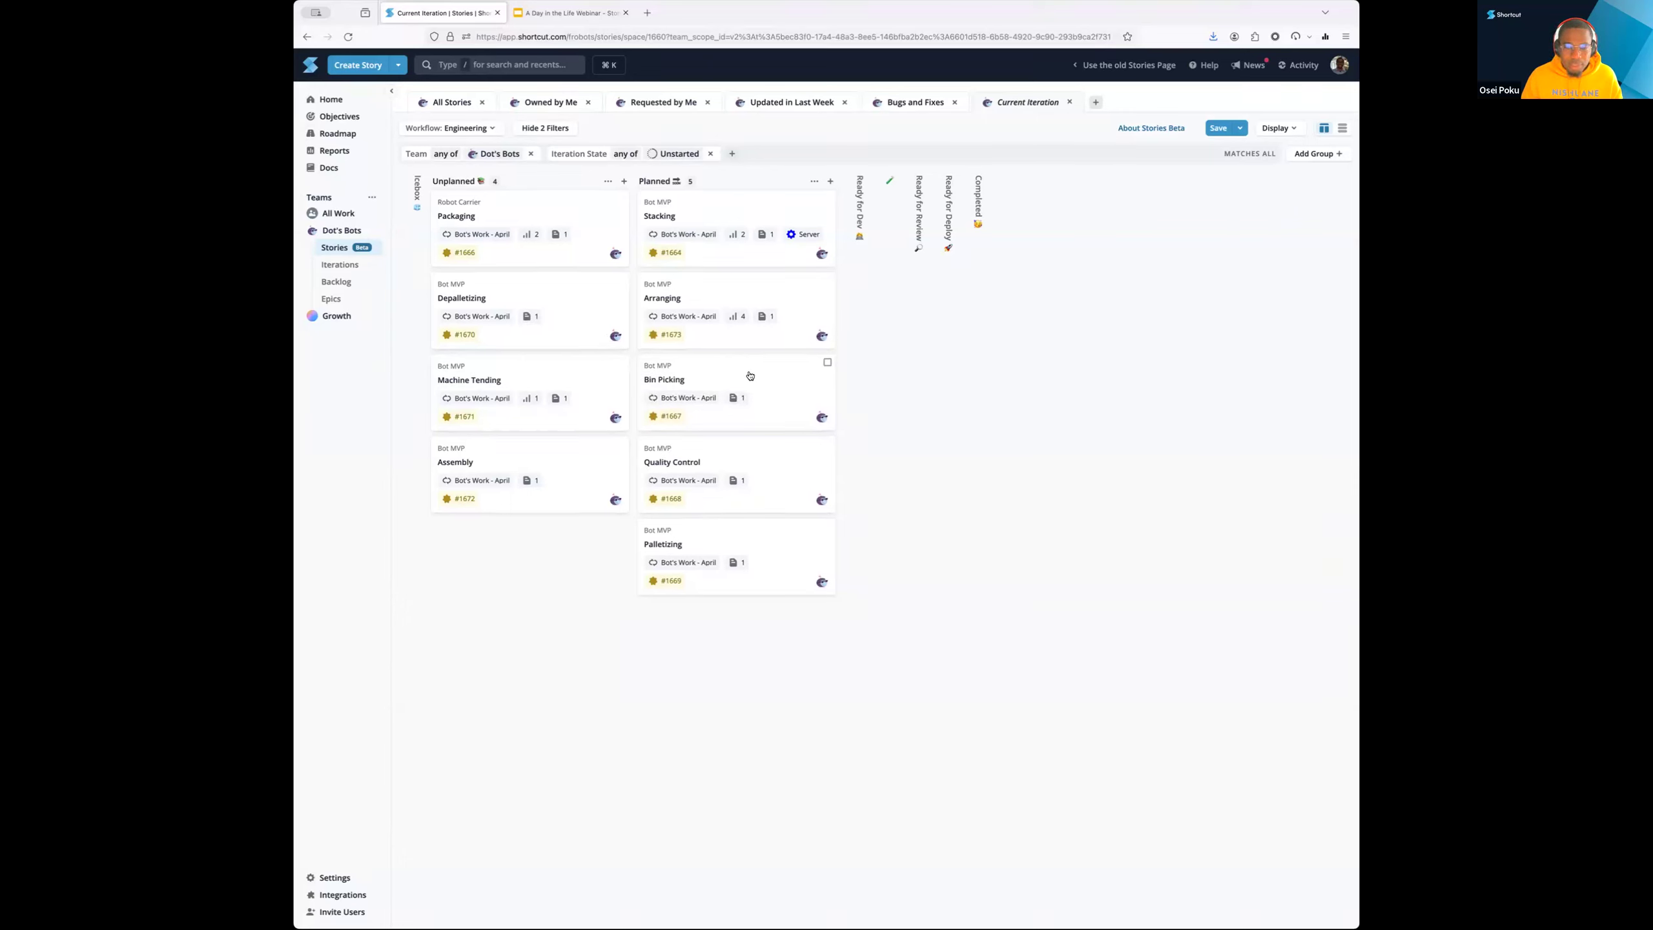
pyautogui.click(731, 154)
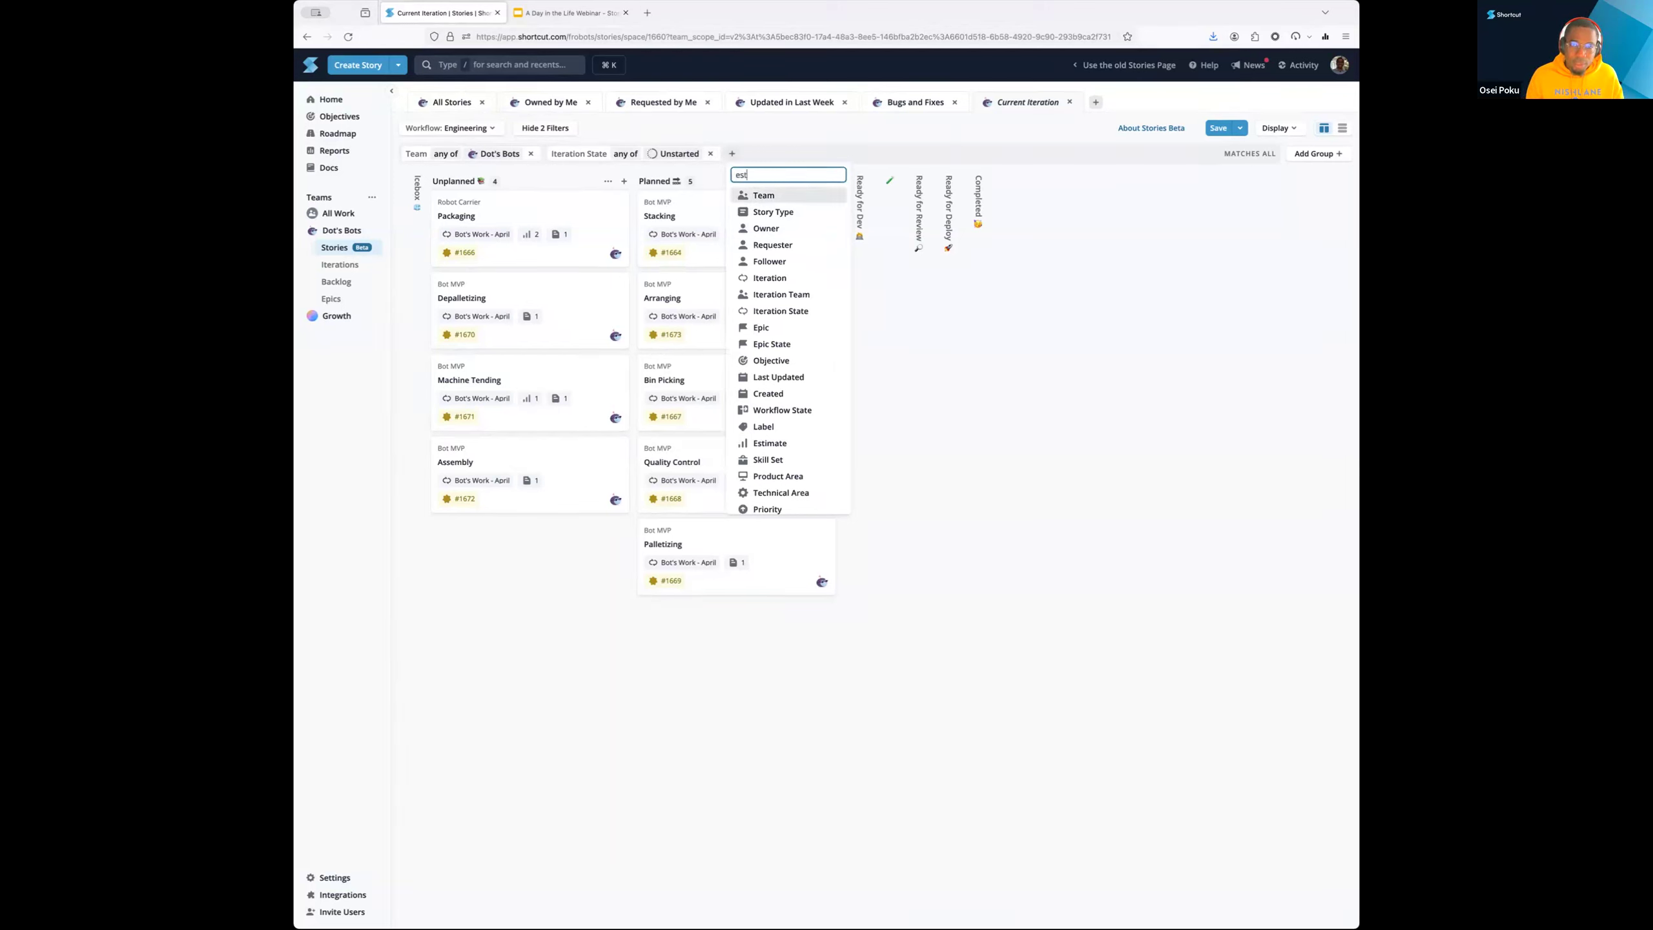
pyautogui.write('estim')
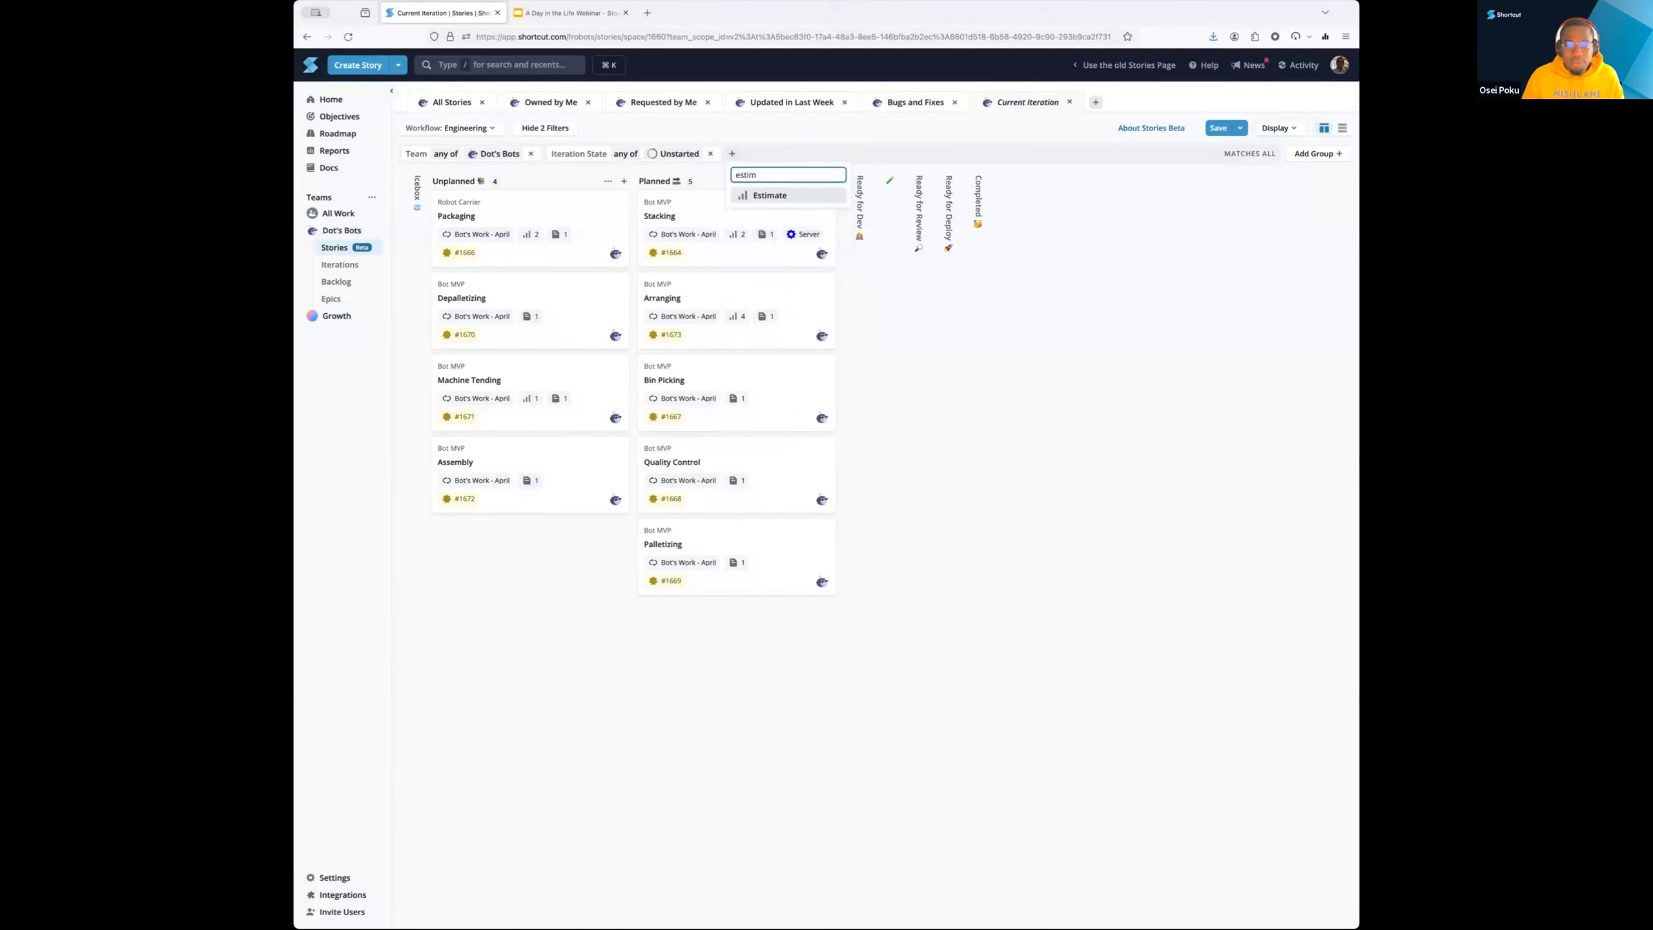
pyautogui.click(793, 195)
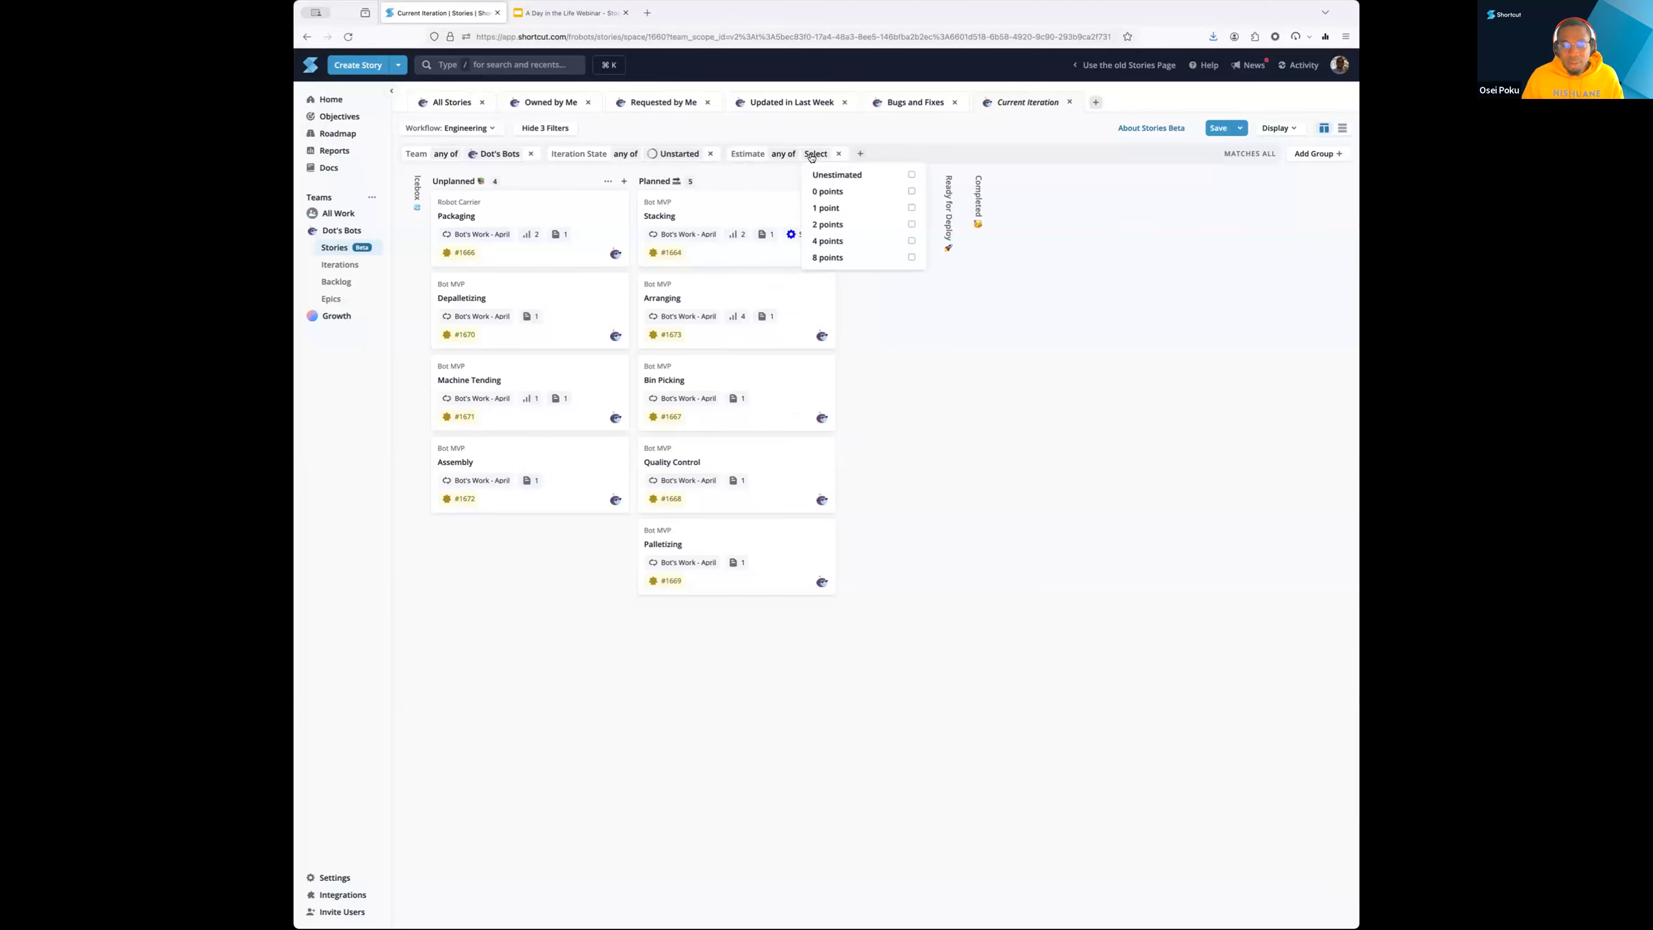
pyautogui.click(827, 174)
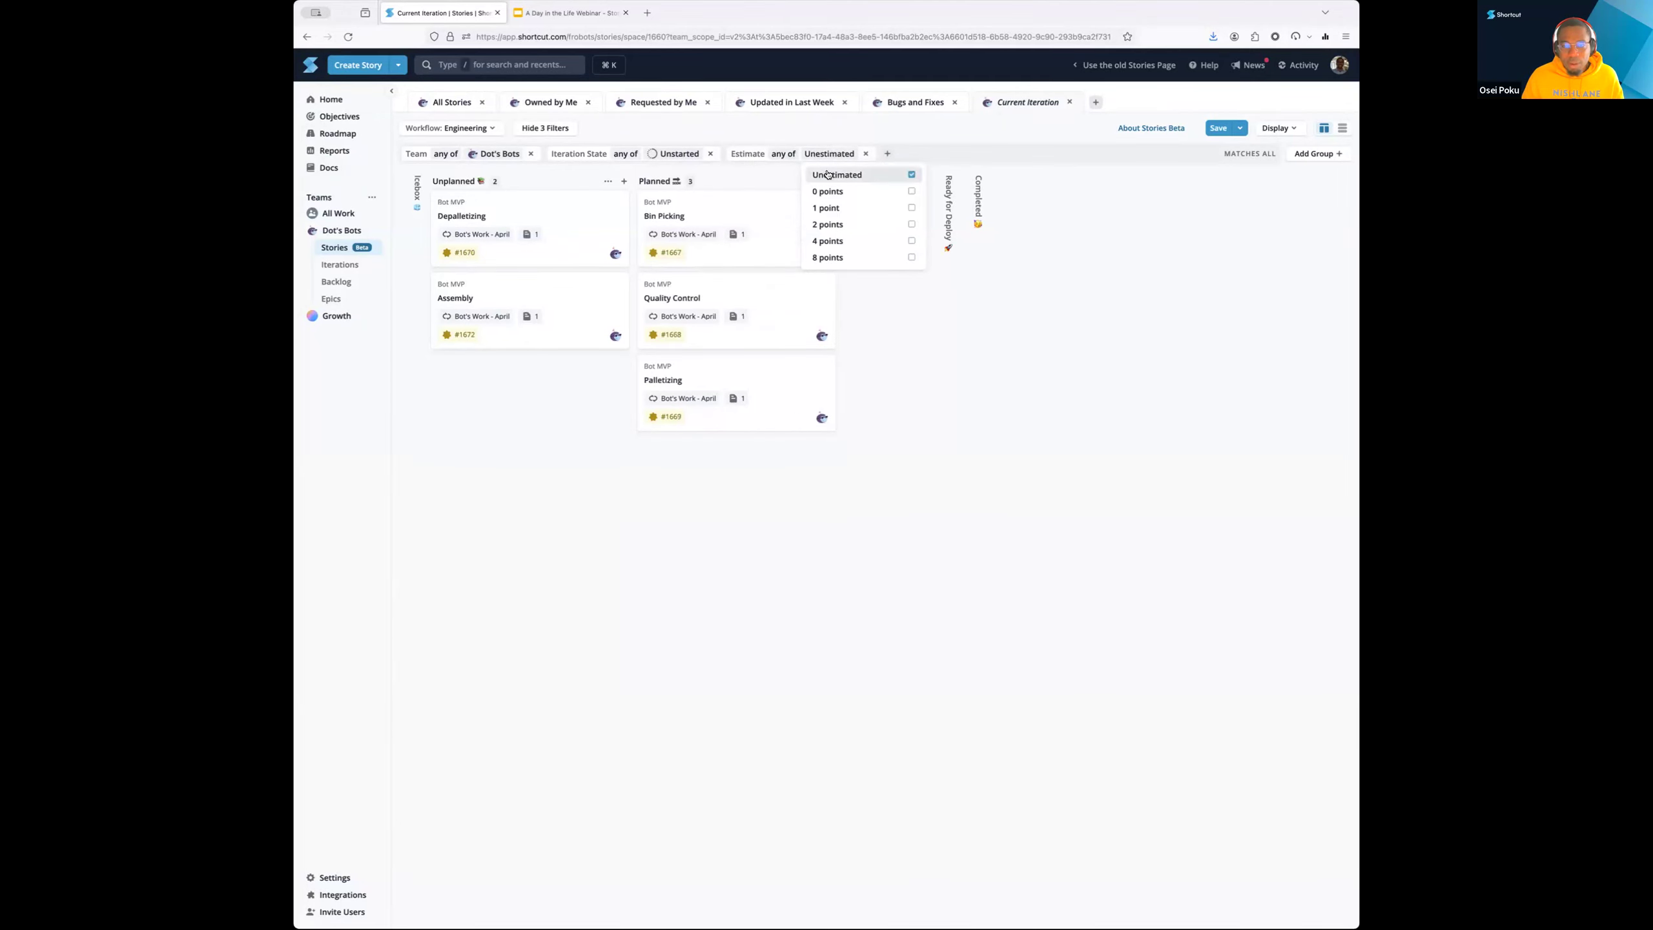
pyautogui.click(828, 135)
# Set a point estimate on the Bin Picking story in the Planned column
pyautogui.moveTo(768, 207)
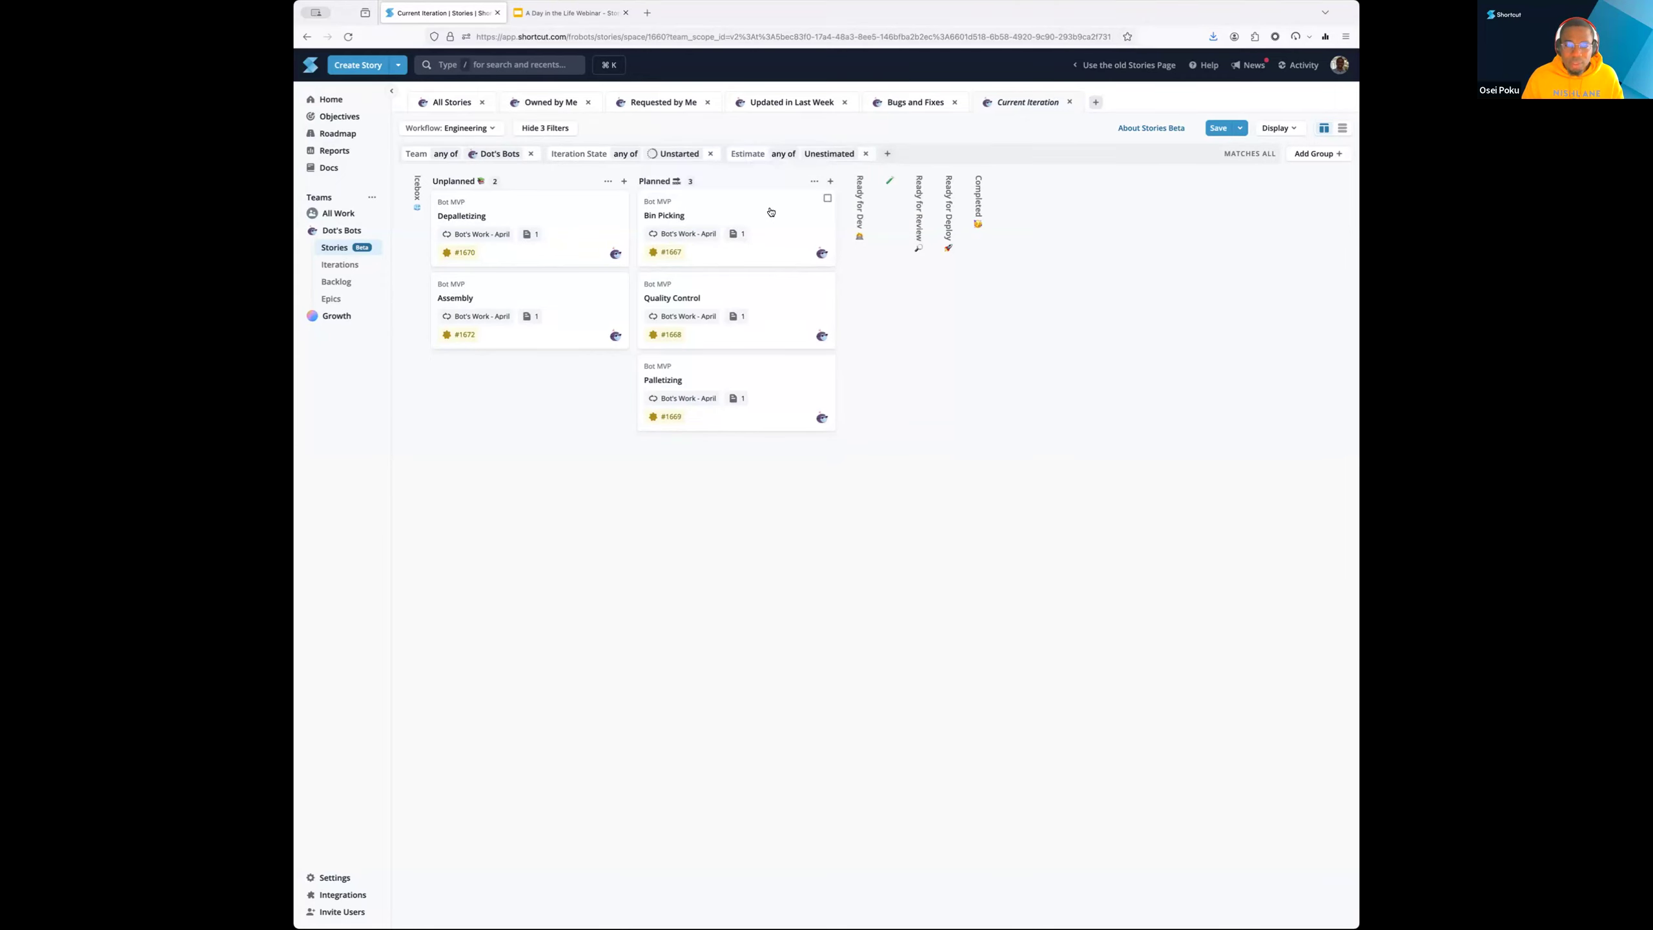
pyautogui.click(772, 197)
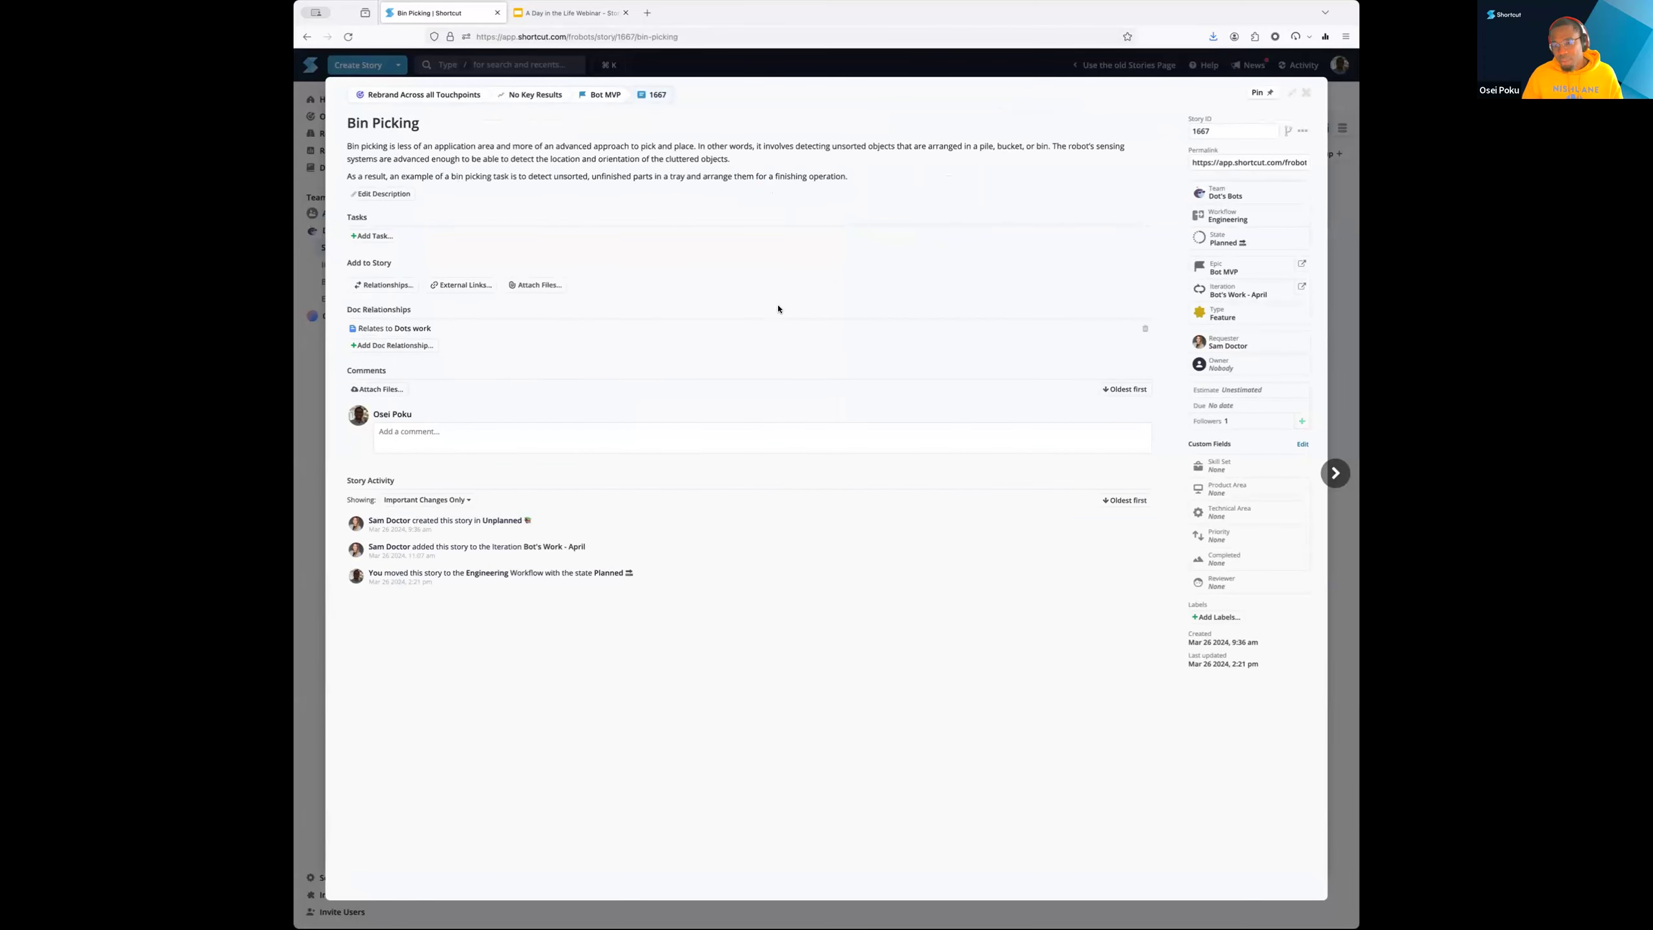
pyautogui.click(1240, 389)
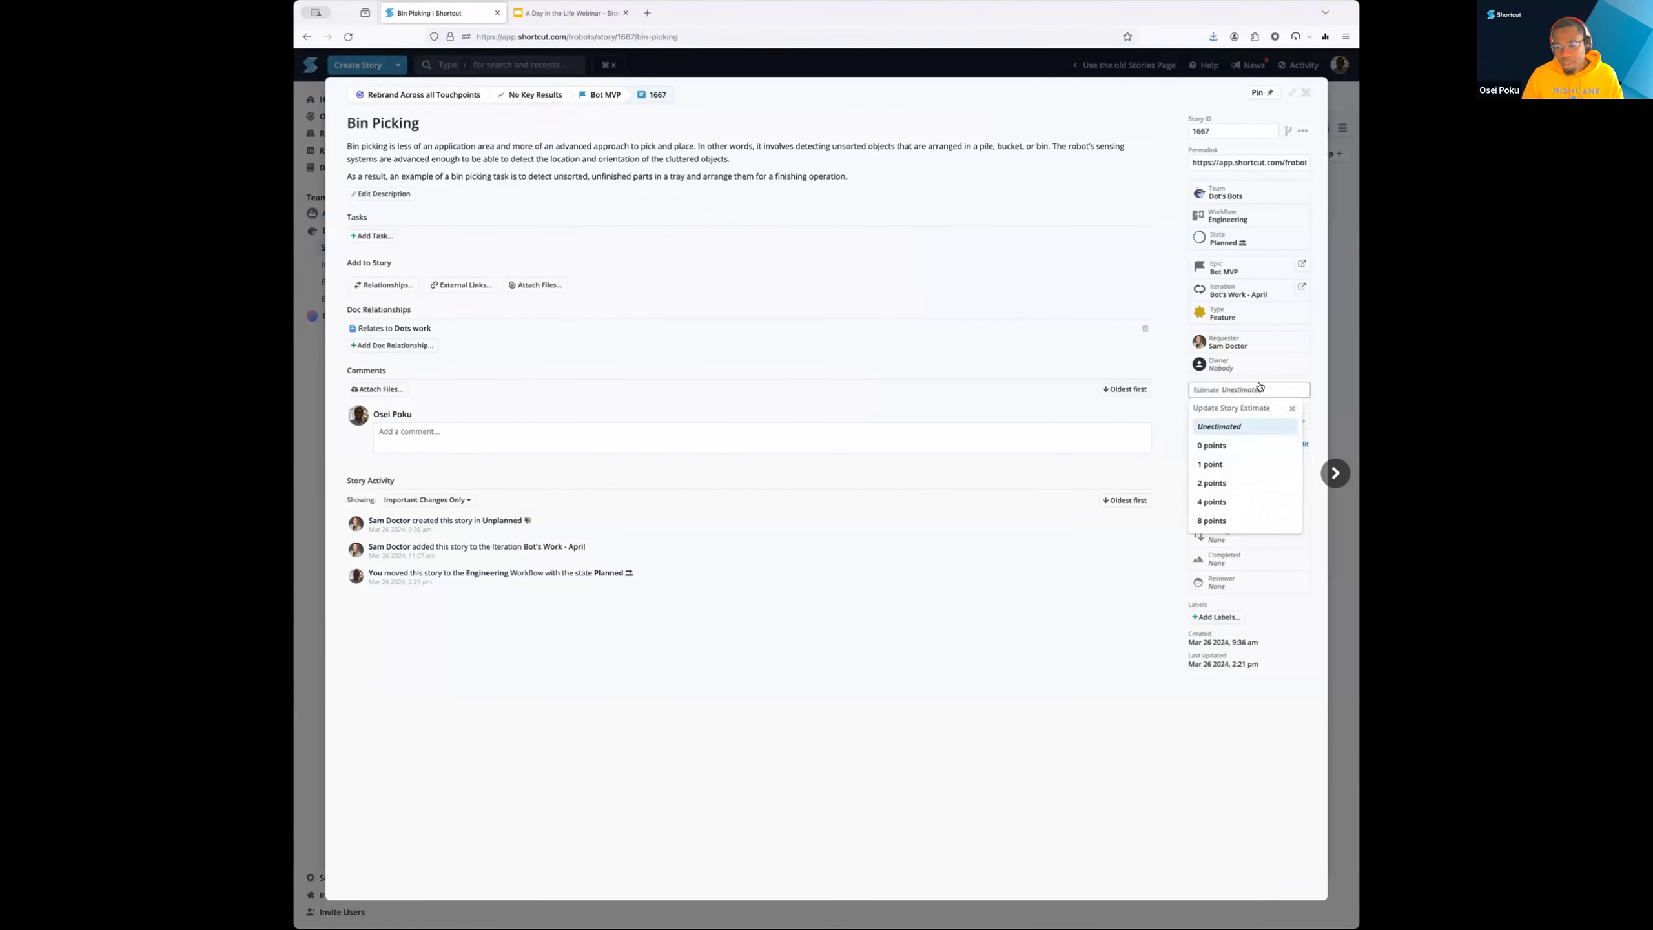
pyautogui.click(1335, 471)
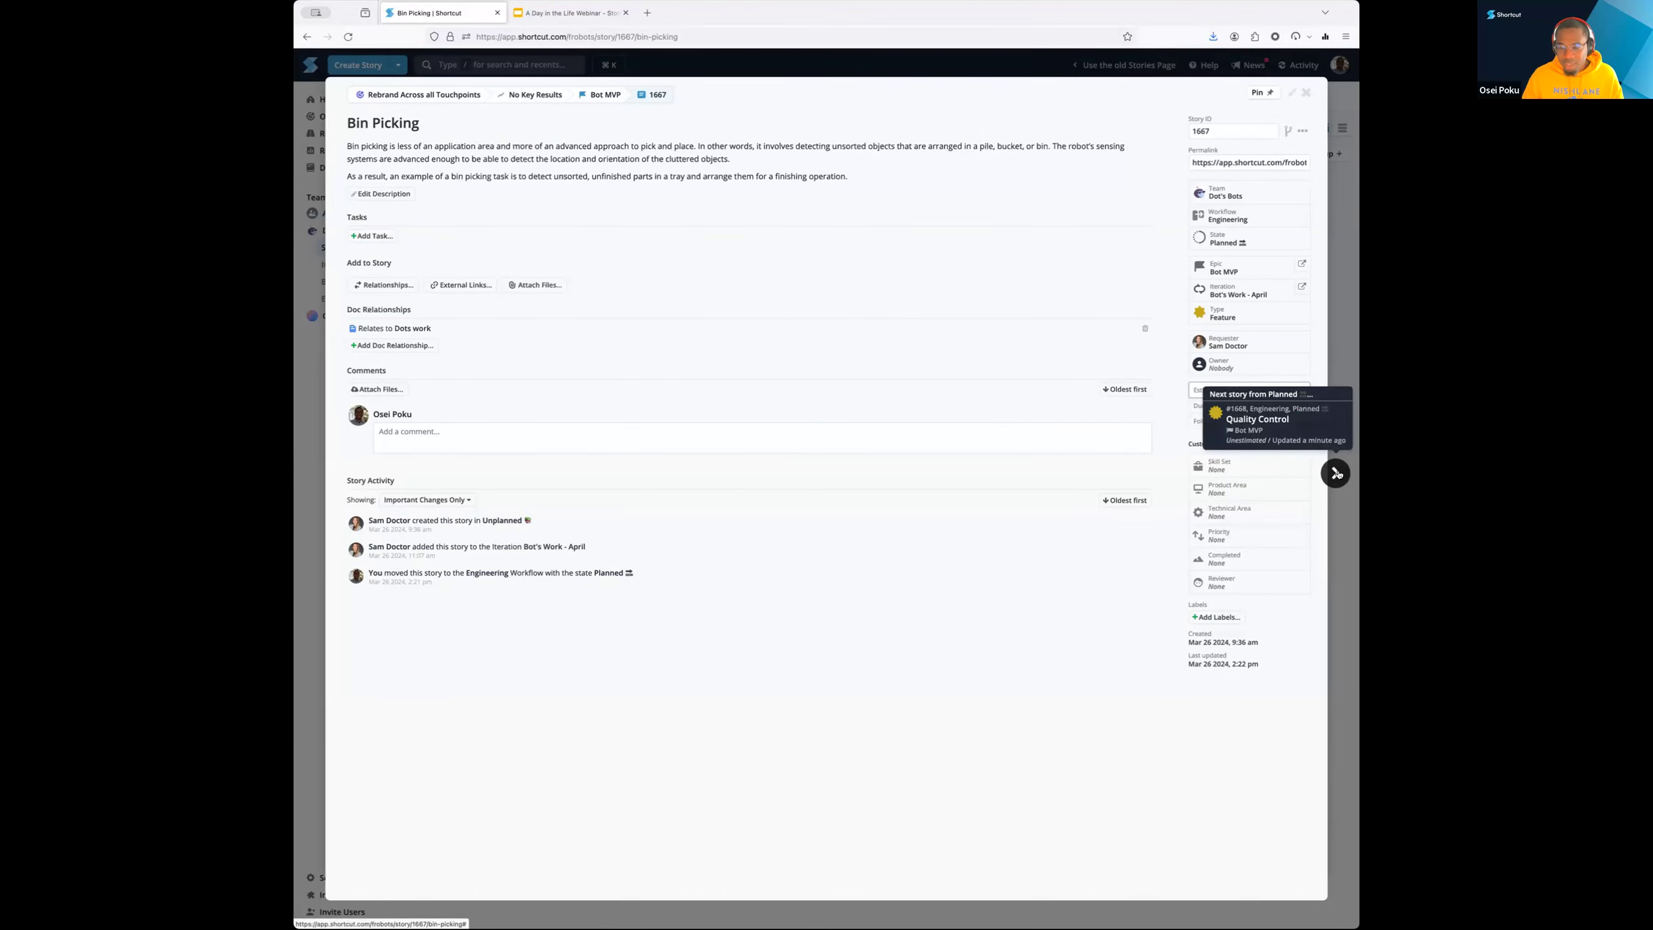
# Go to the Quality Control story and set its estimate to 4 points
pyautogui.click(1336, 473)
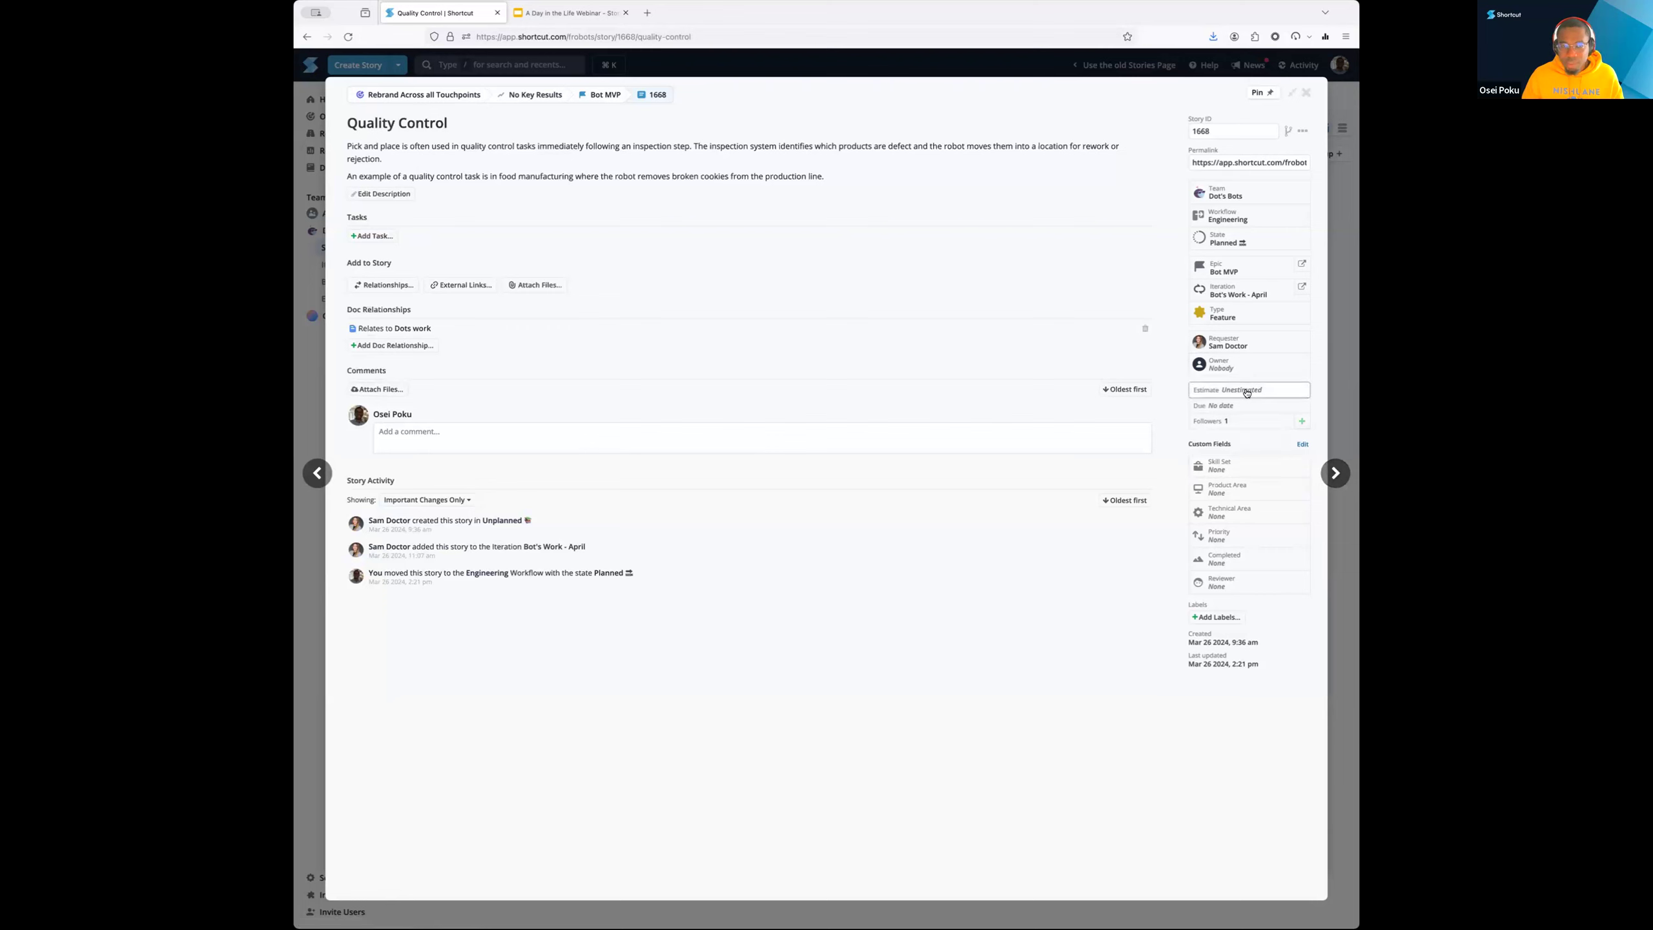
pyautogui.click(1246, 391)
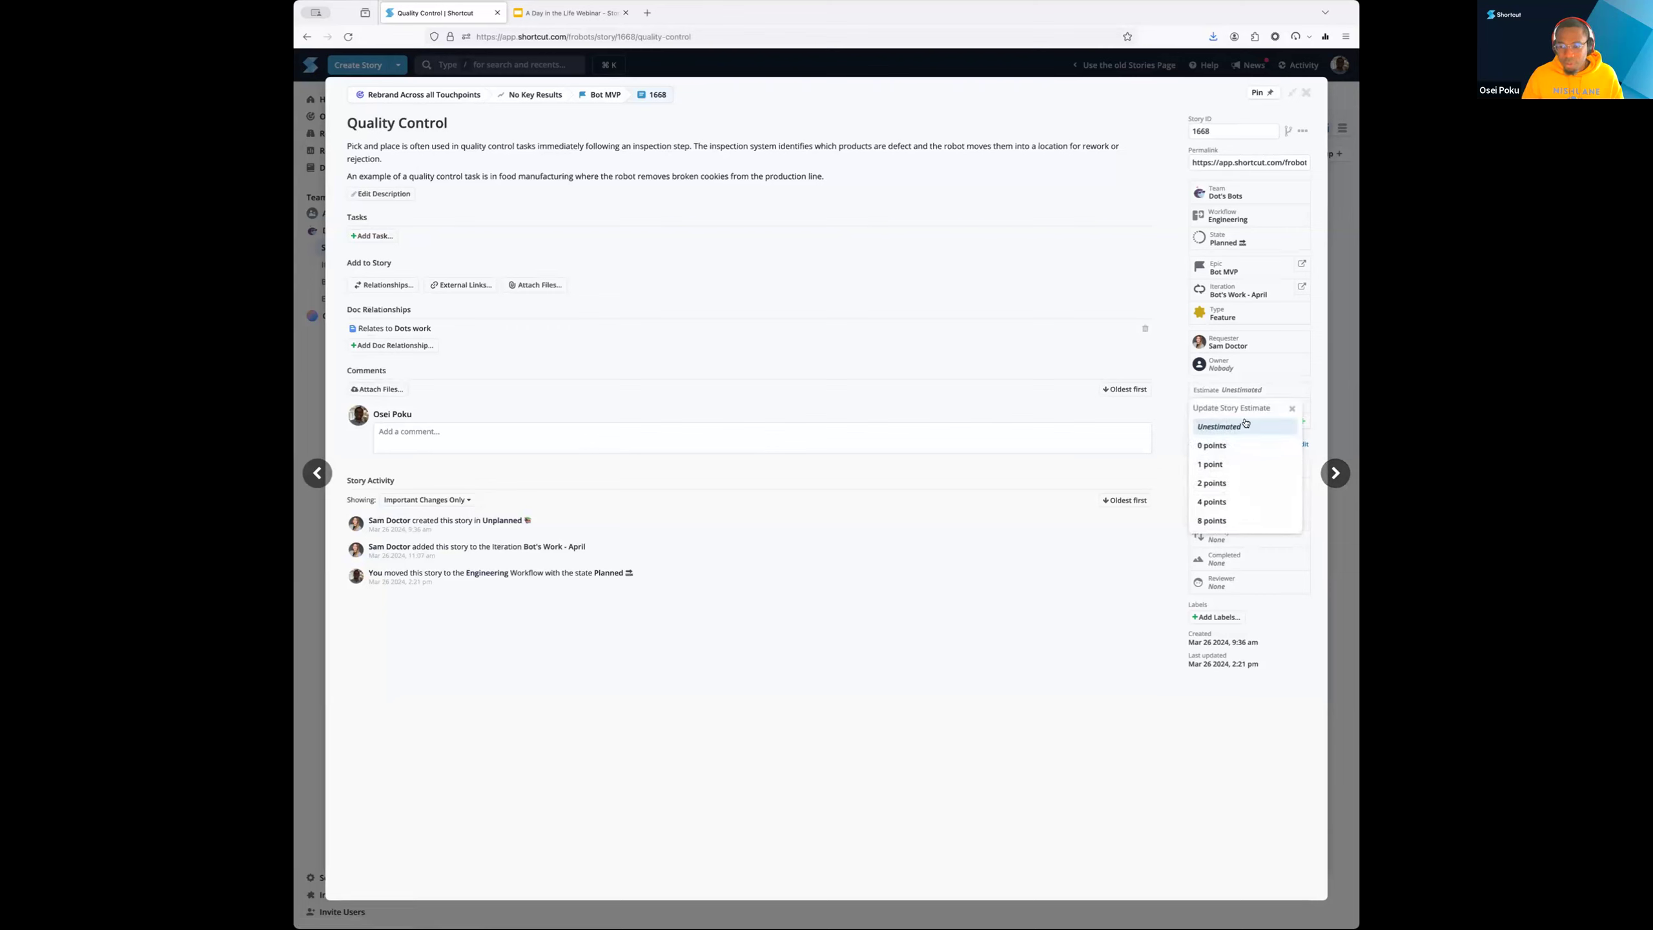
pyautogui.click(1240, 492)
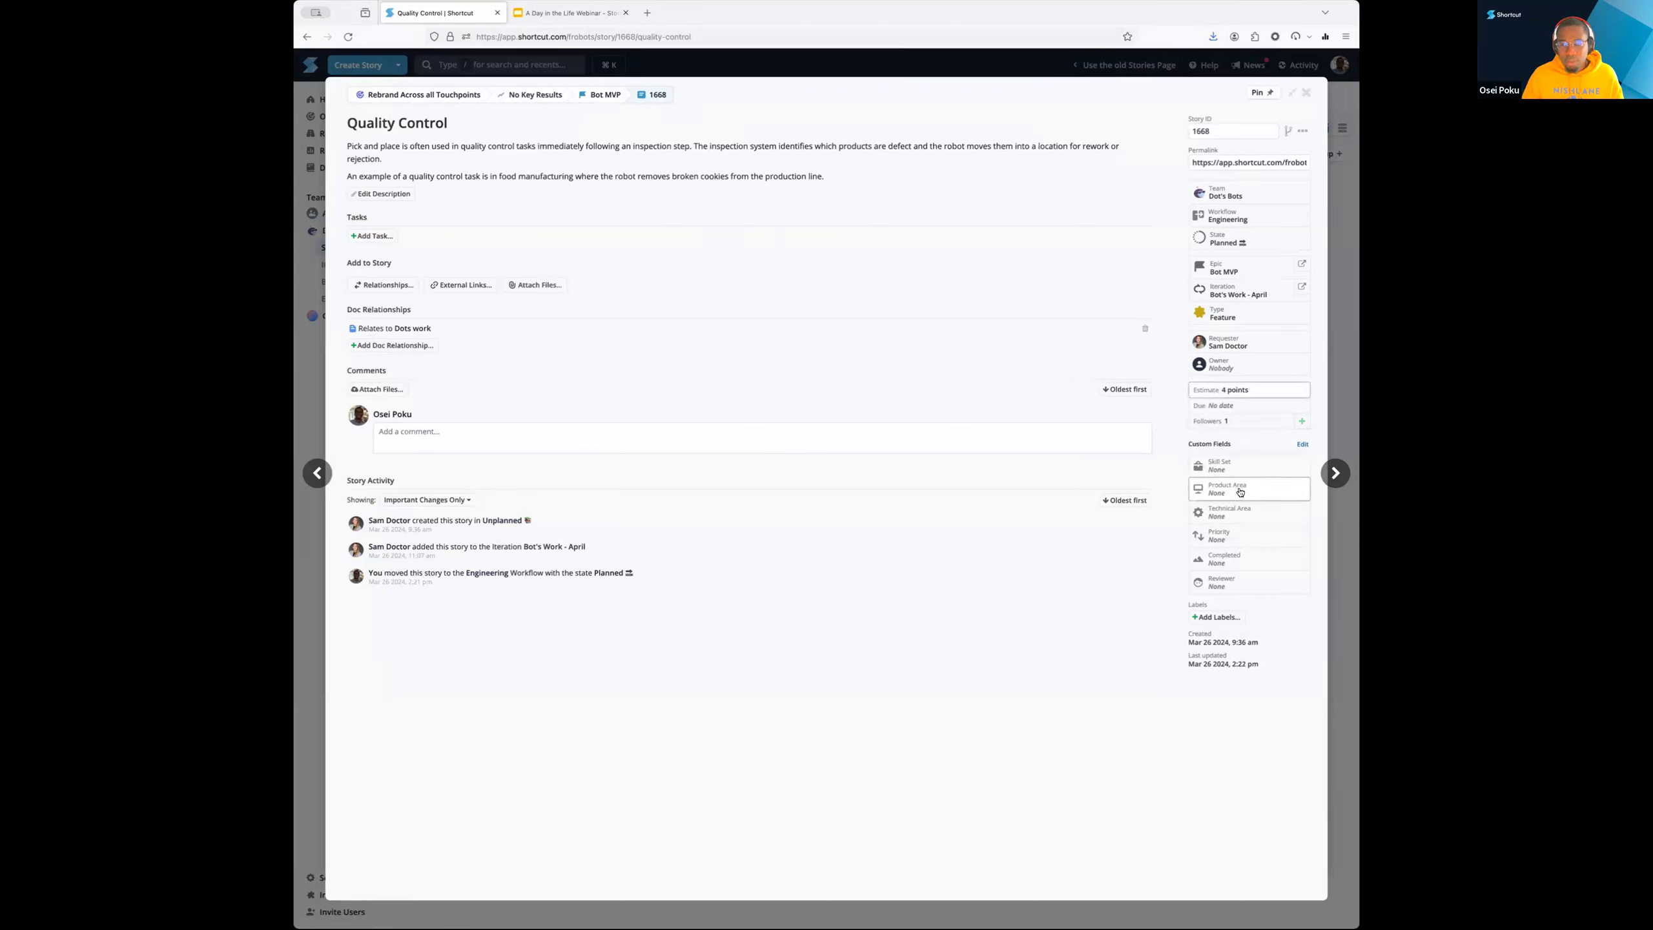
# Set the Palletizing story's estimate to 4 points and return to the stories board
pyautogui.click(1335, 473)
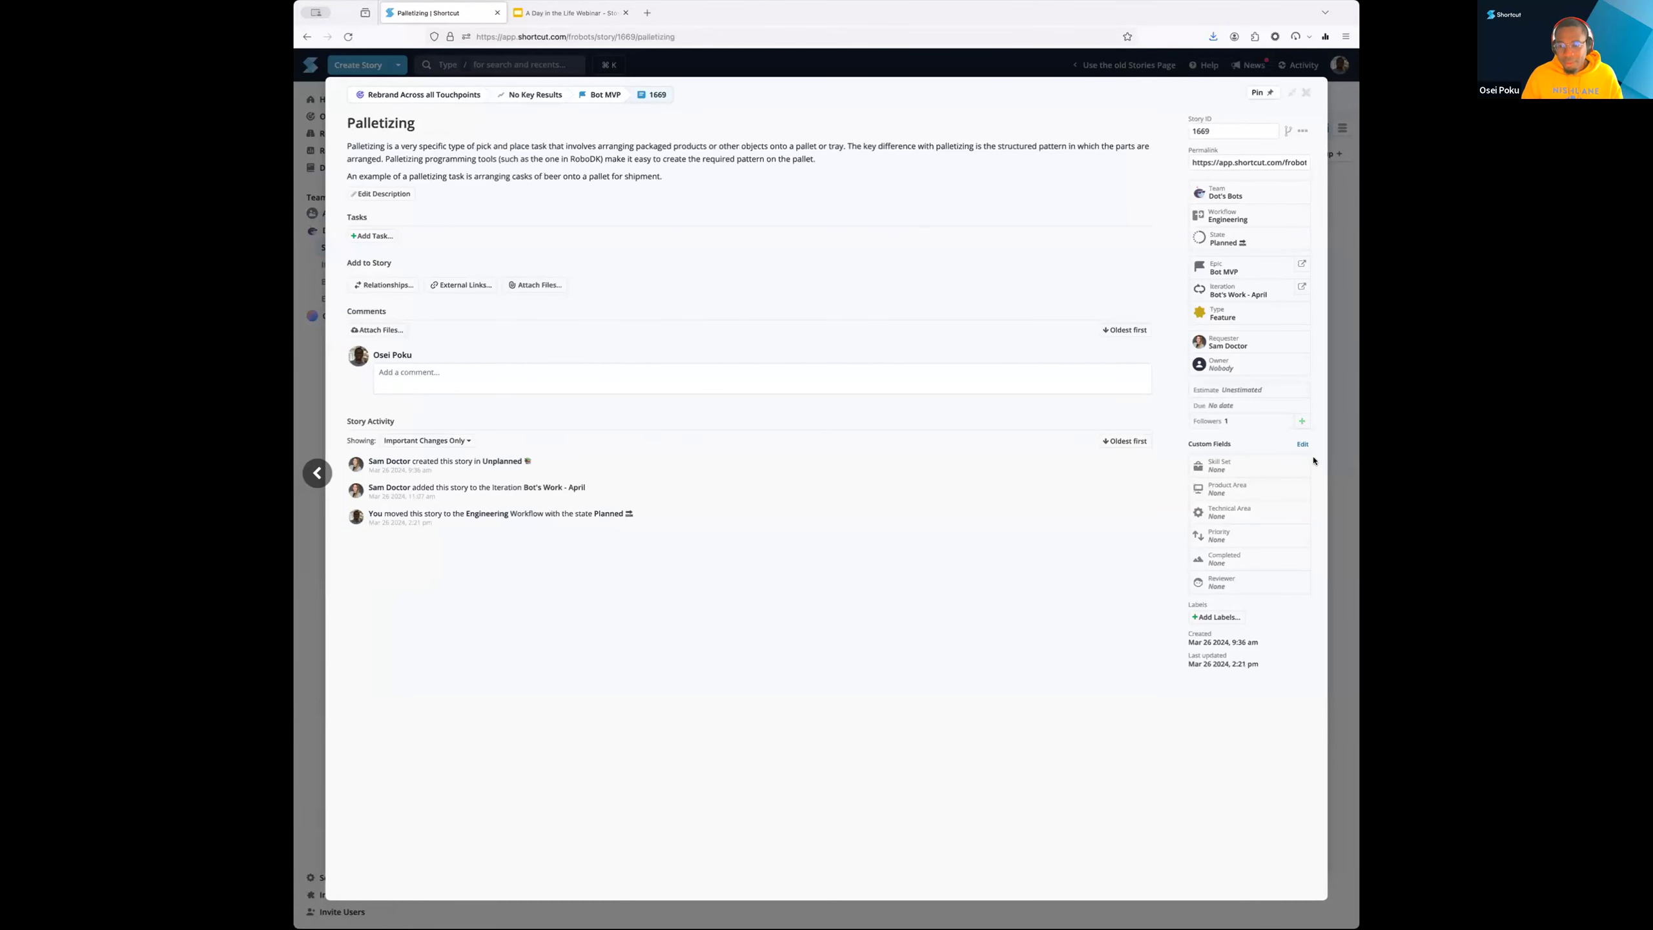
pyautogui.click(1244, 391)
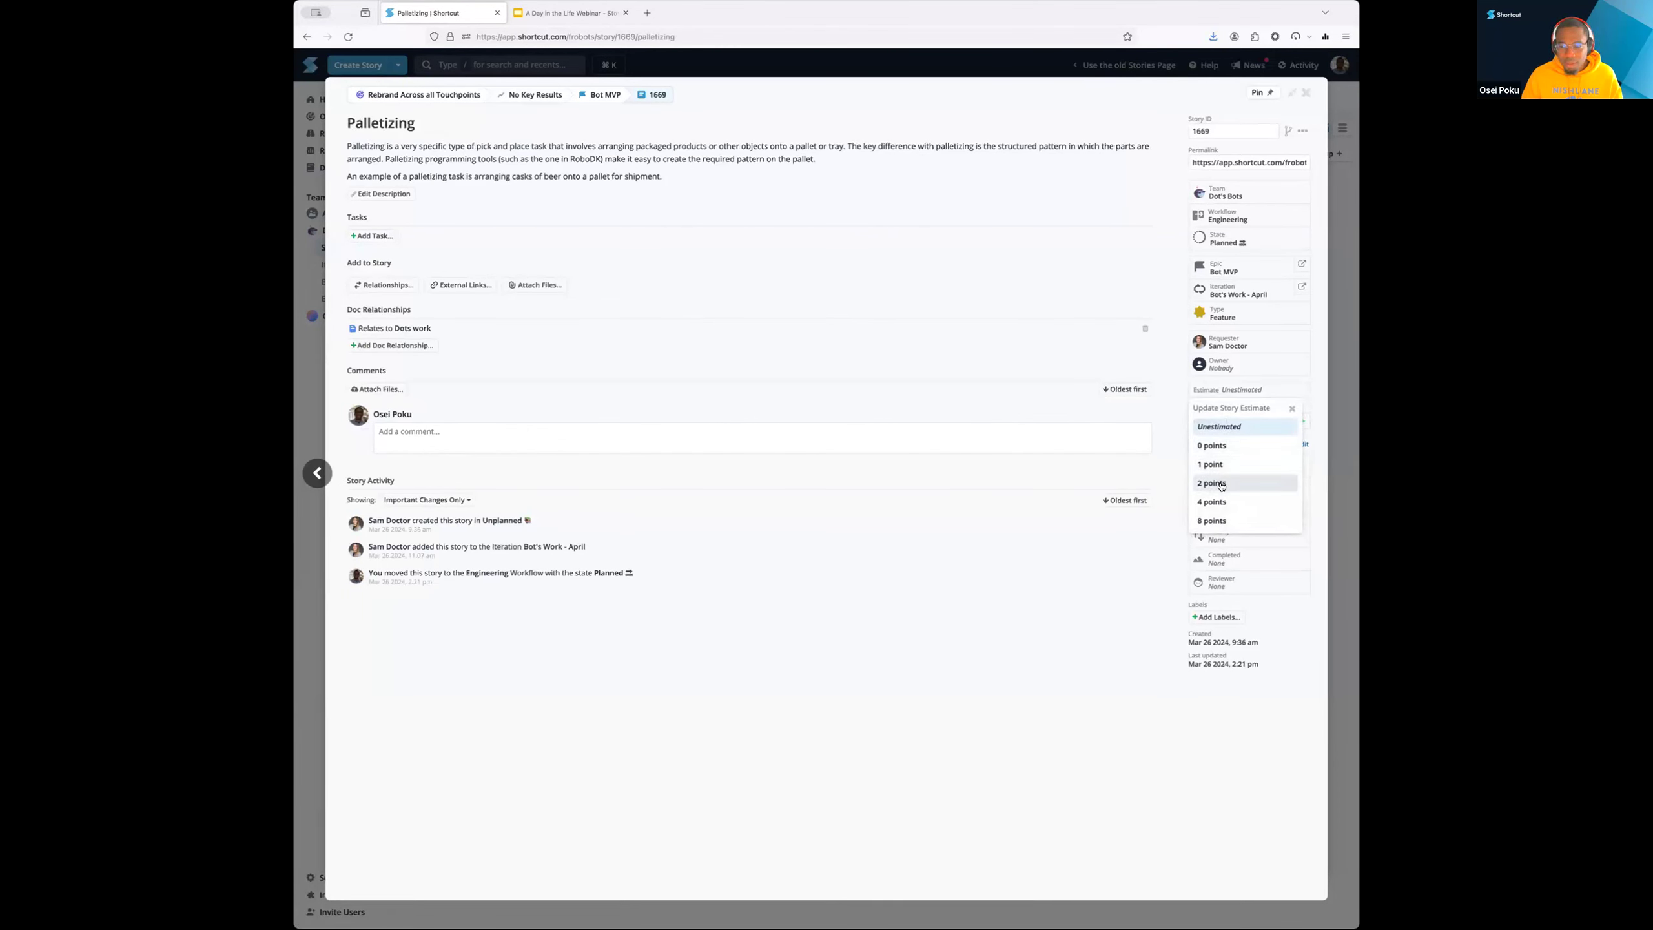
pyautogui.click(1216, 502)
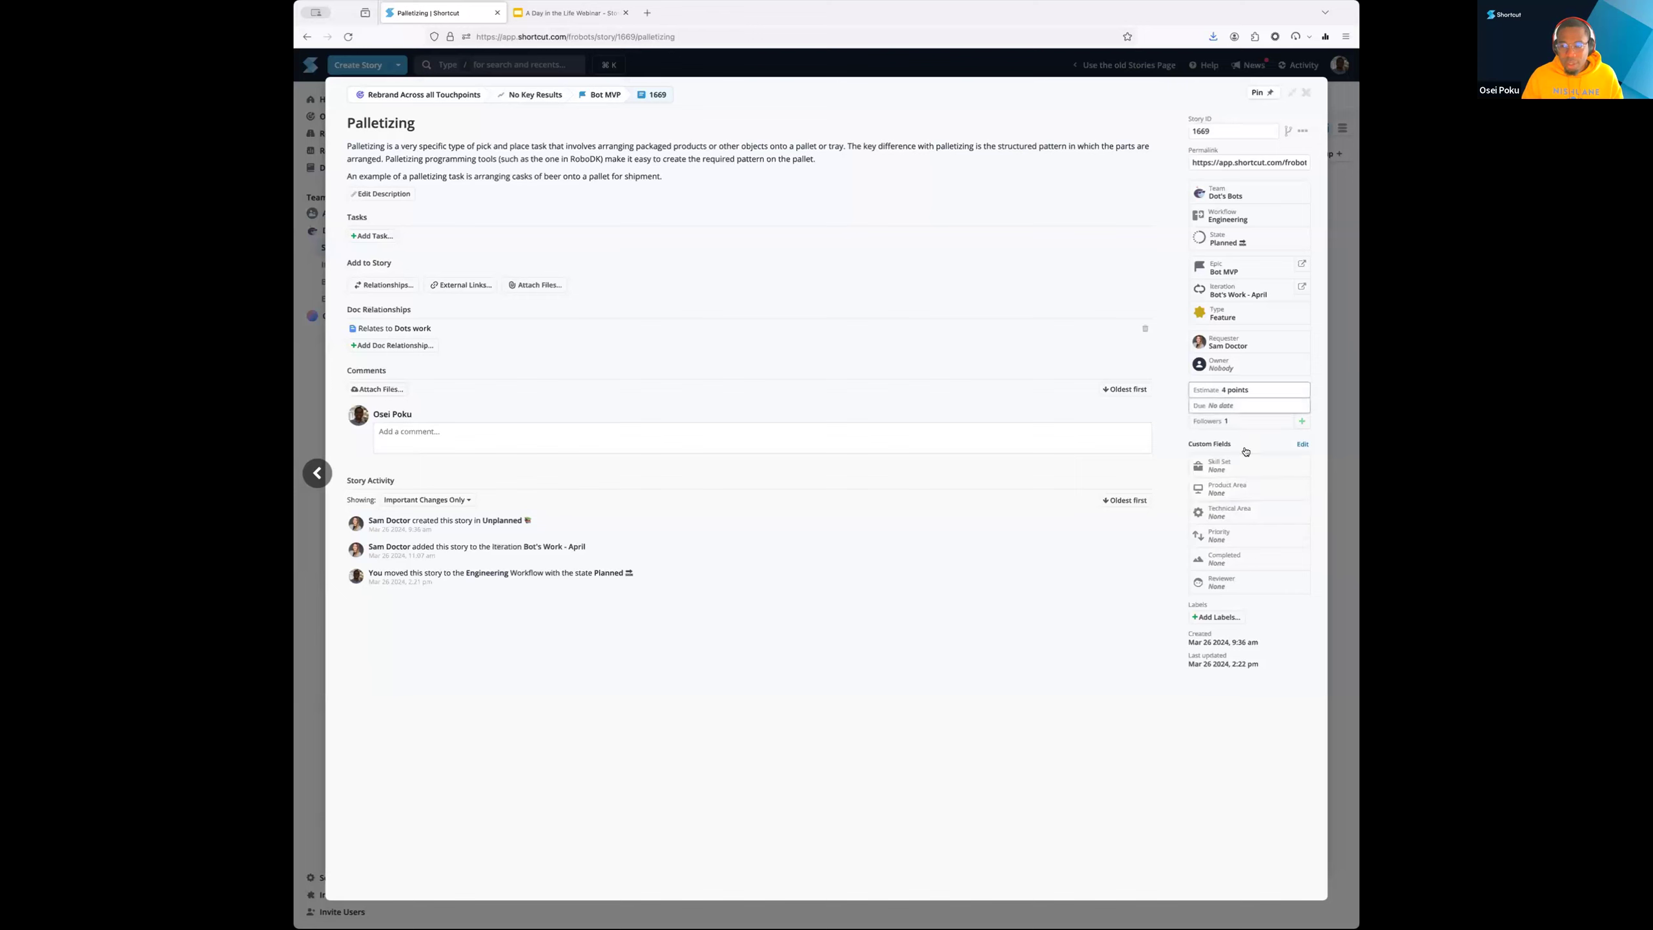
pyautogui.click(1306, 95)
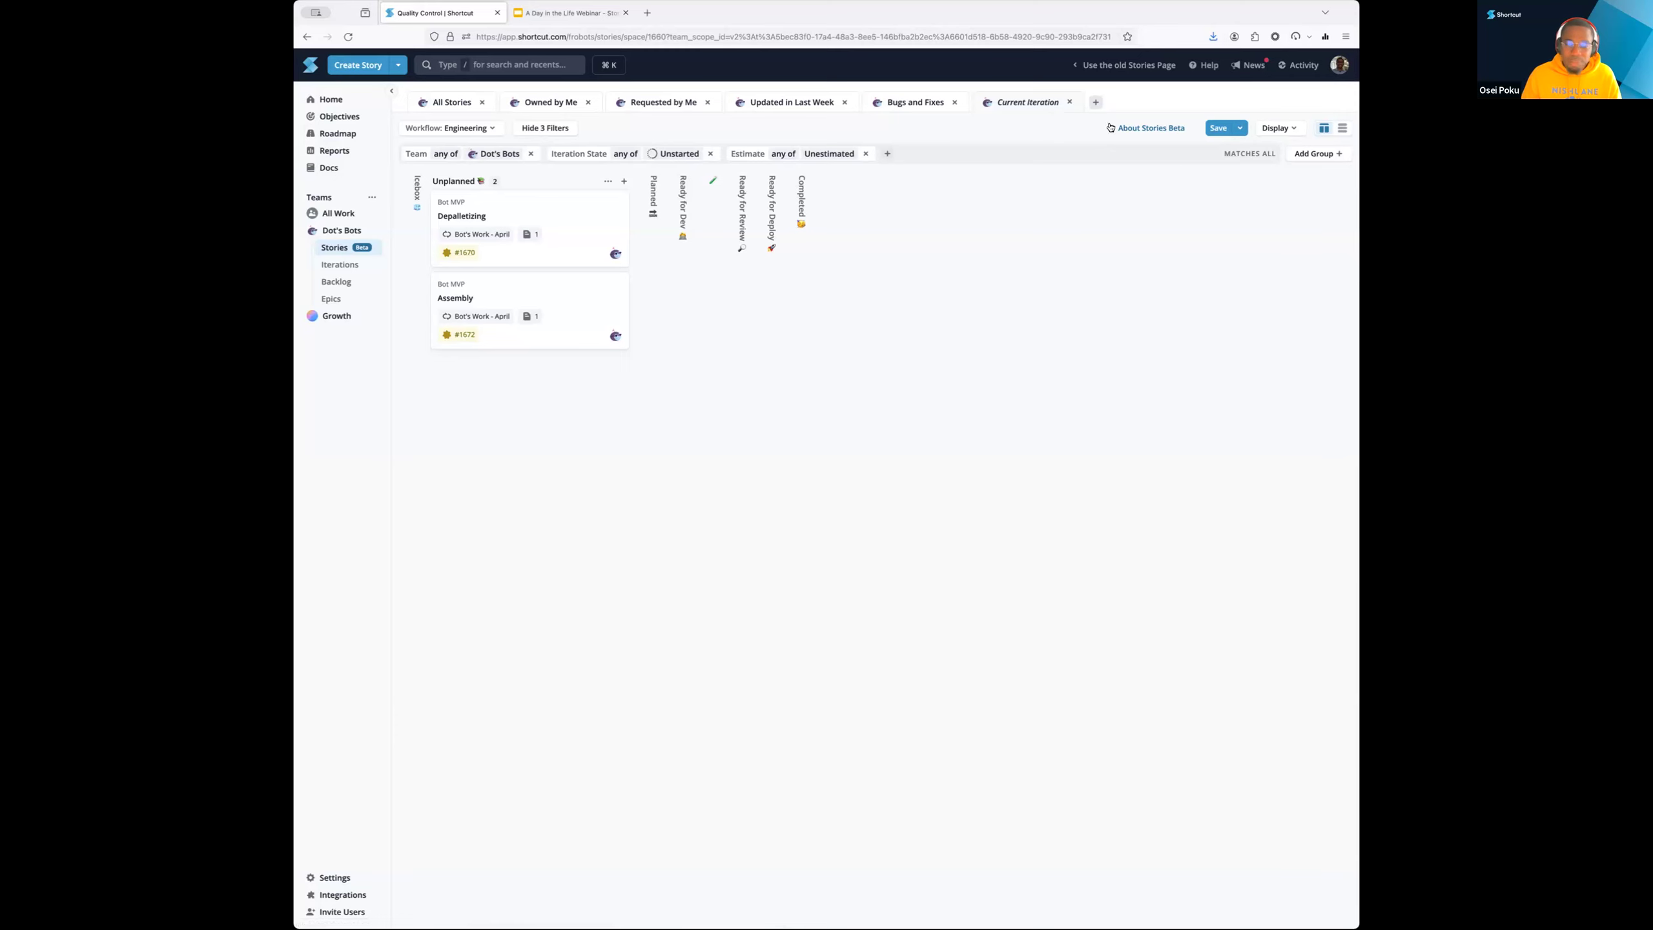
# Save the filtered board as a new space named Dots Refinement with Workspace access
pyautogui.click(1241, 127)
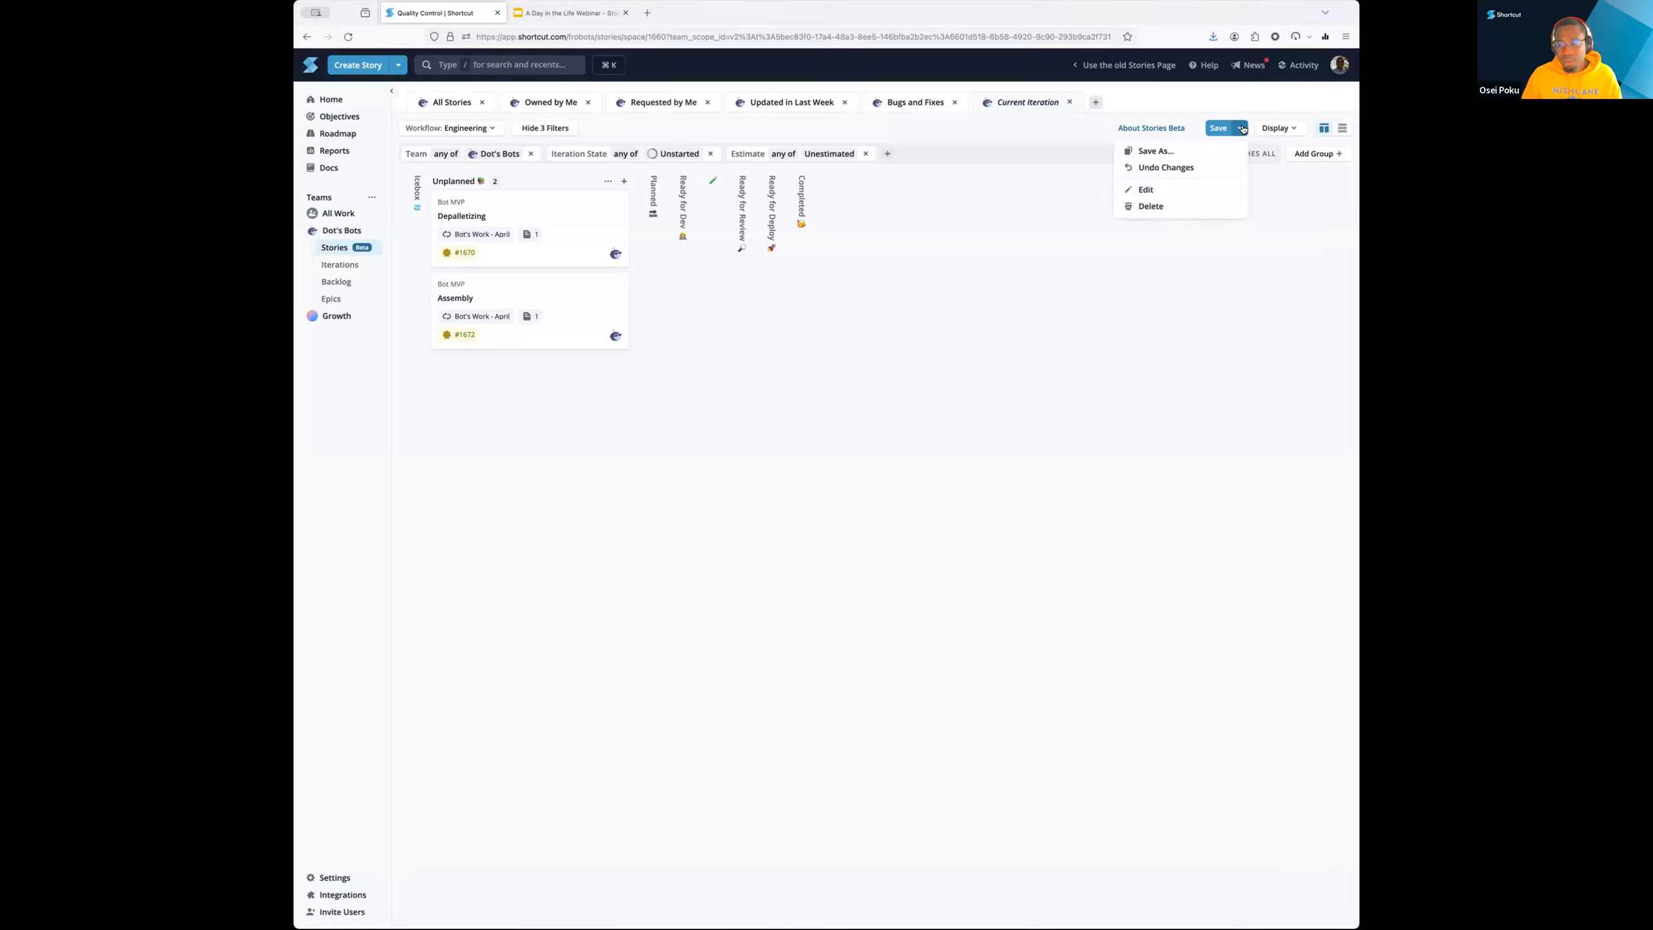
pyautogui.click(1156, 151)
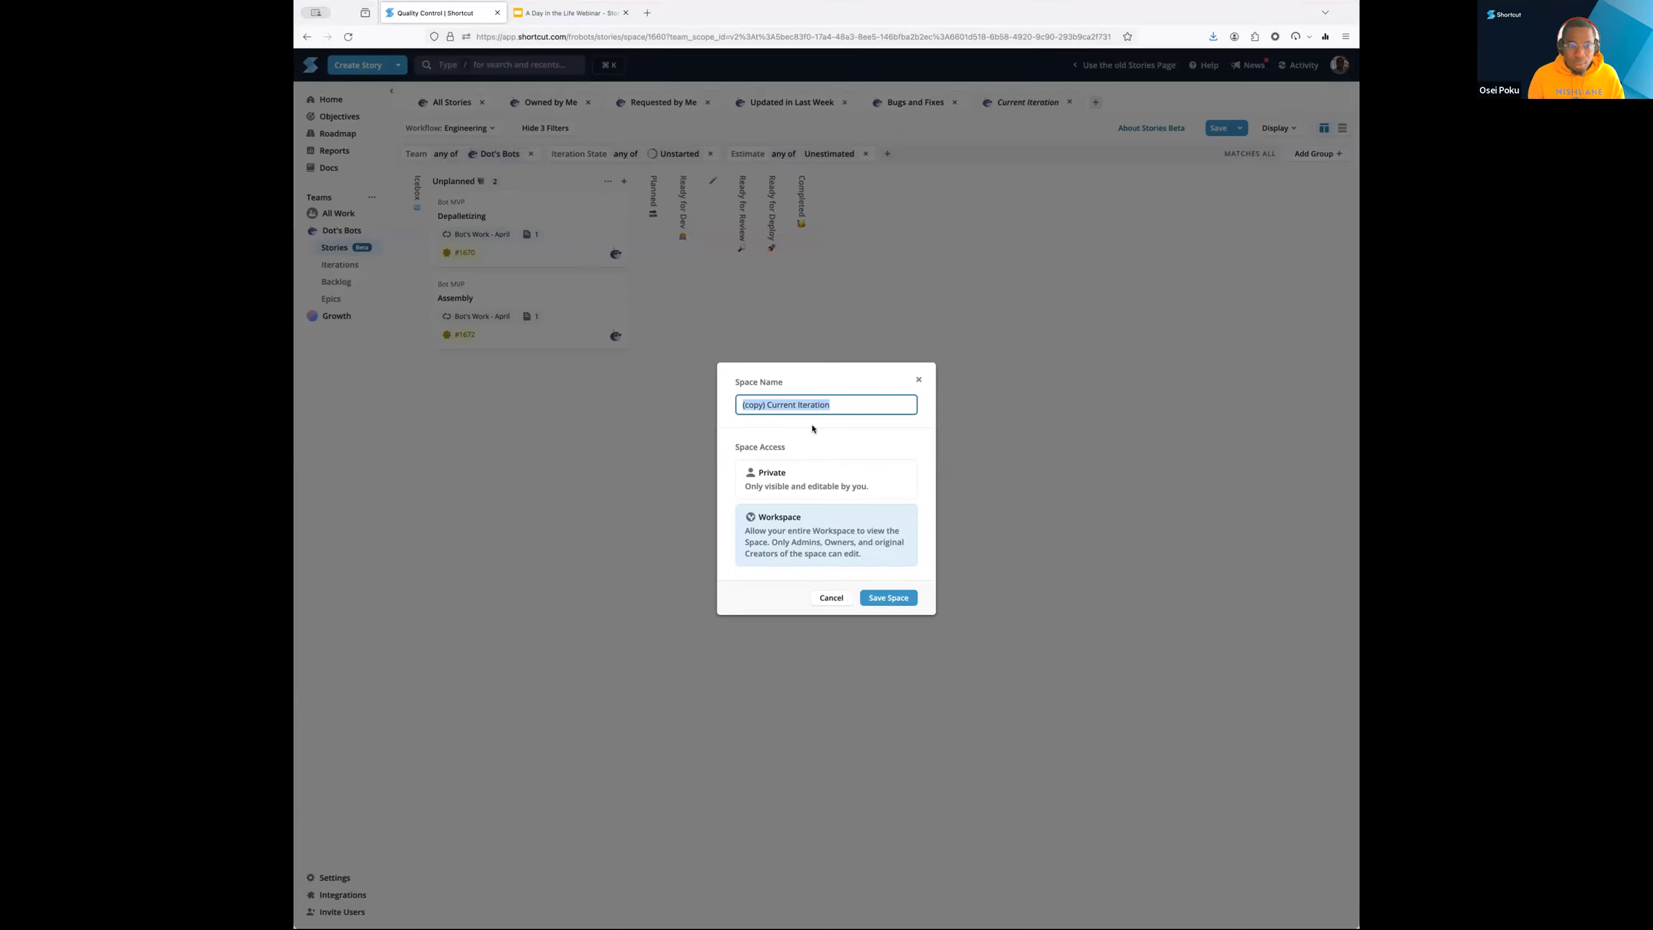
pyautogui.write('Dots Refinement')
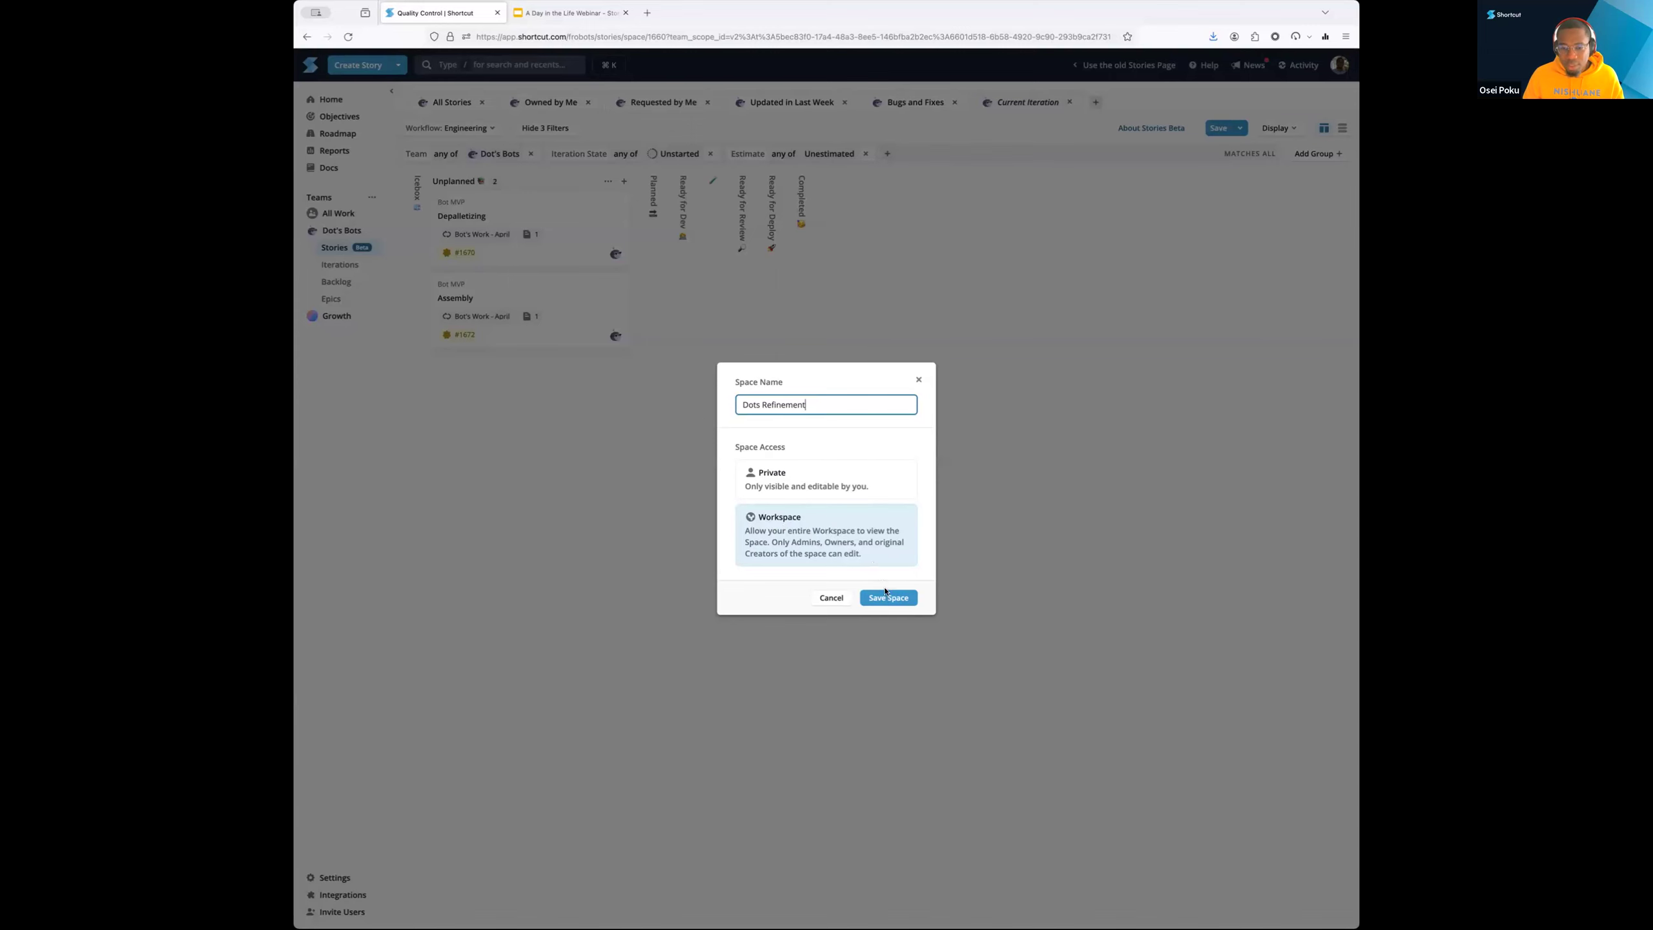
pyautogui.click(878, 599)
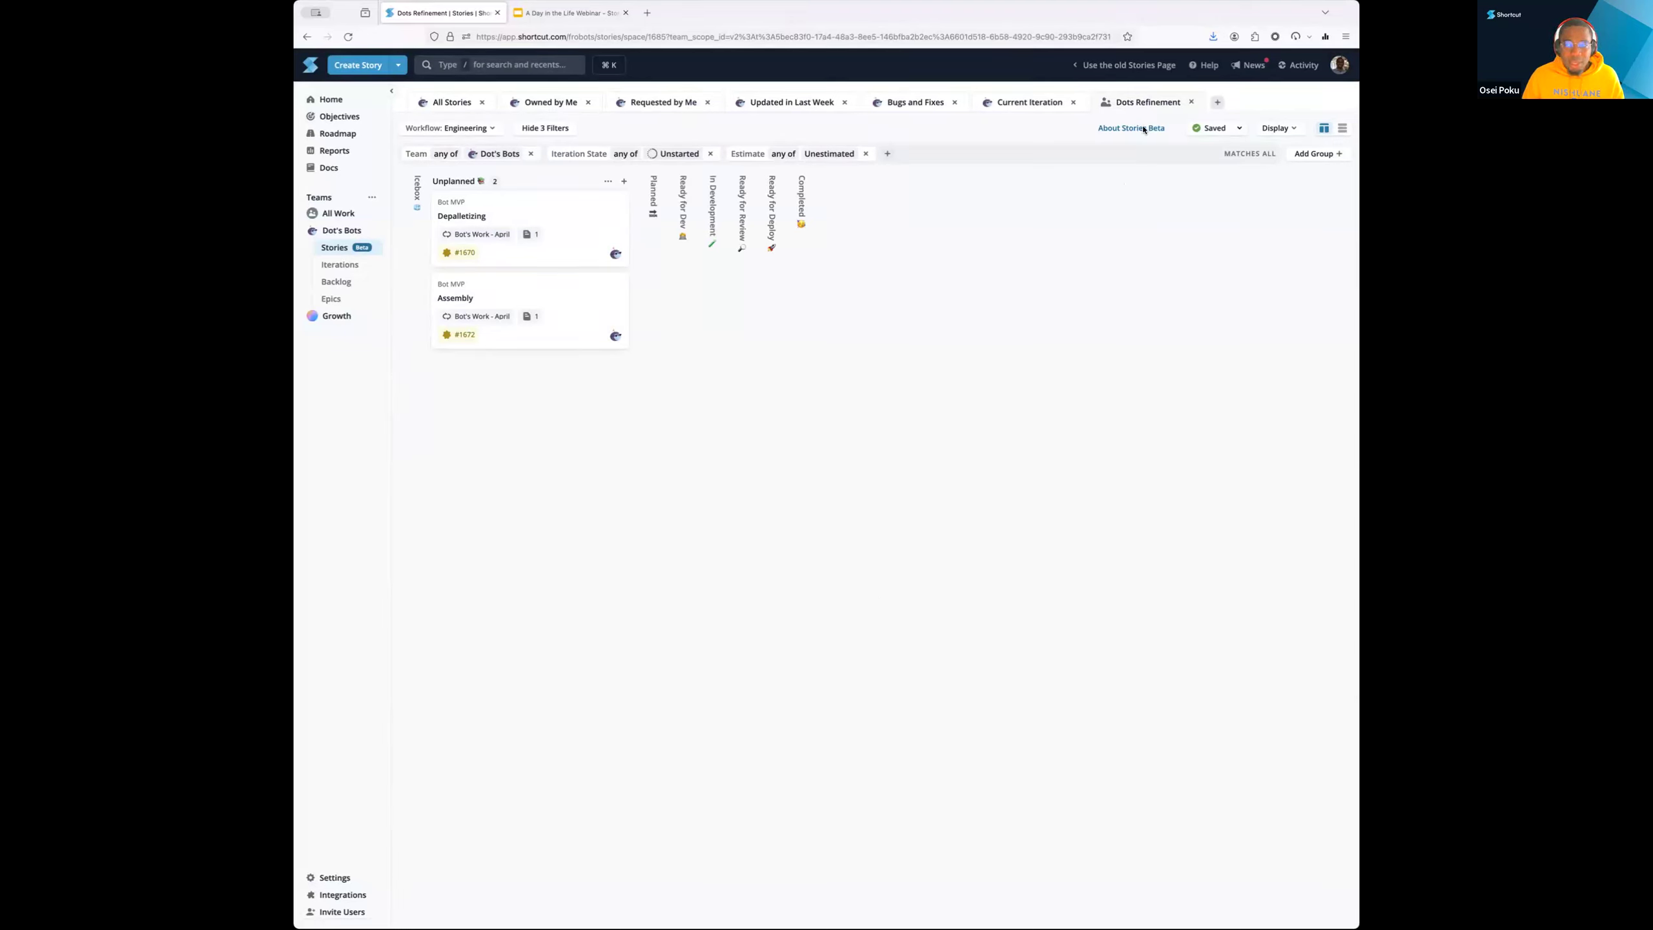
pyautogui.click(974, 35)
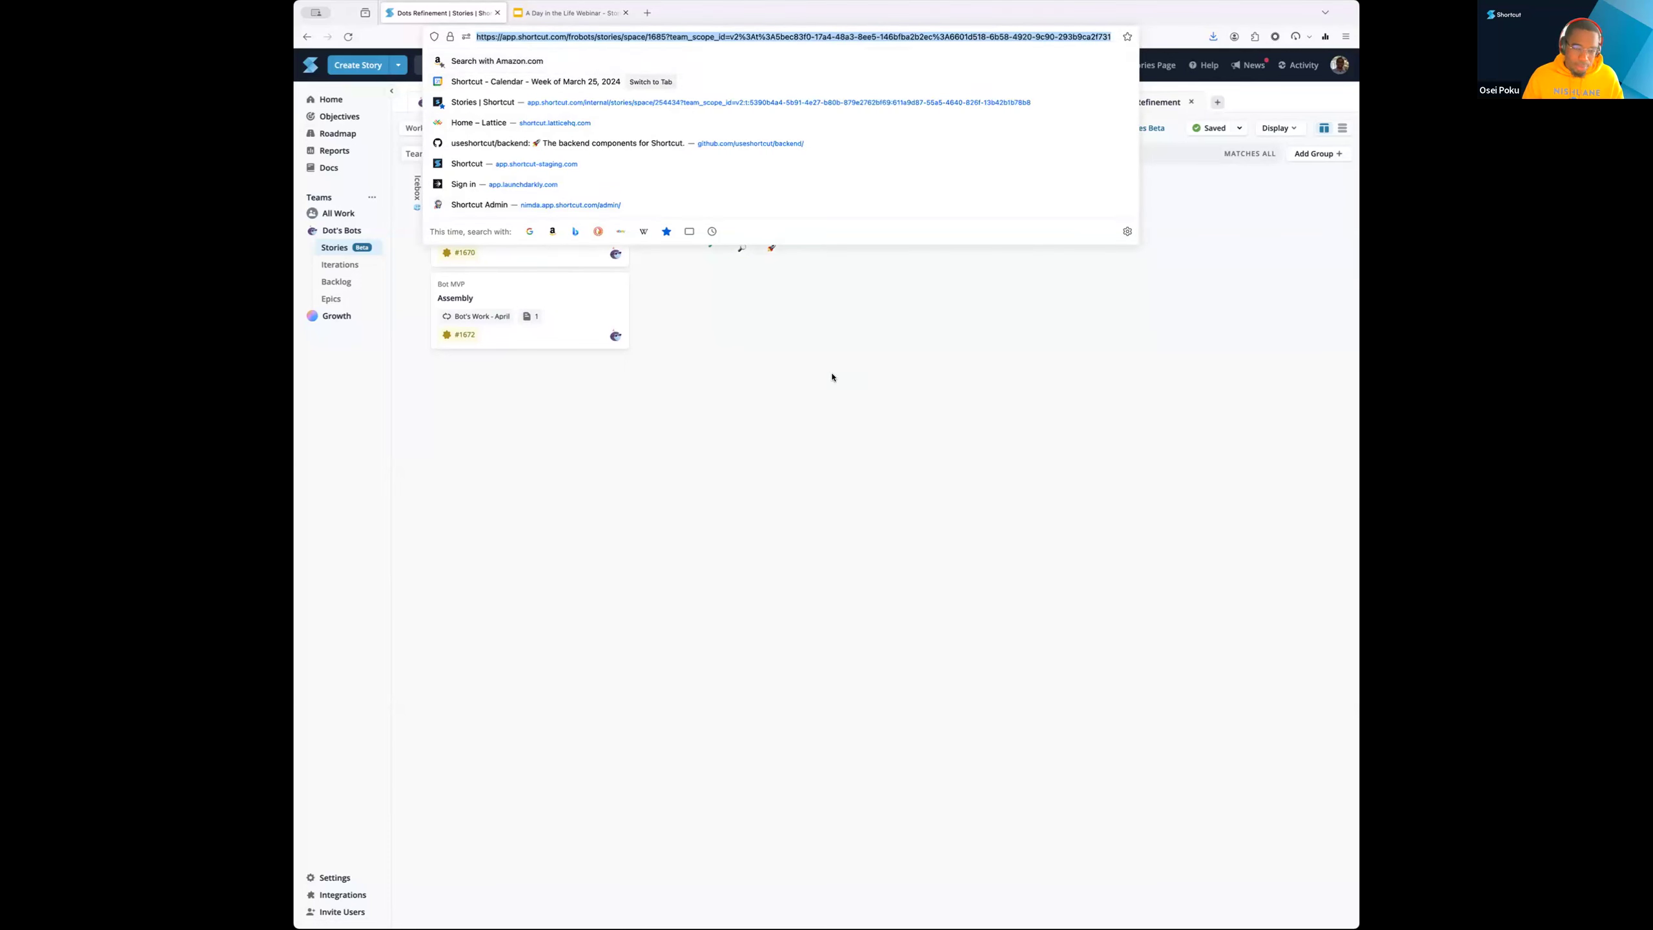
pyautogui.click(808, 377)
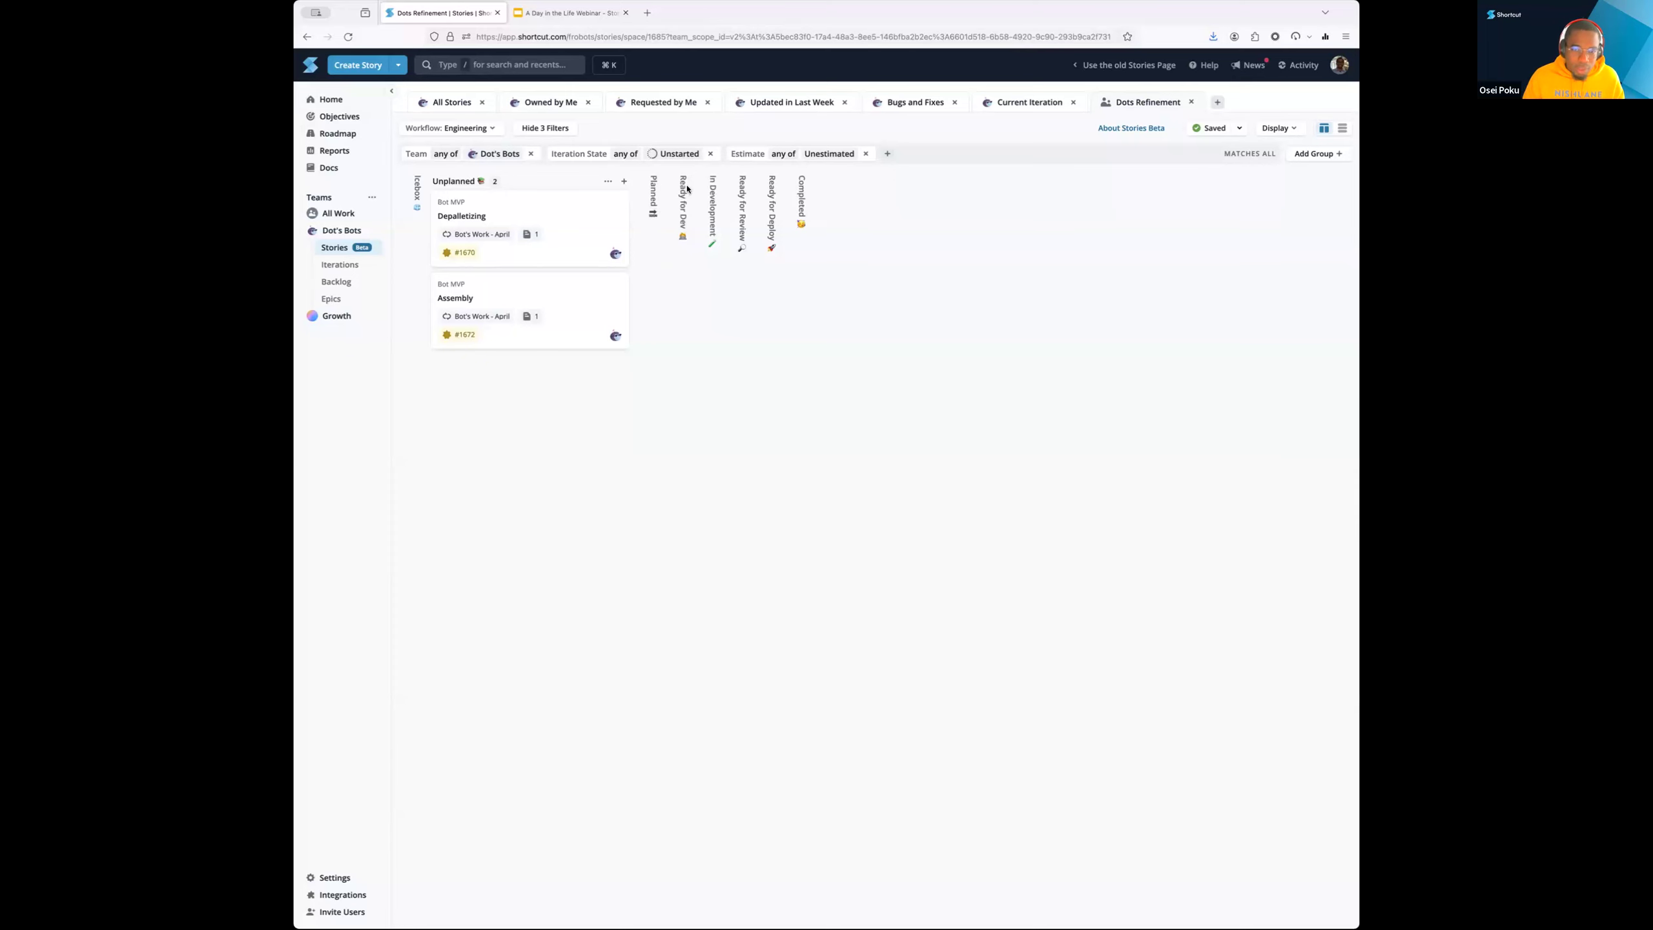
pyautogui.click(1277, 128)
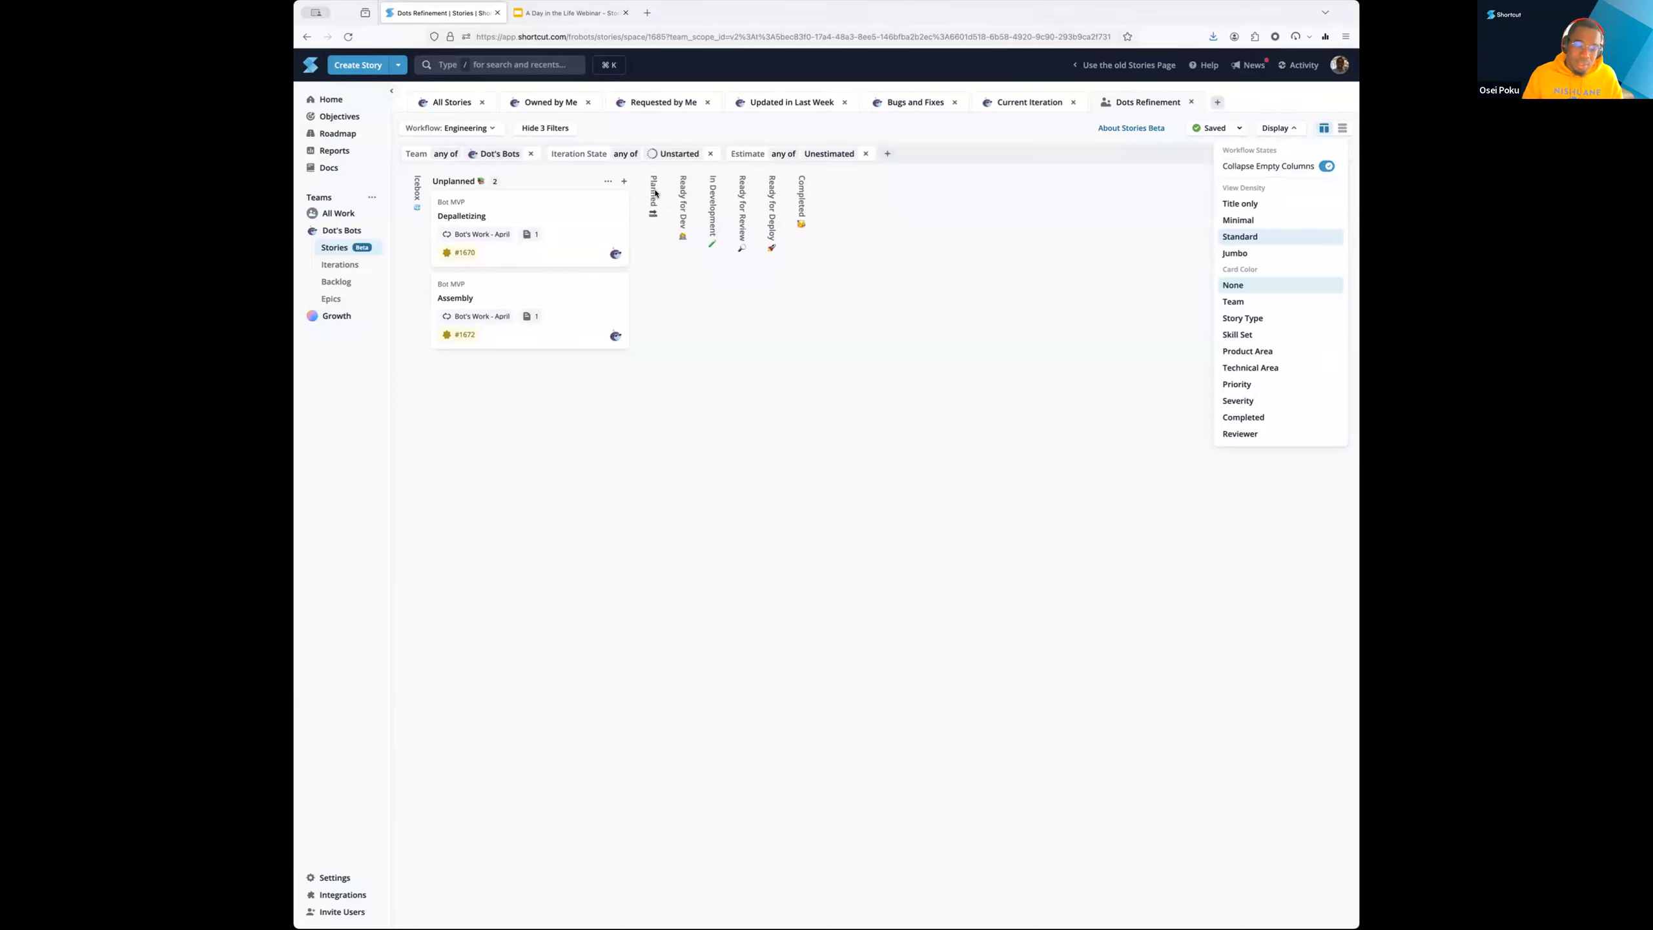
pyautogui.click(754, 306)
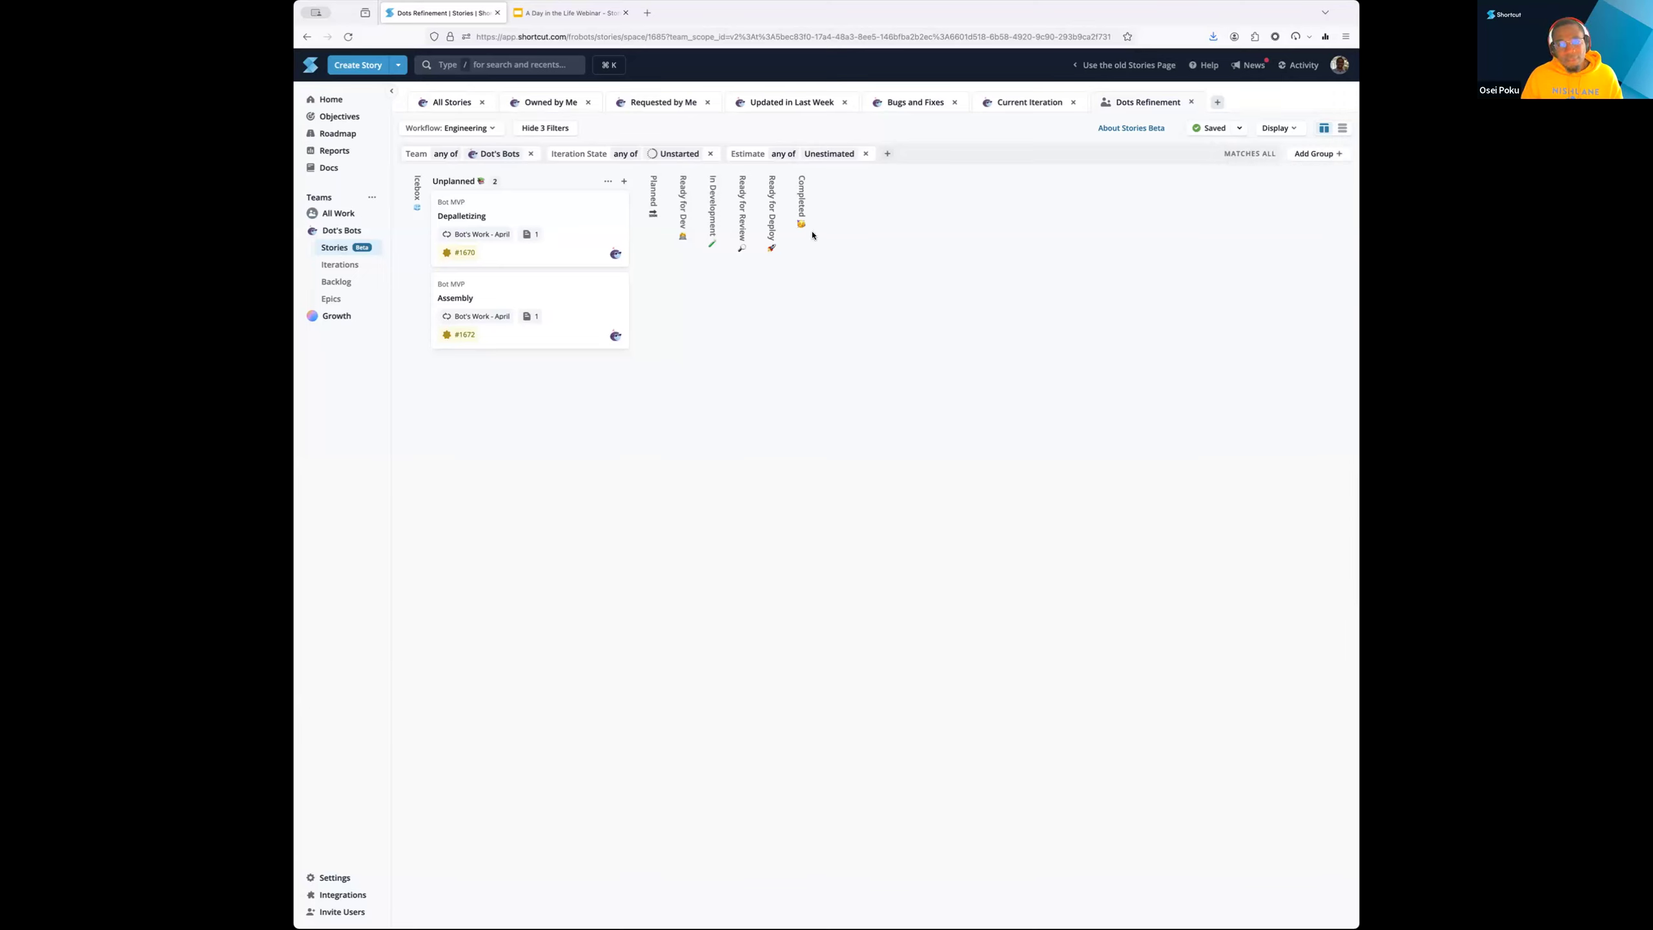
# Filter the Current Iteration space to stories without an owner by adding an Owner filter set to No Owner
pyautogui.click(1030, 103)
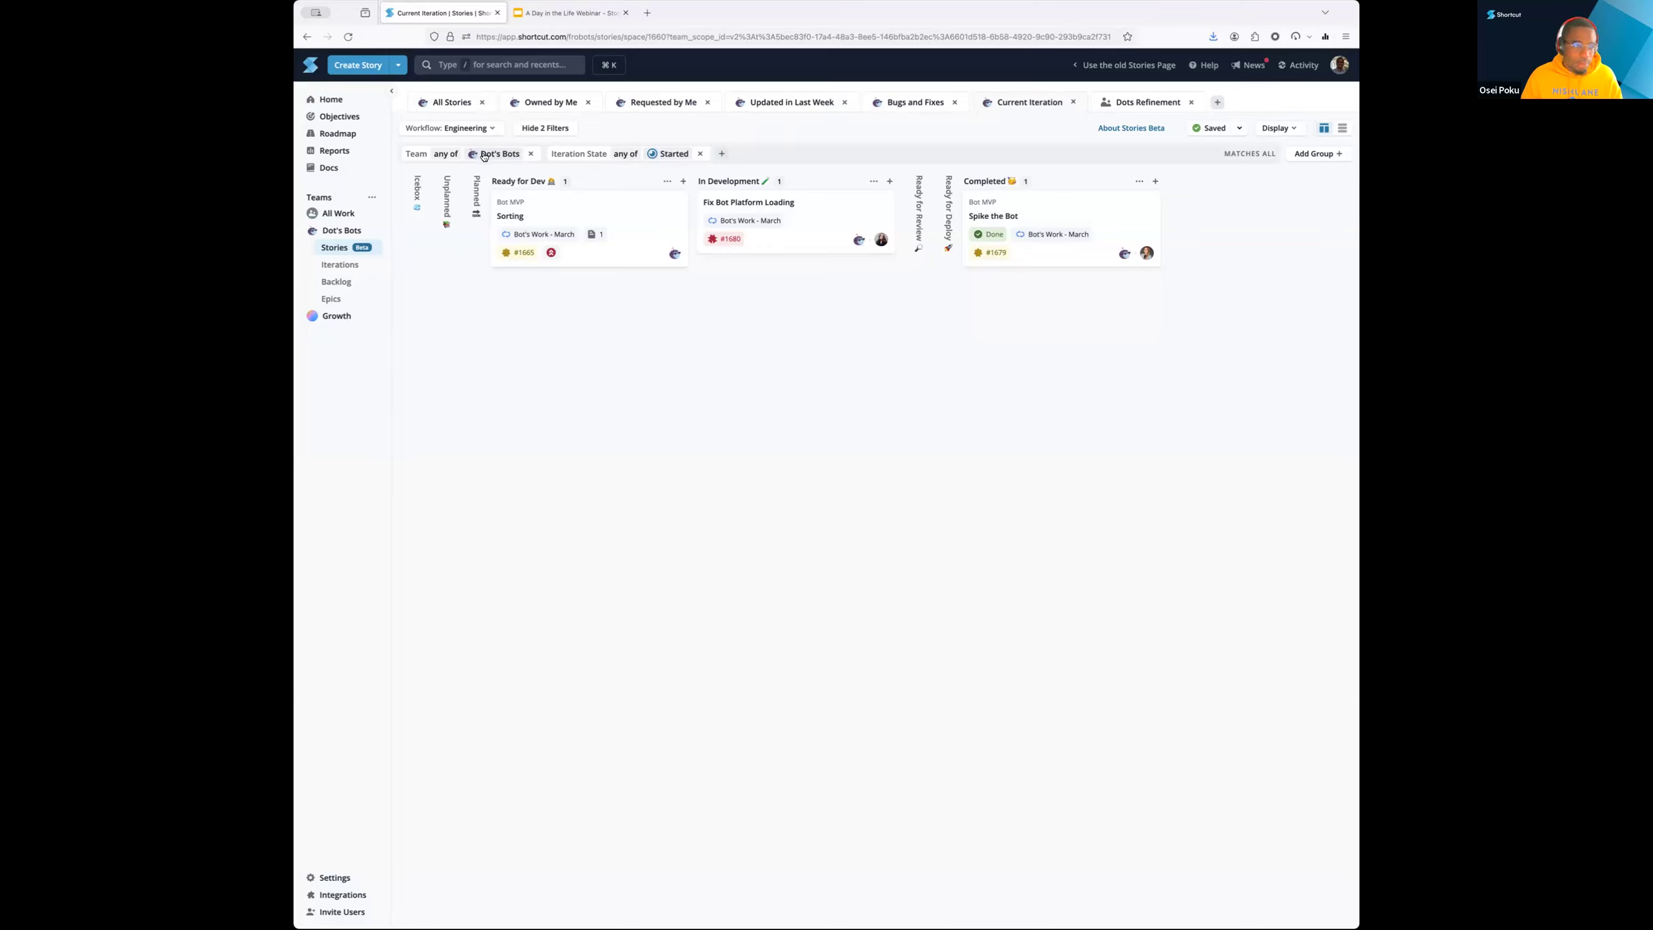
pyautogui.click(452, 106)
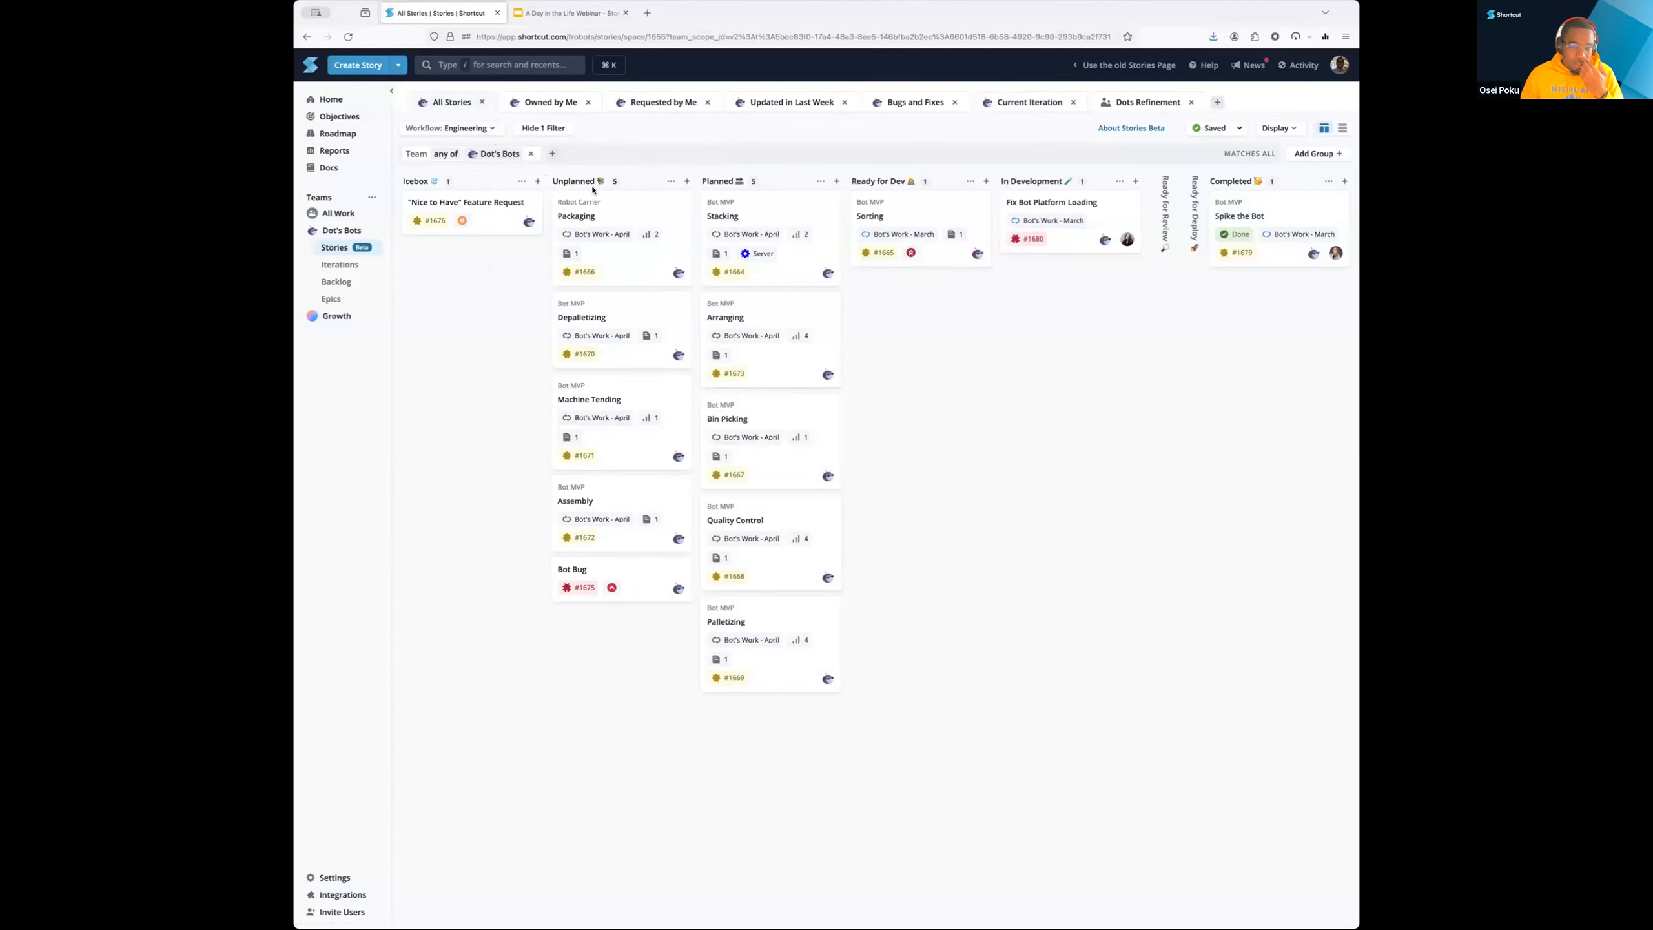
pyautogui.click(1031, 104)
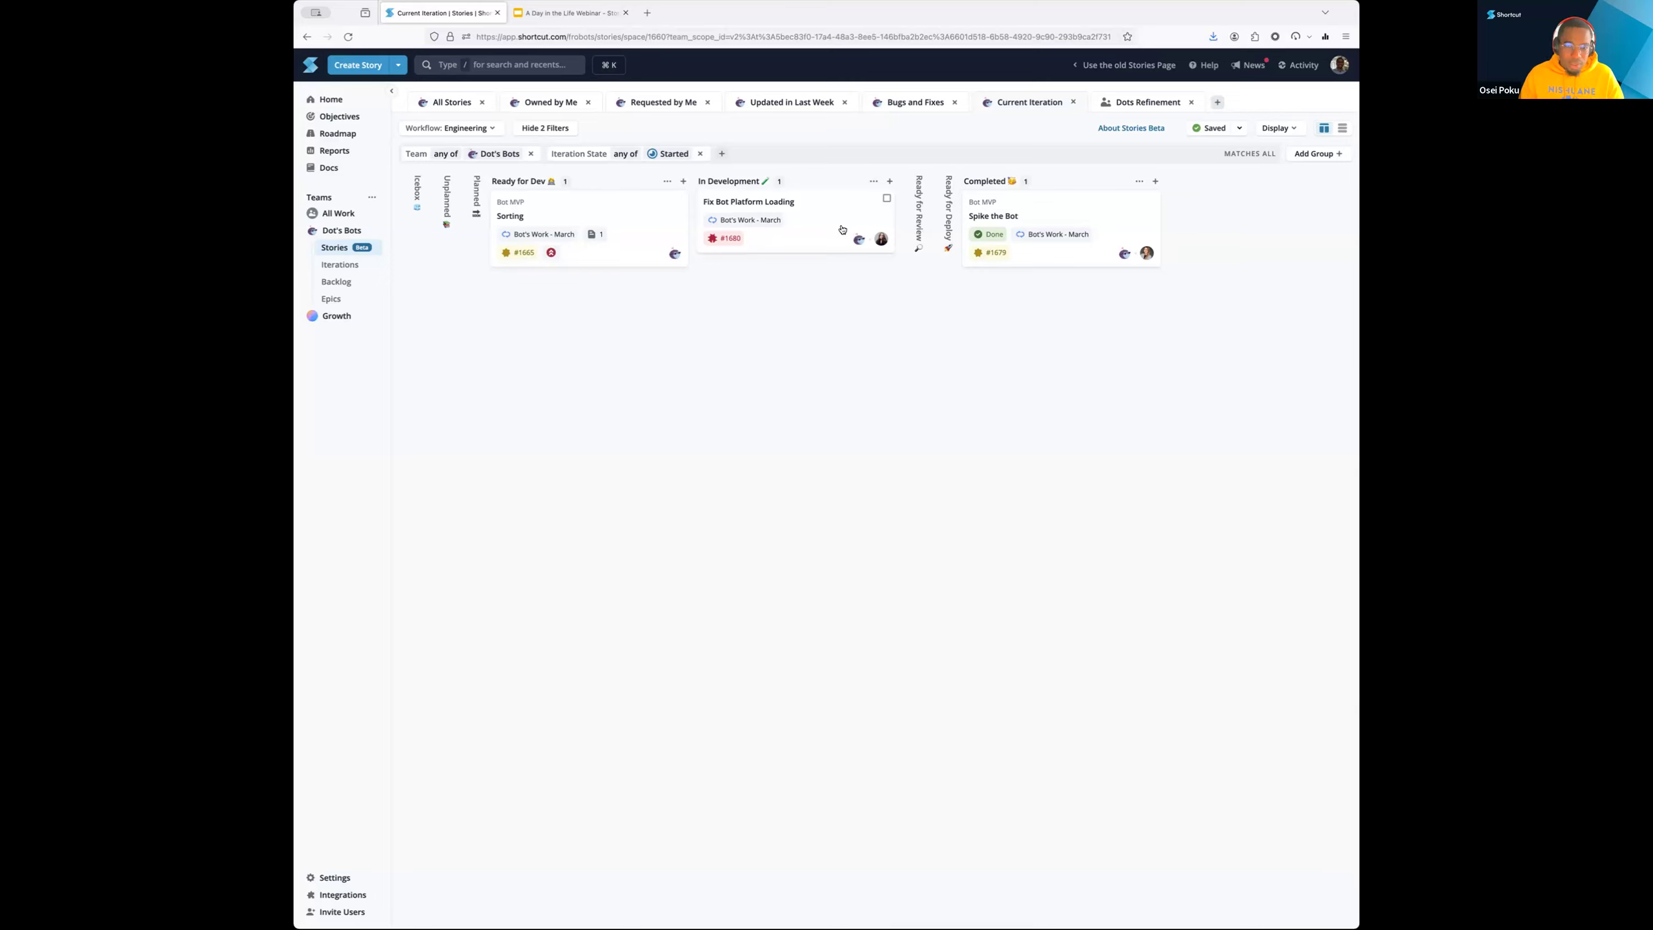
pyautogui.click(721, 154)
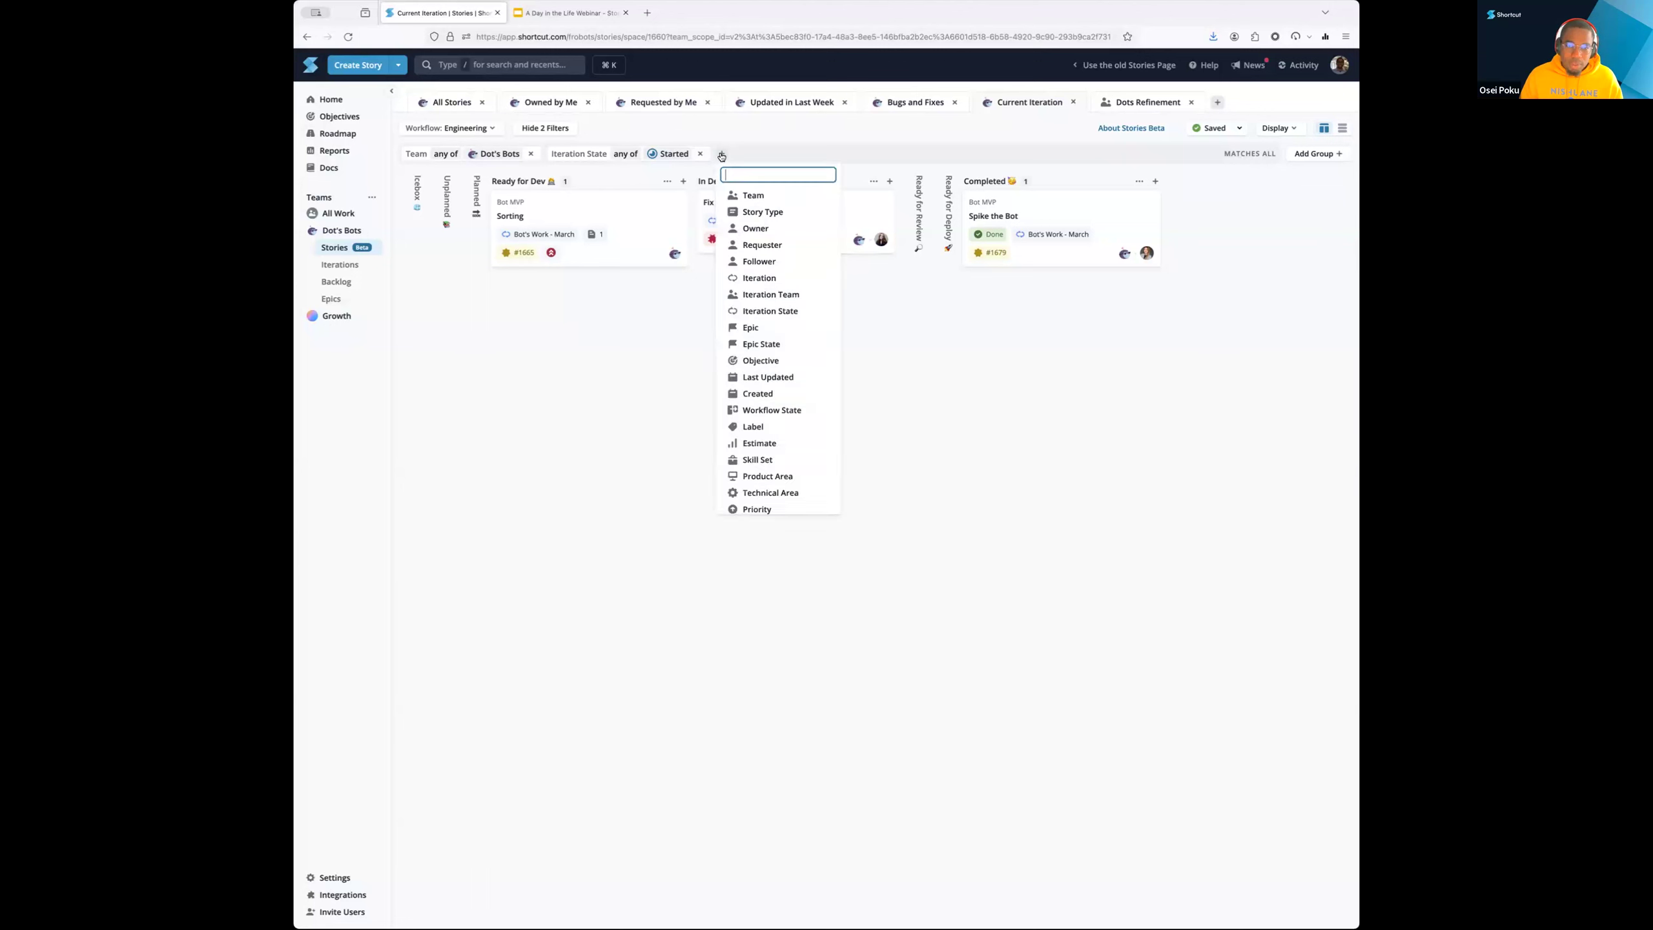
pyautogui.click(752, 229)
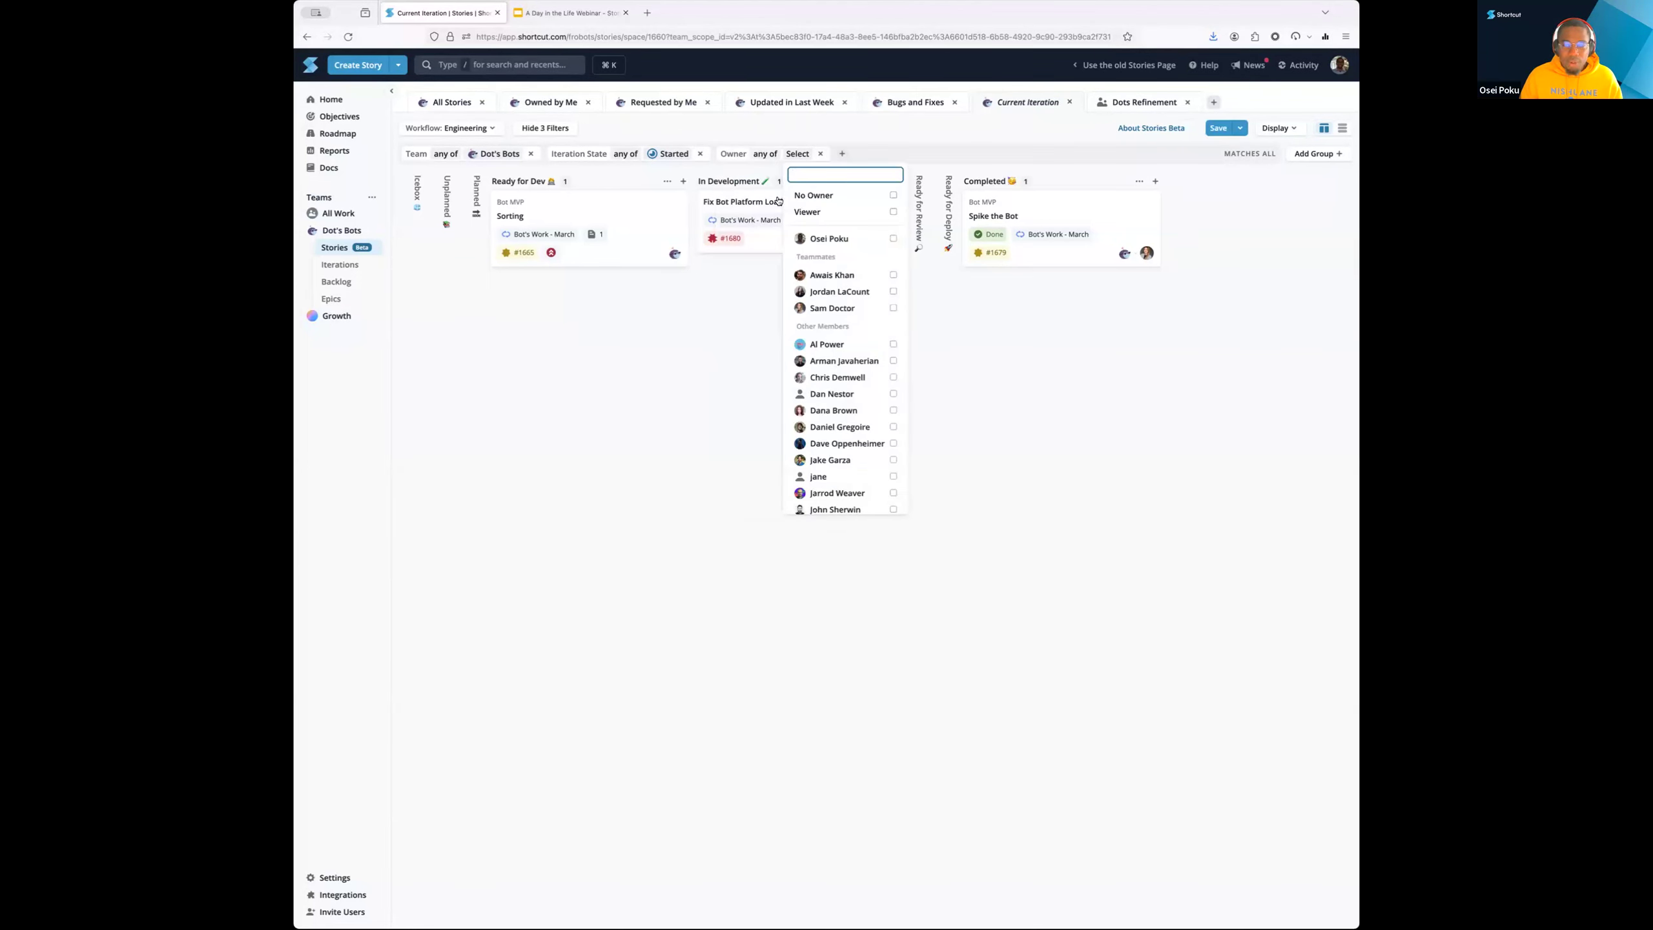
pyautogui.click(876, 197)
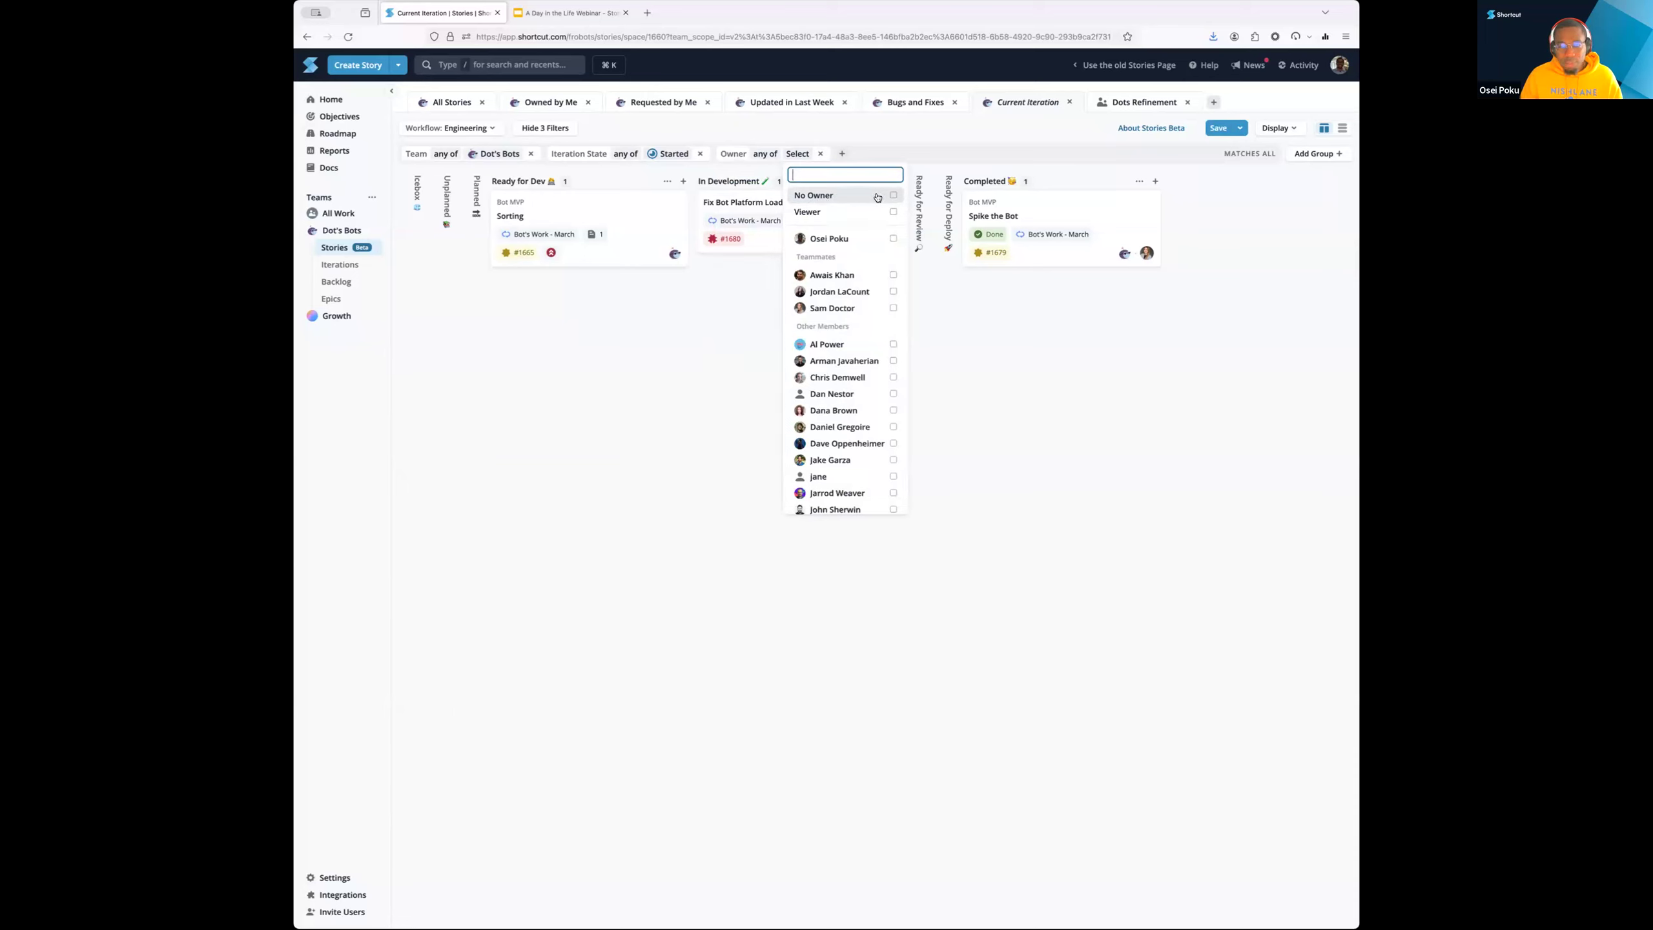
pyautogui.click(852, 137)
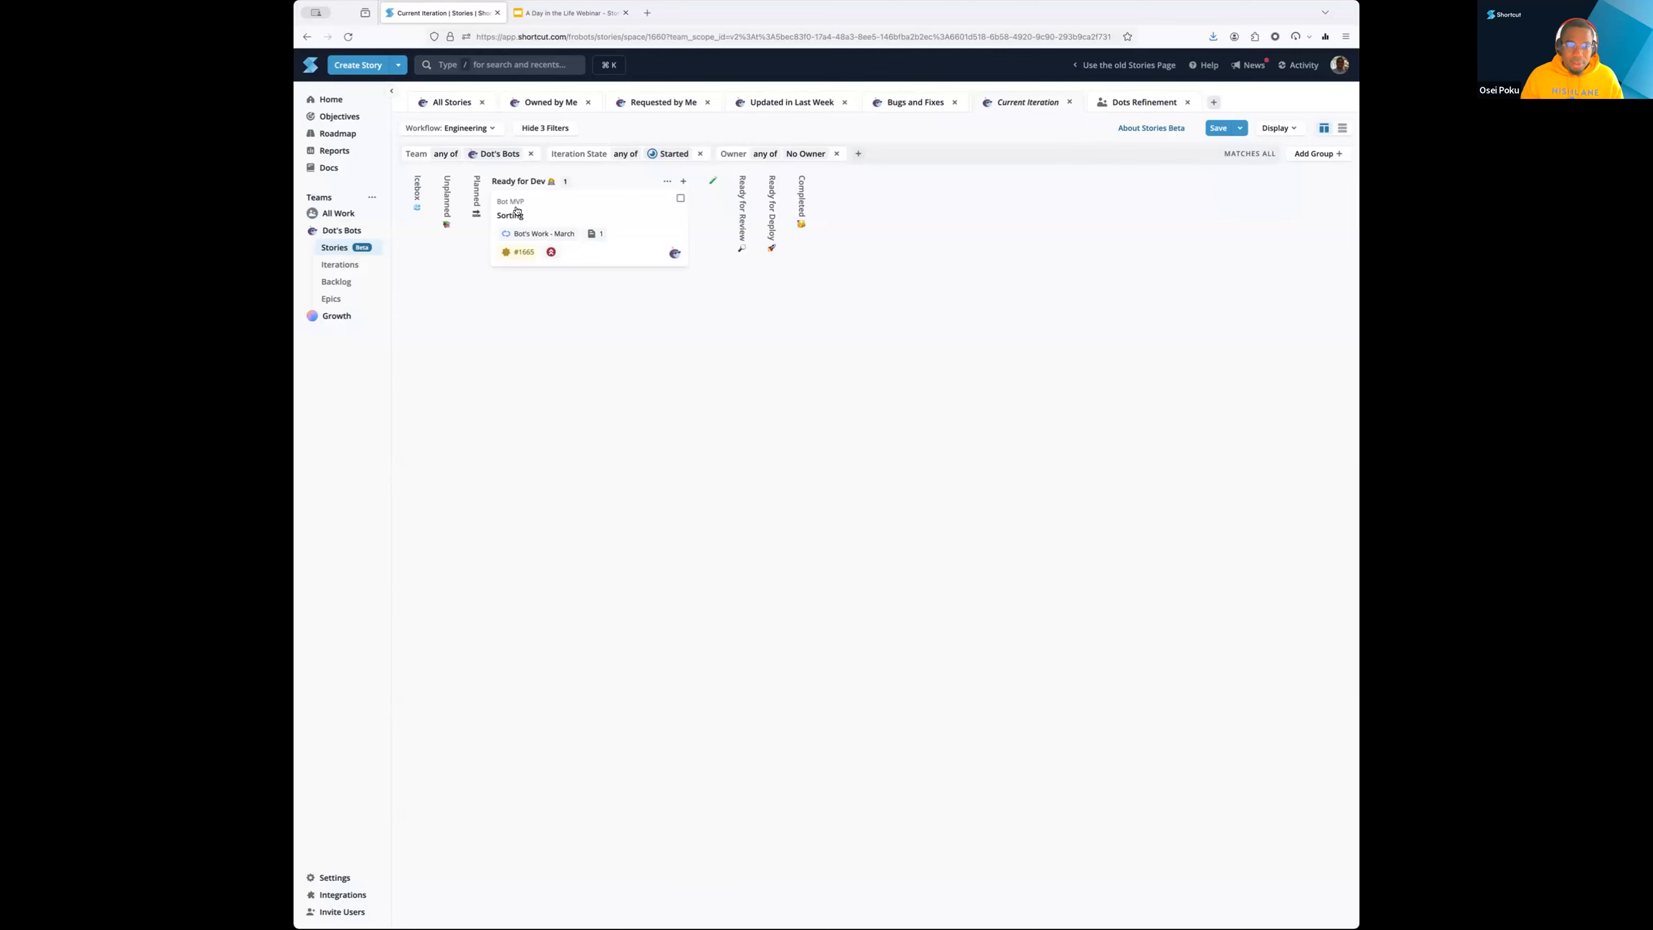
# Assign the first listed member of the selected team as owner of the Sorting story and return to the board
pyautogui.click(552, 214)
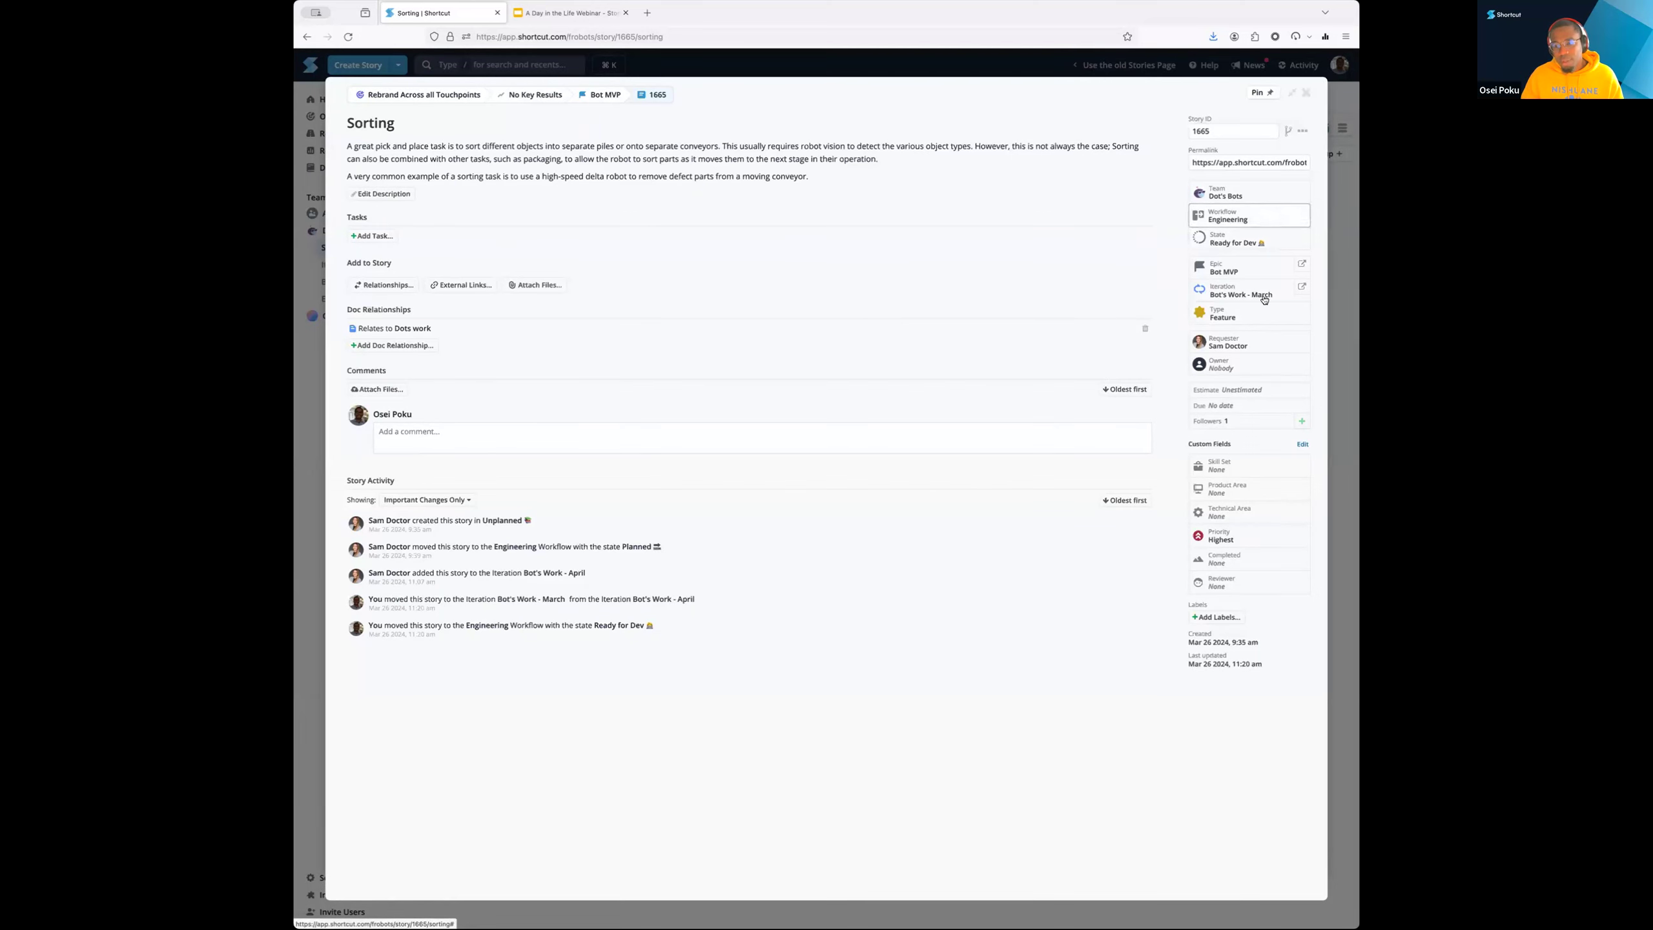
pyautogui.click(1250, 366)
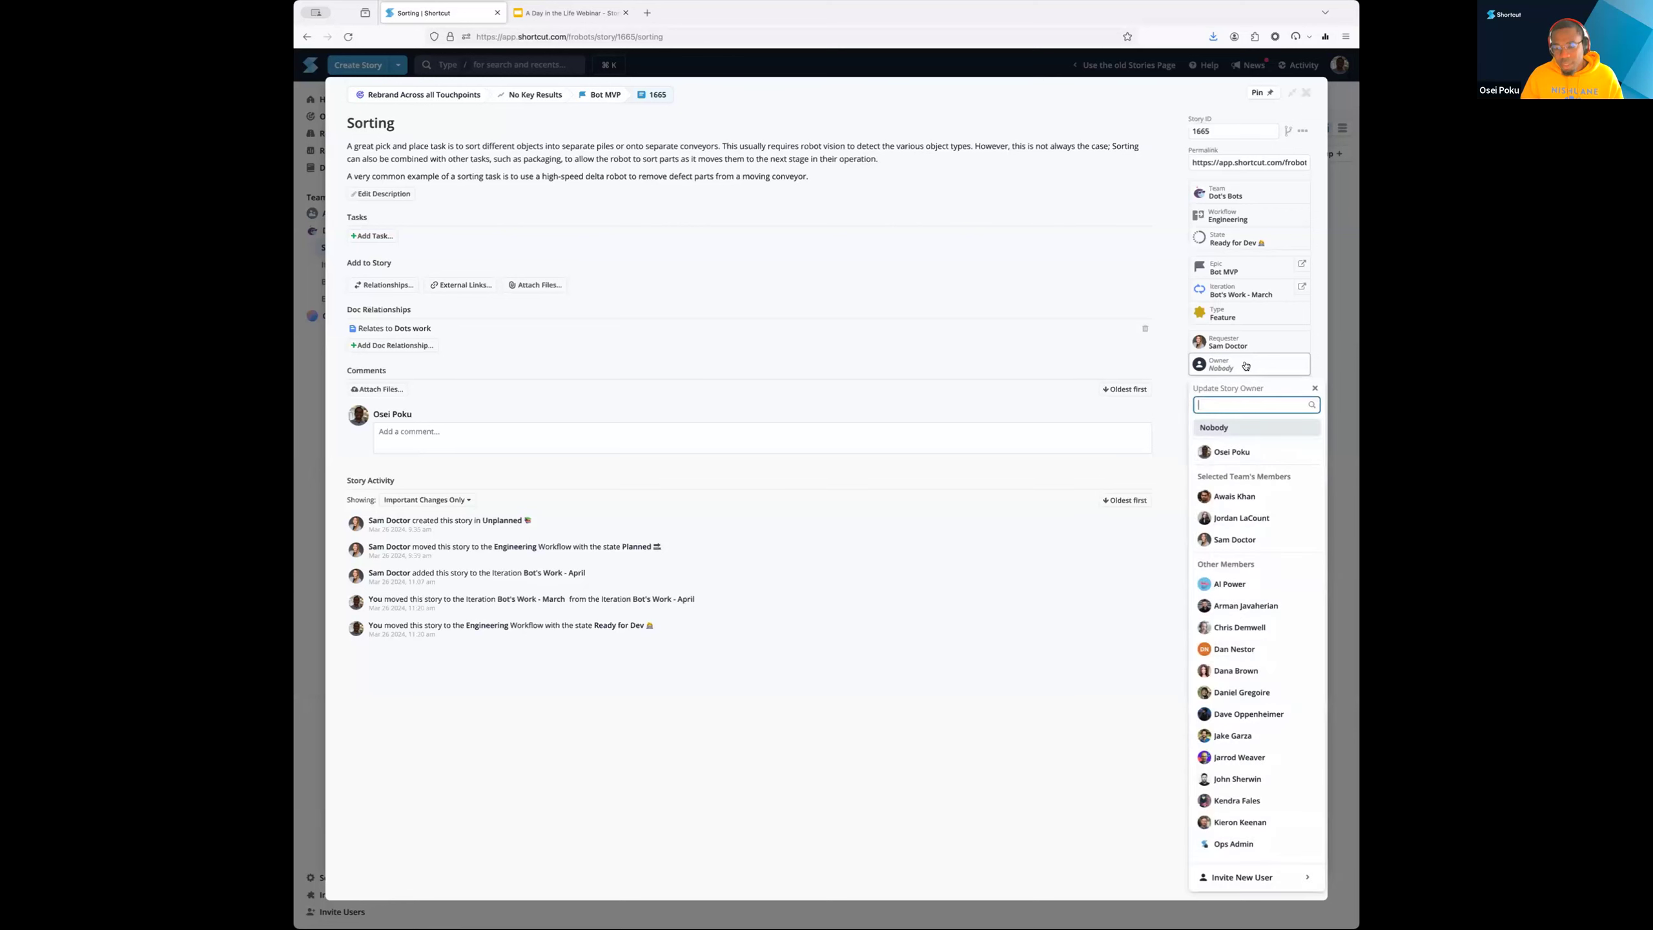
pyautogui.click(1226, 497)
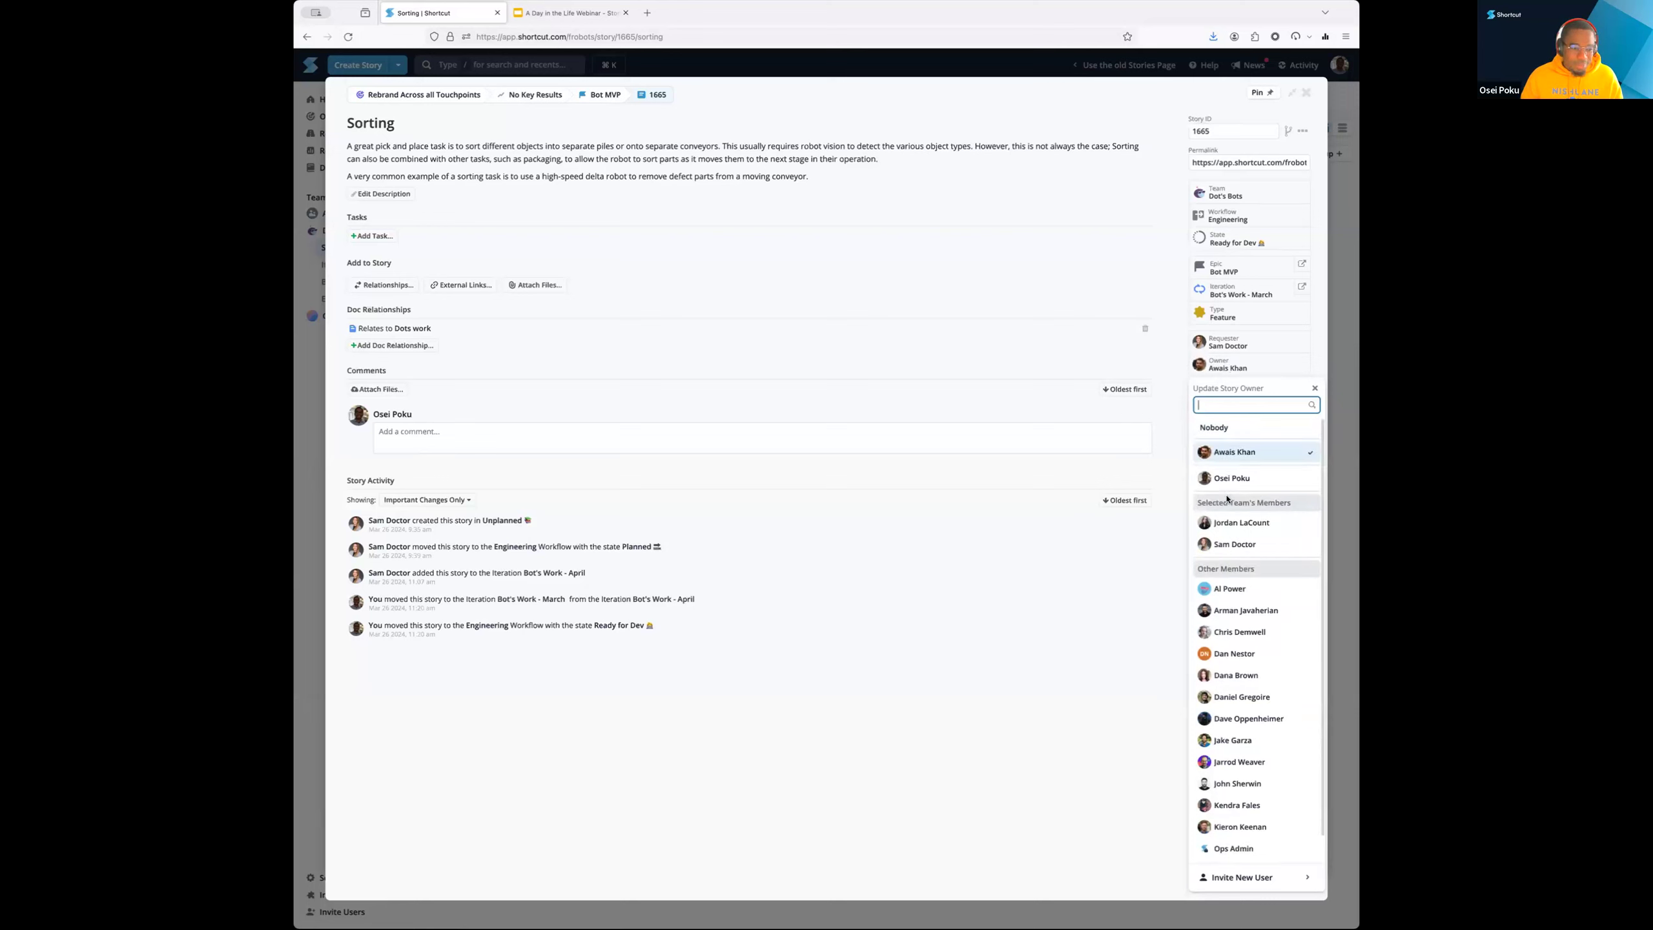
pyautogui.click(1314, 111)
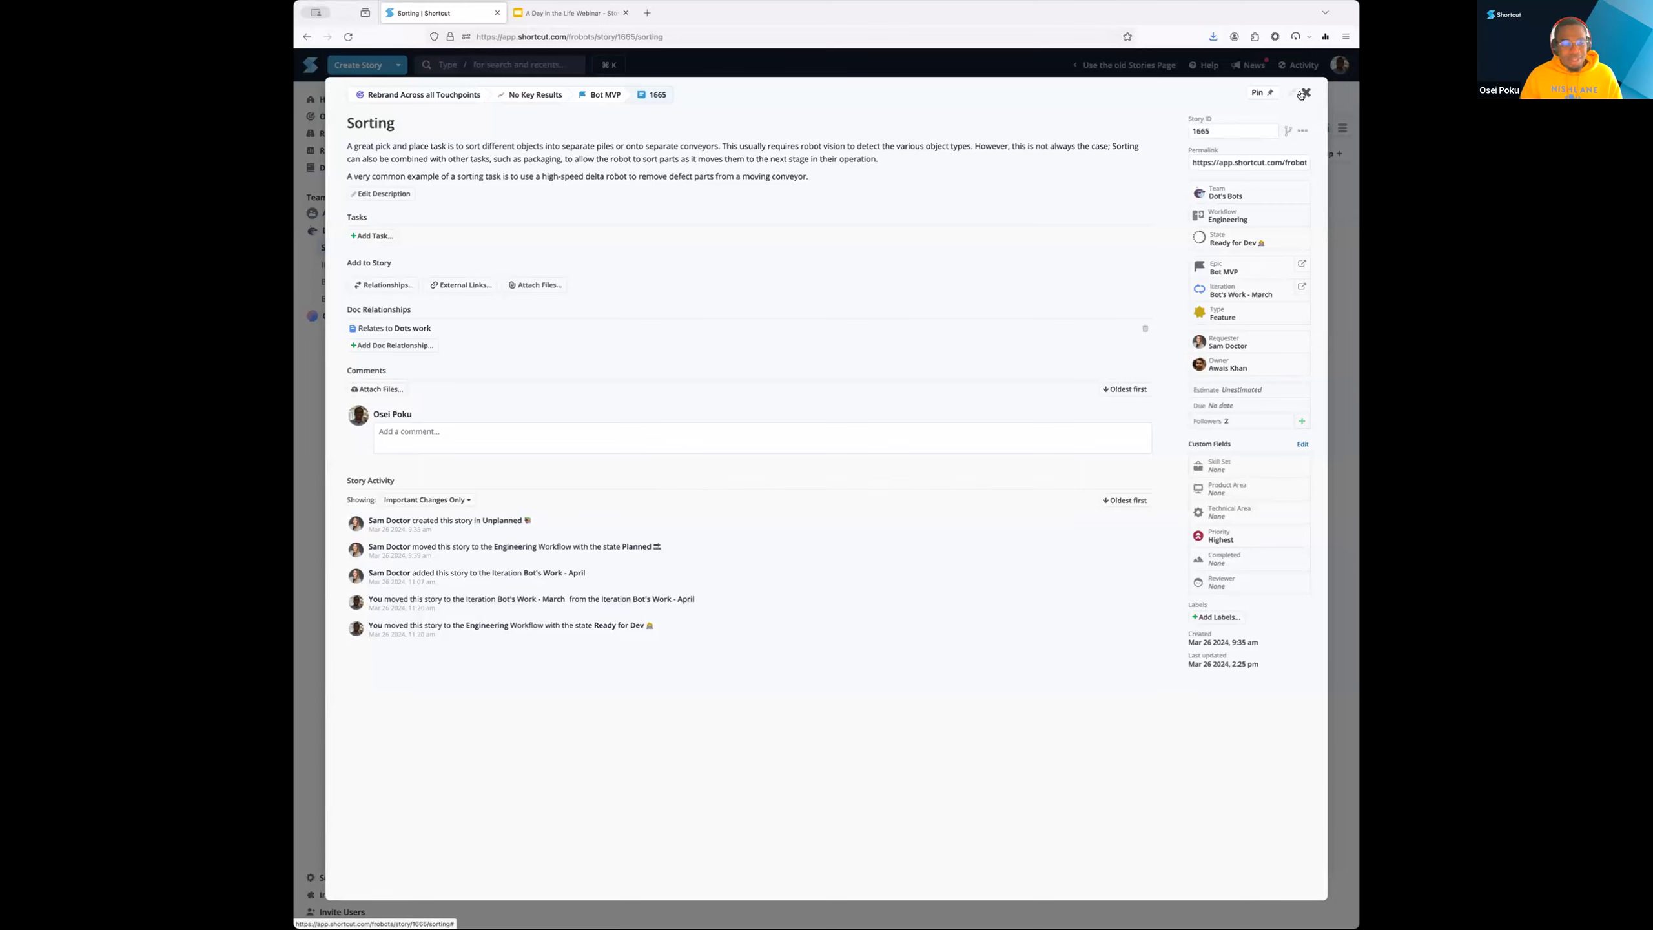
pyautogui.click(1301, 95)
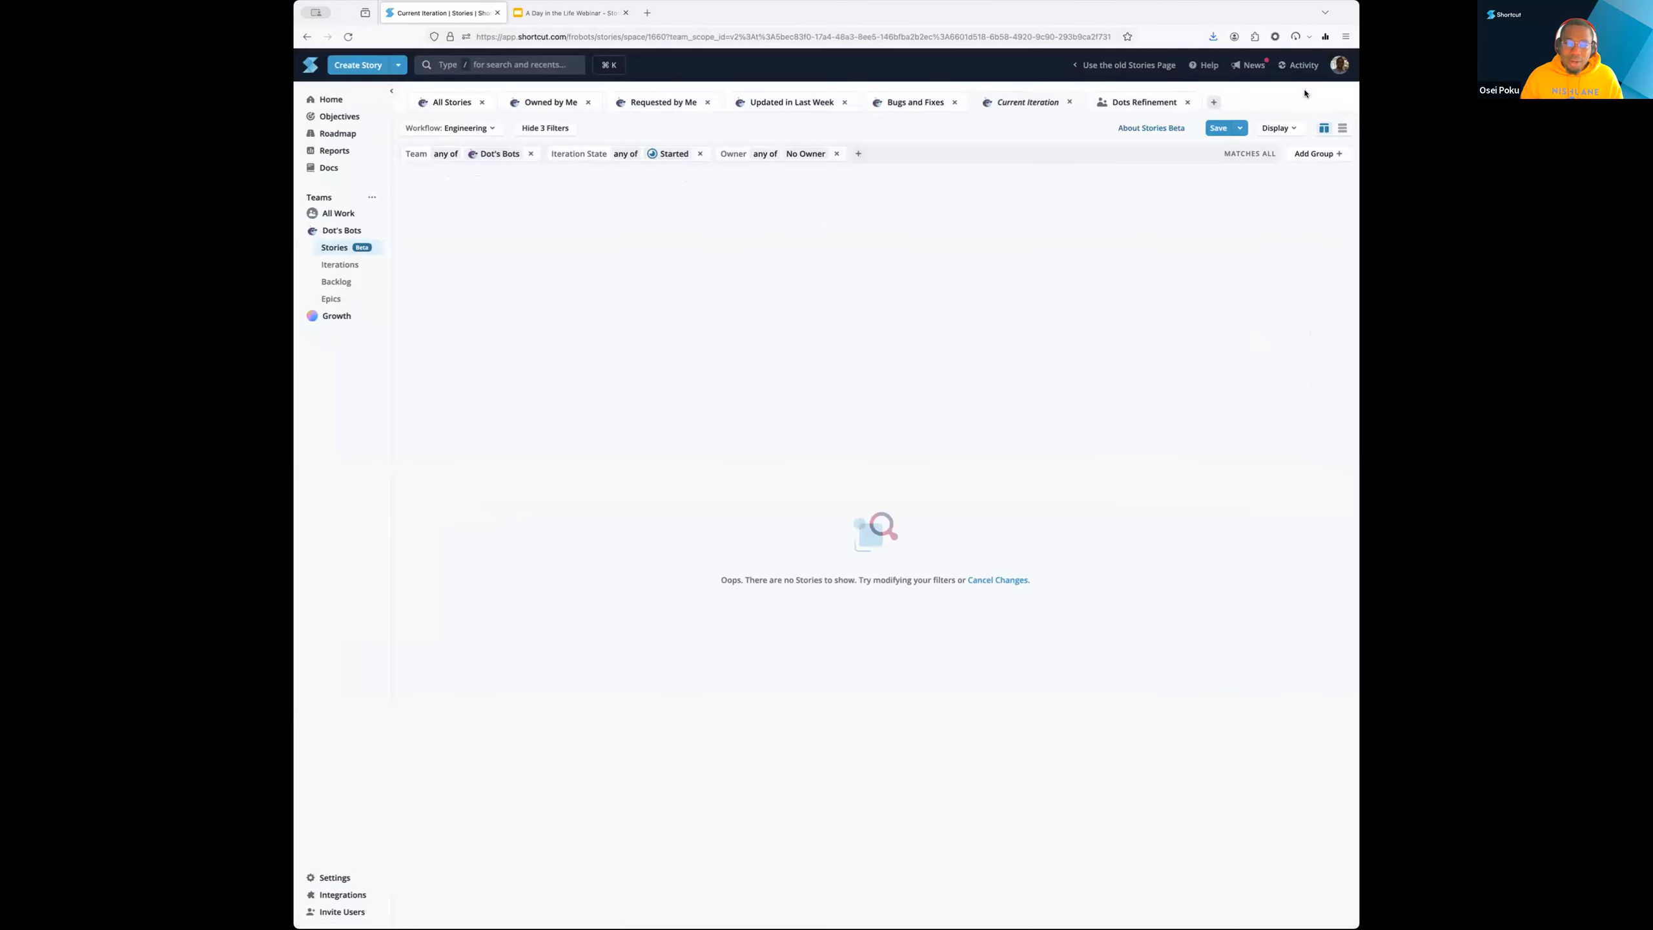
# Deselect No Owner in the Current Iteration space's Owner filter
pyautogui.click(805, 154)
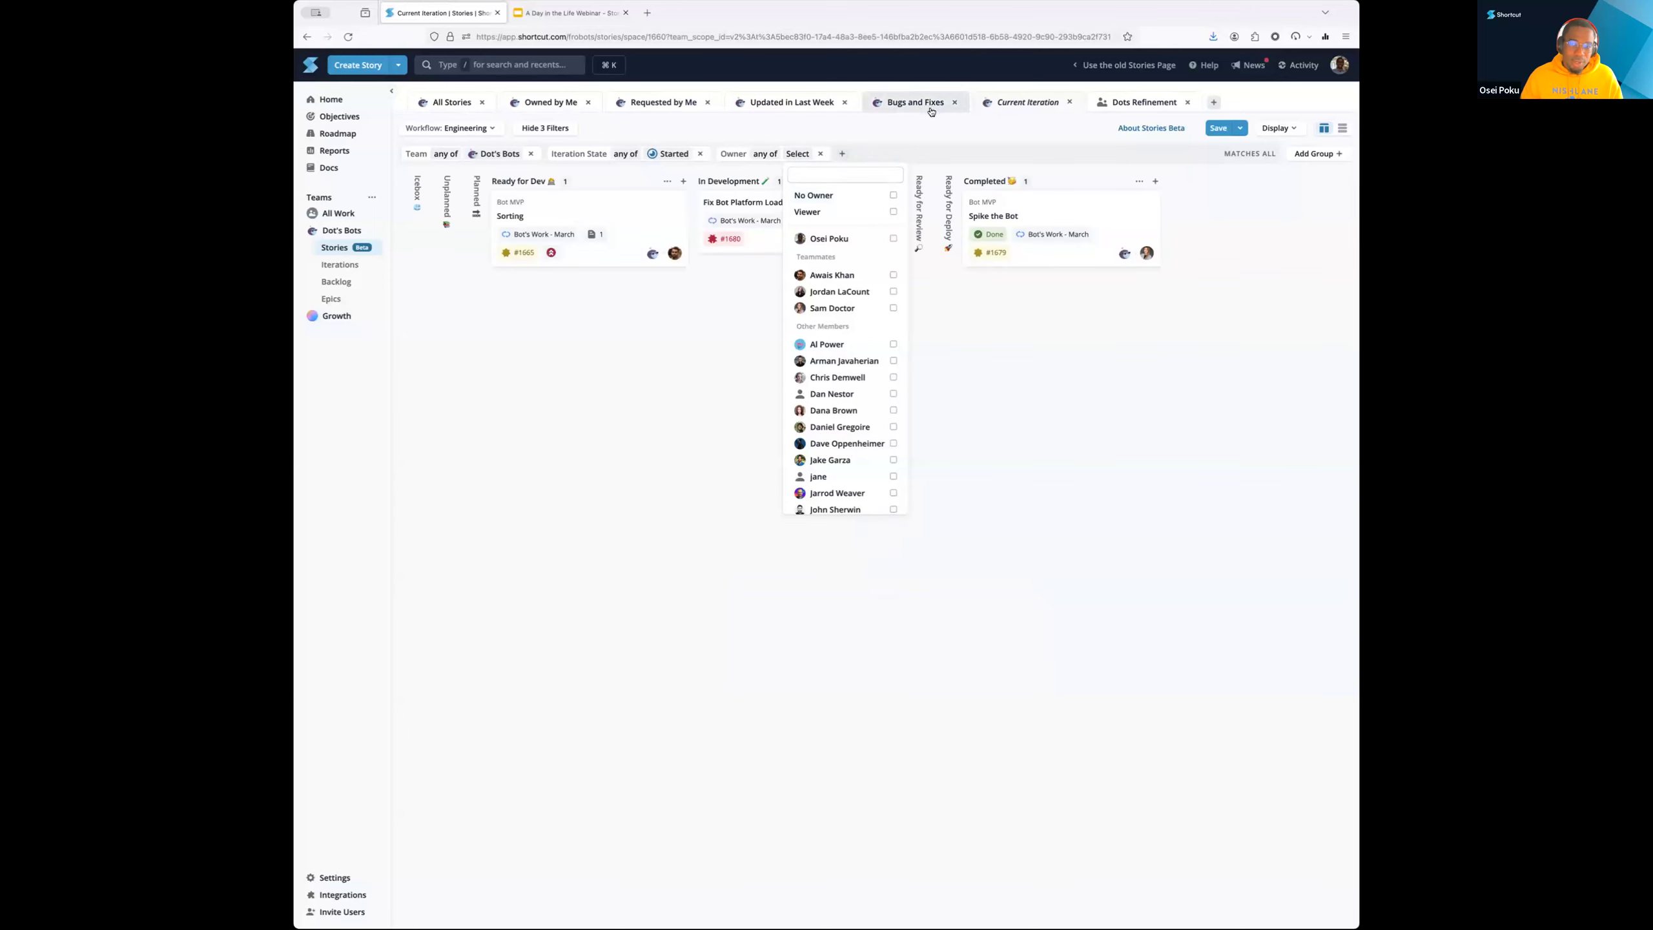
pyautogui.click(914, 133)
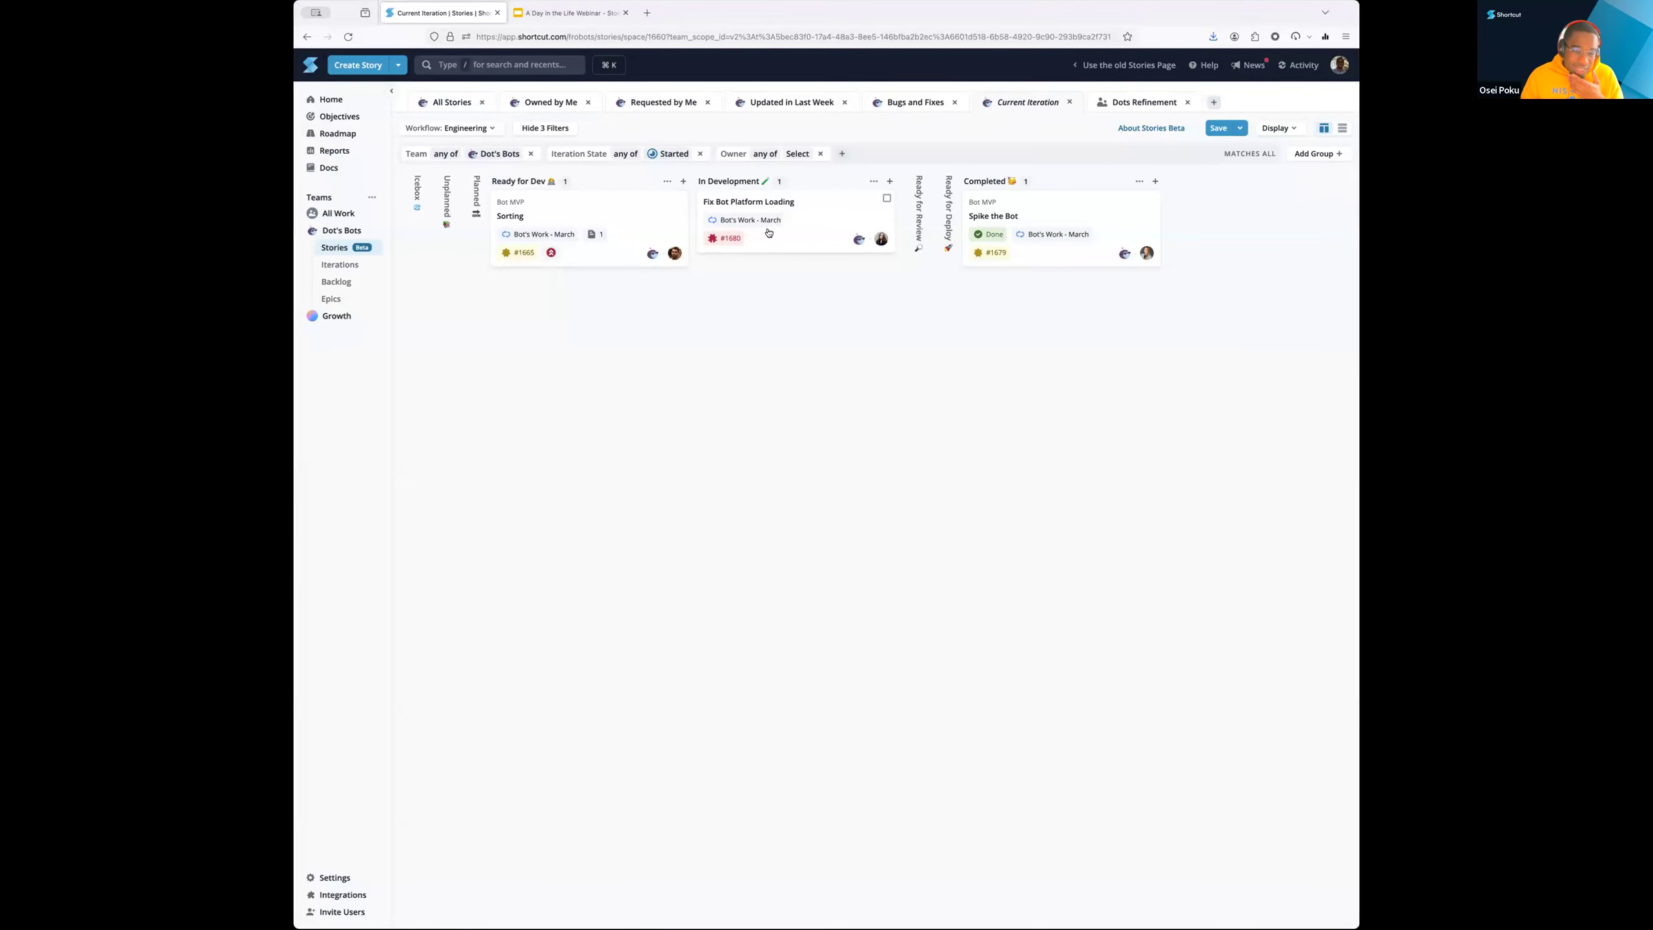
# Filter the All Stories space by epic so that it shows stories not any of Bot MVP
pyautogui.click(448, 103)
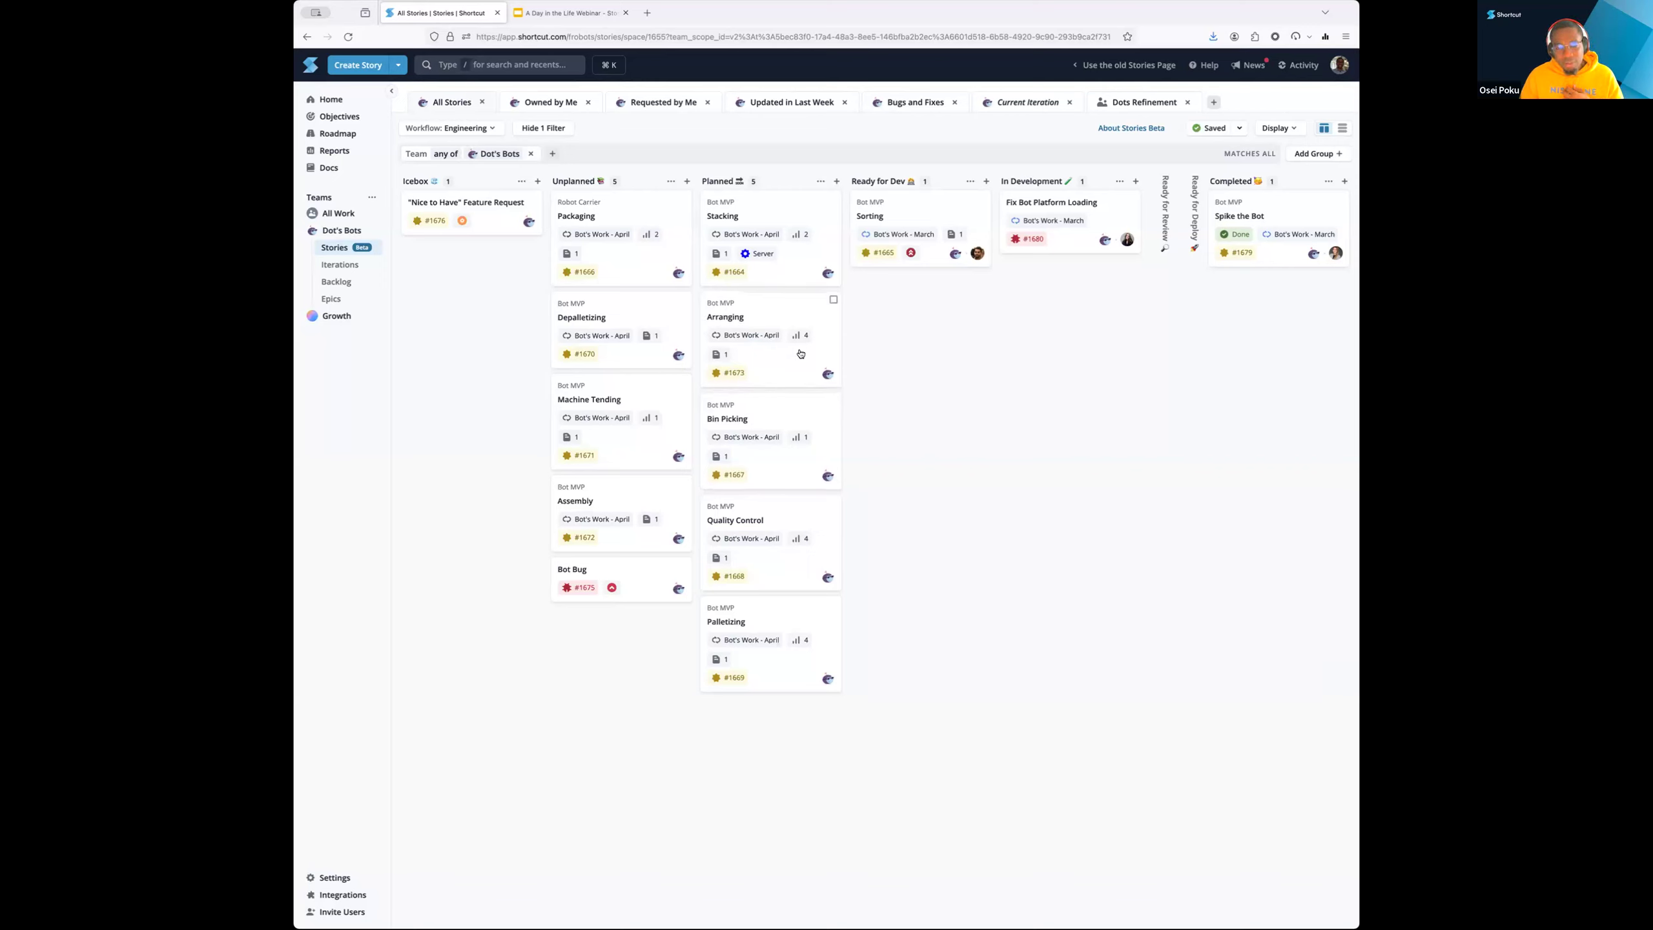
pyautogui.click(553, 153)
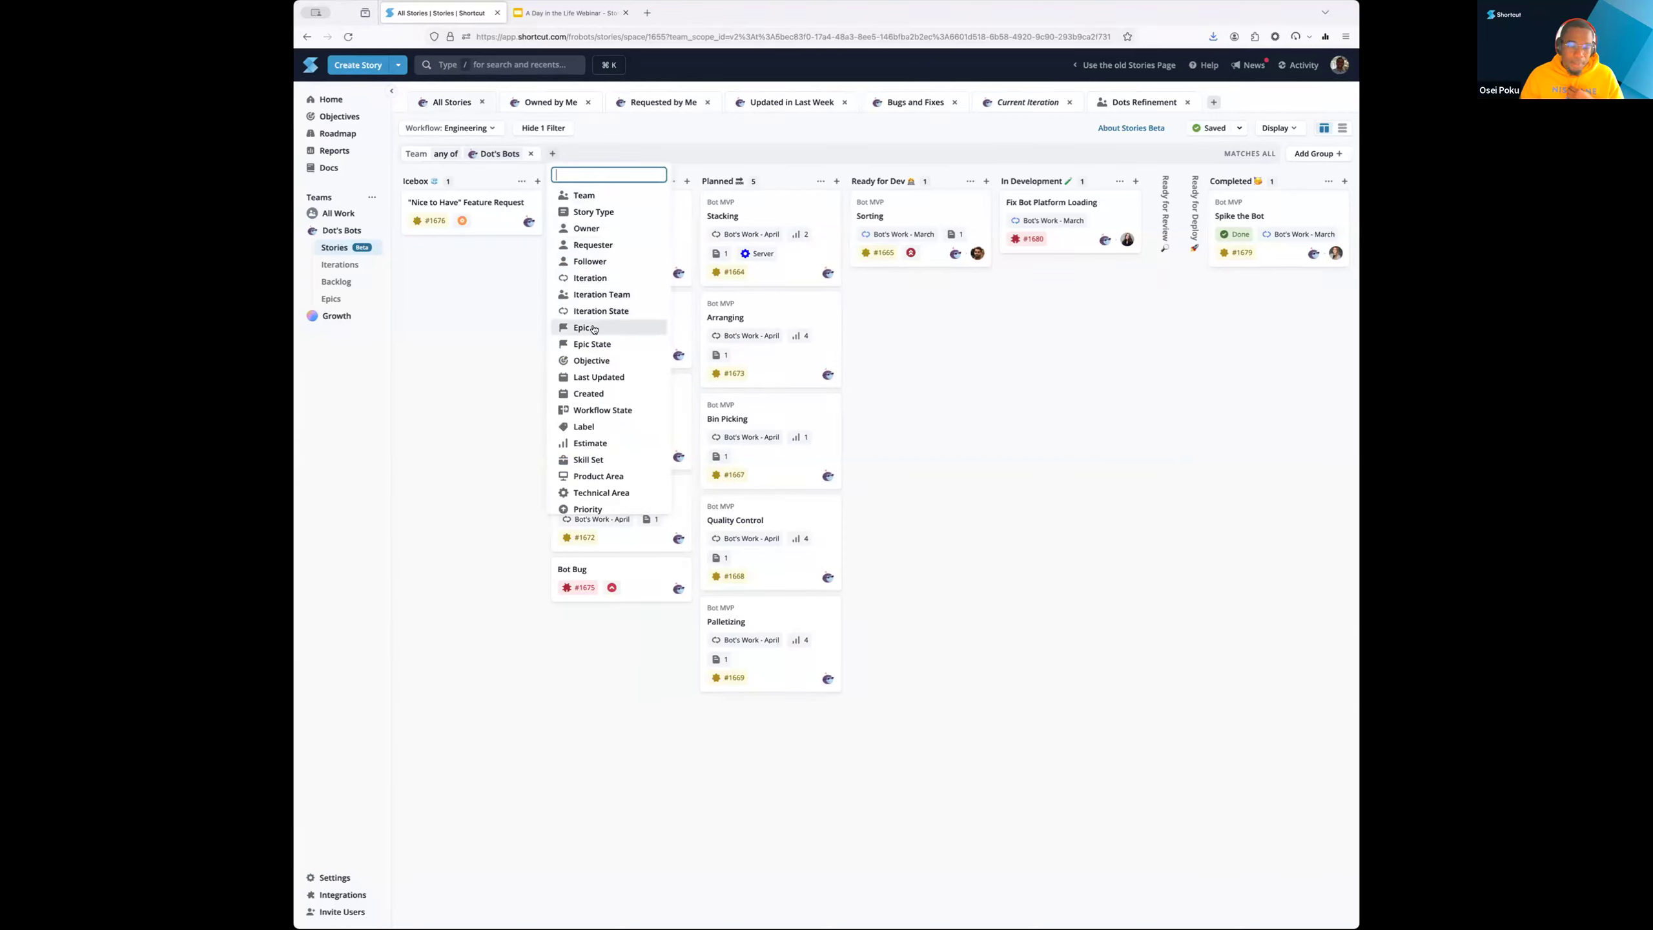
pyautogui.moveTo(728, 202)
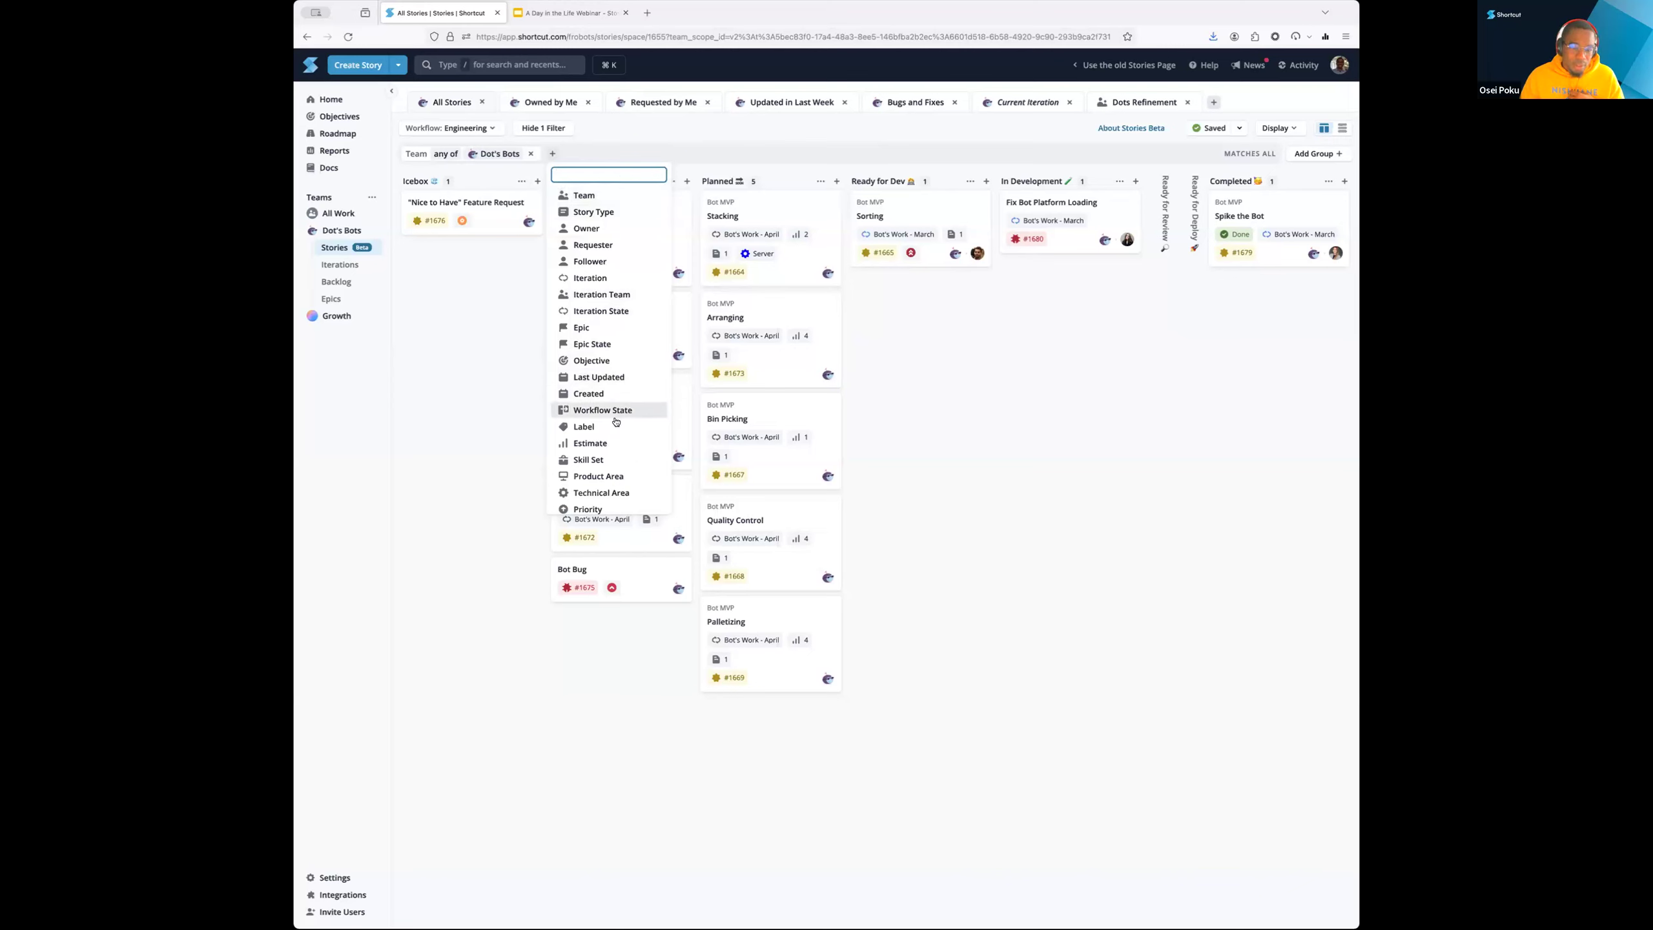
pyautogui.click(612, 328)
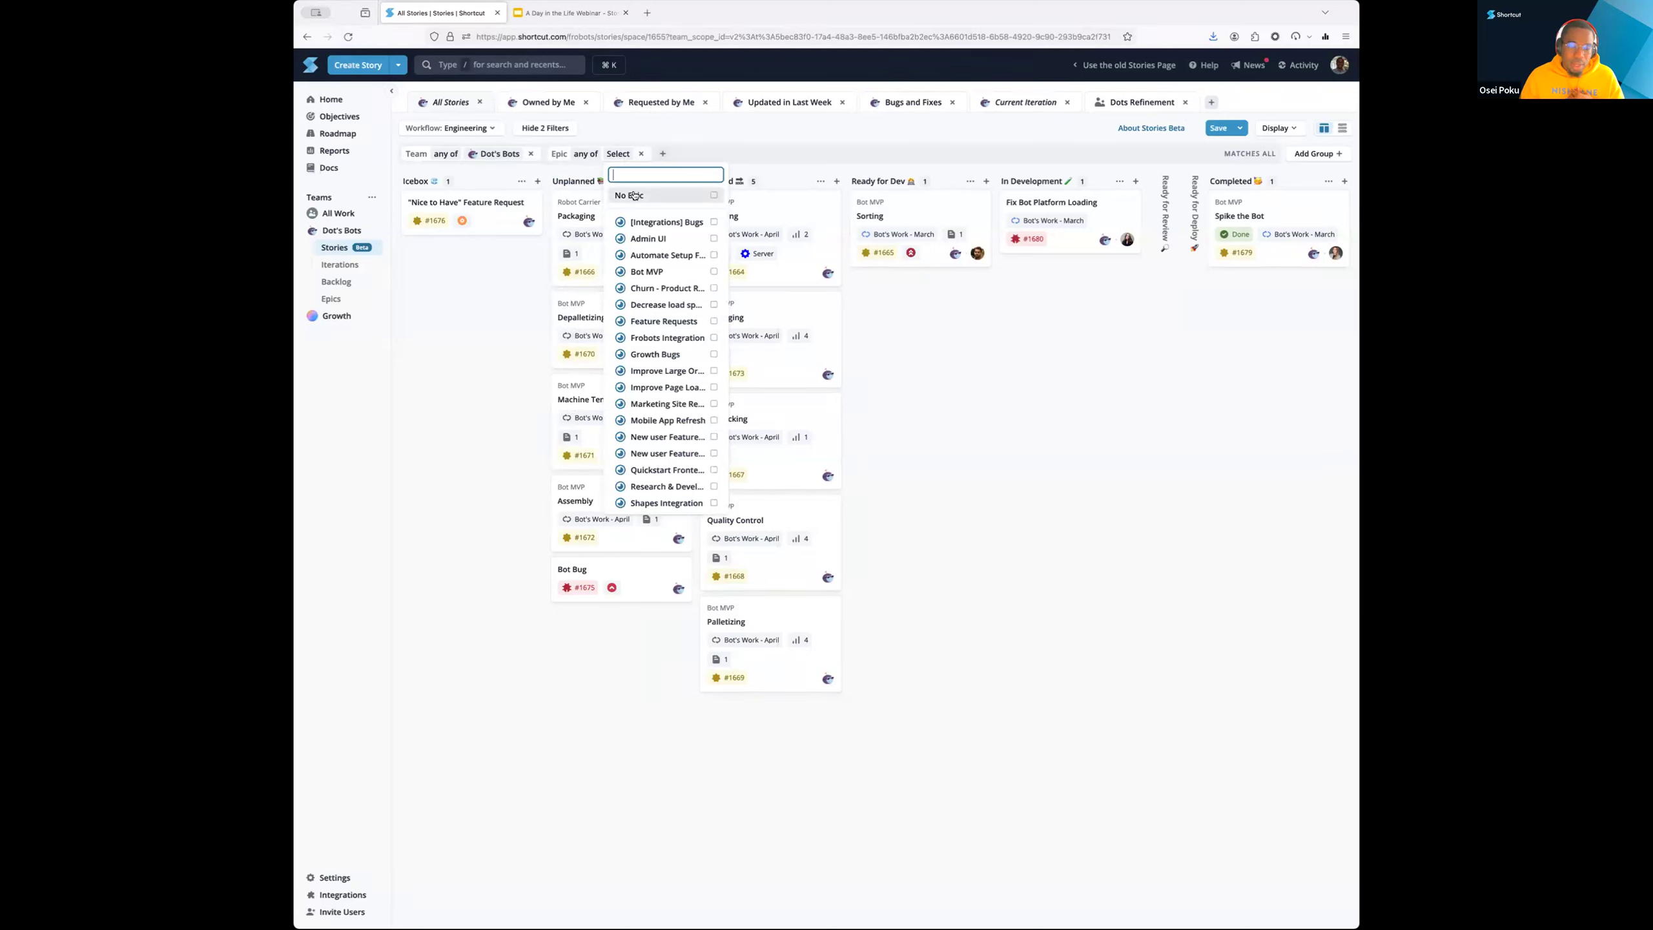
pyautogui.write('b')
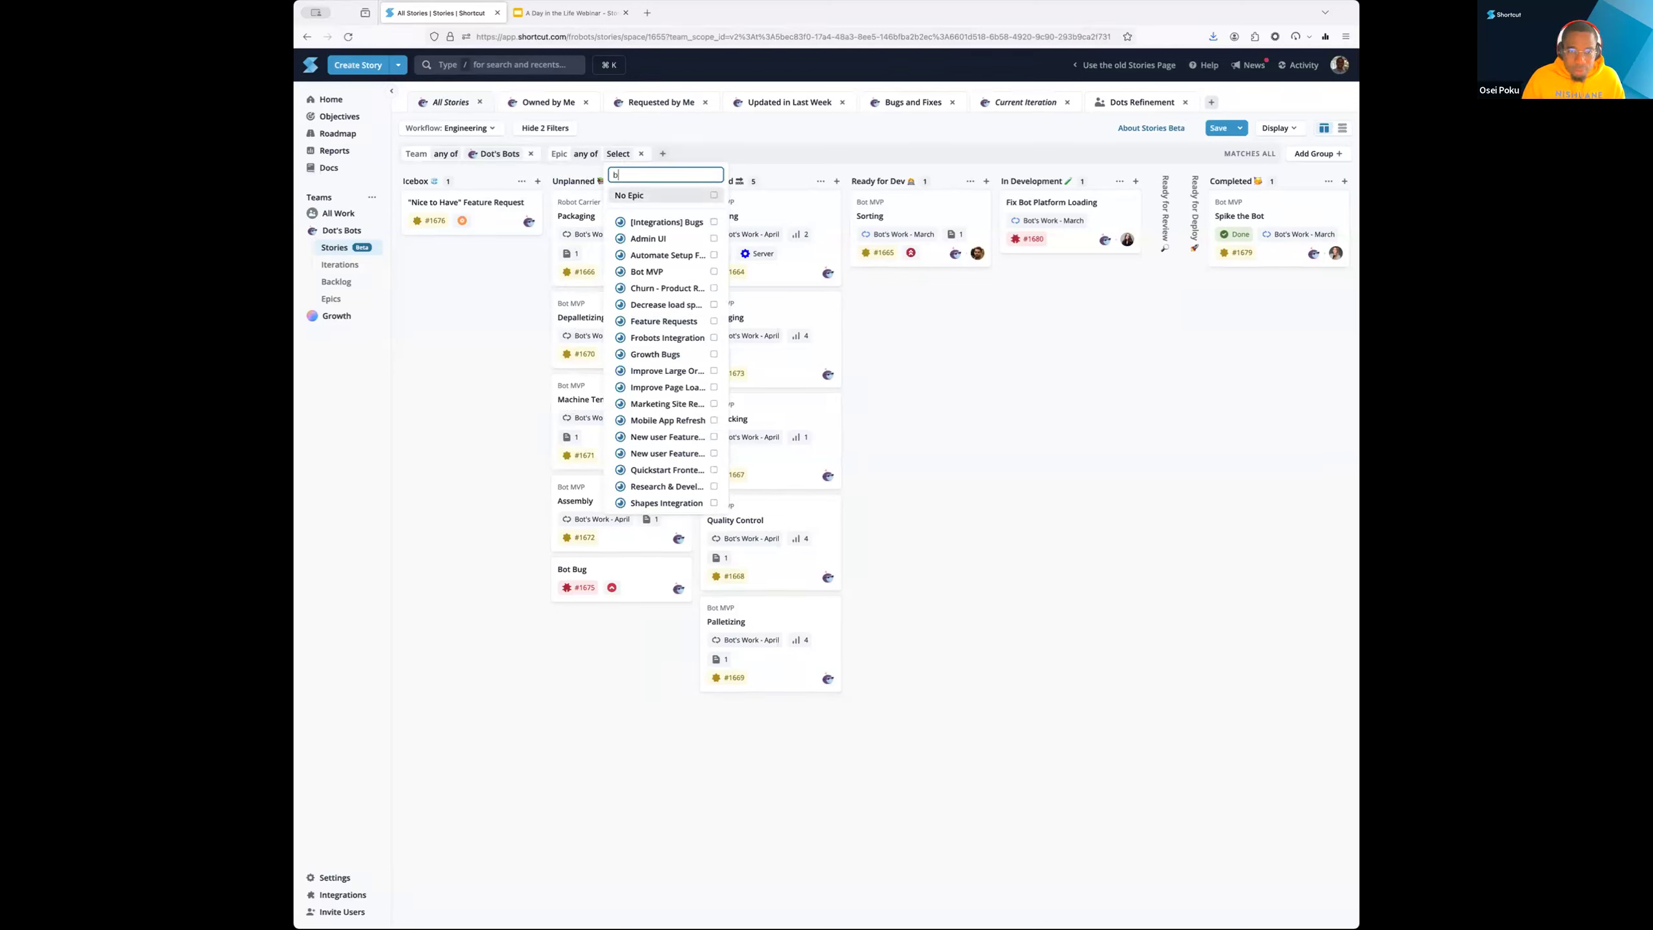
pyautogui.write('ot')
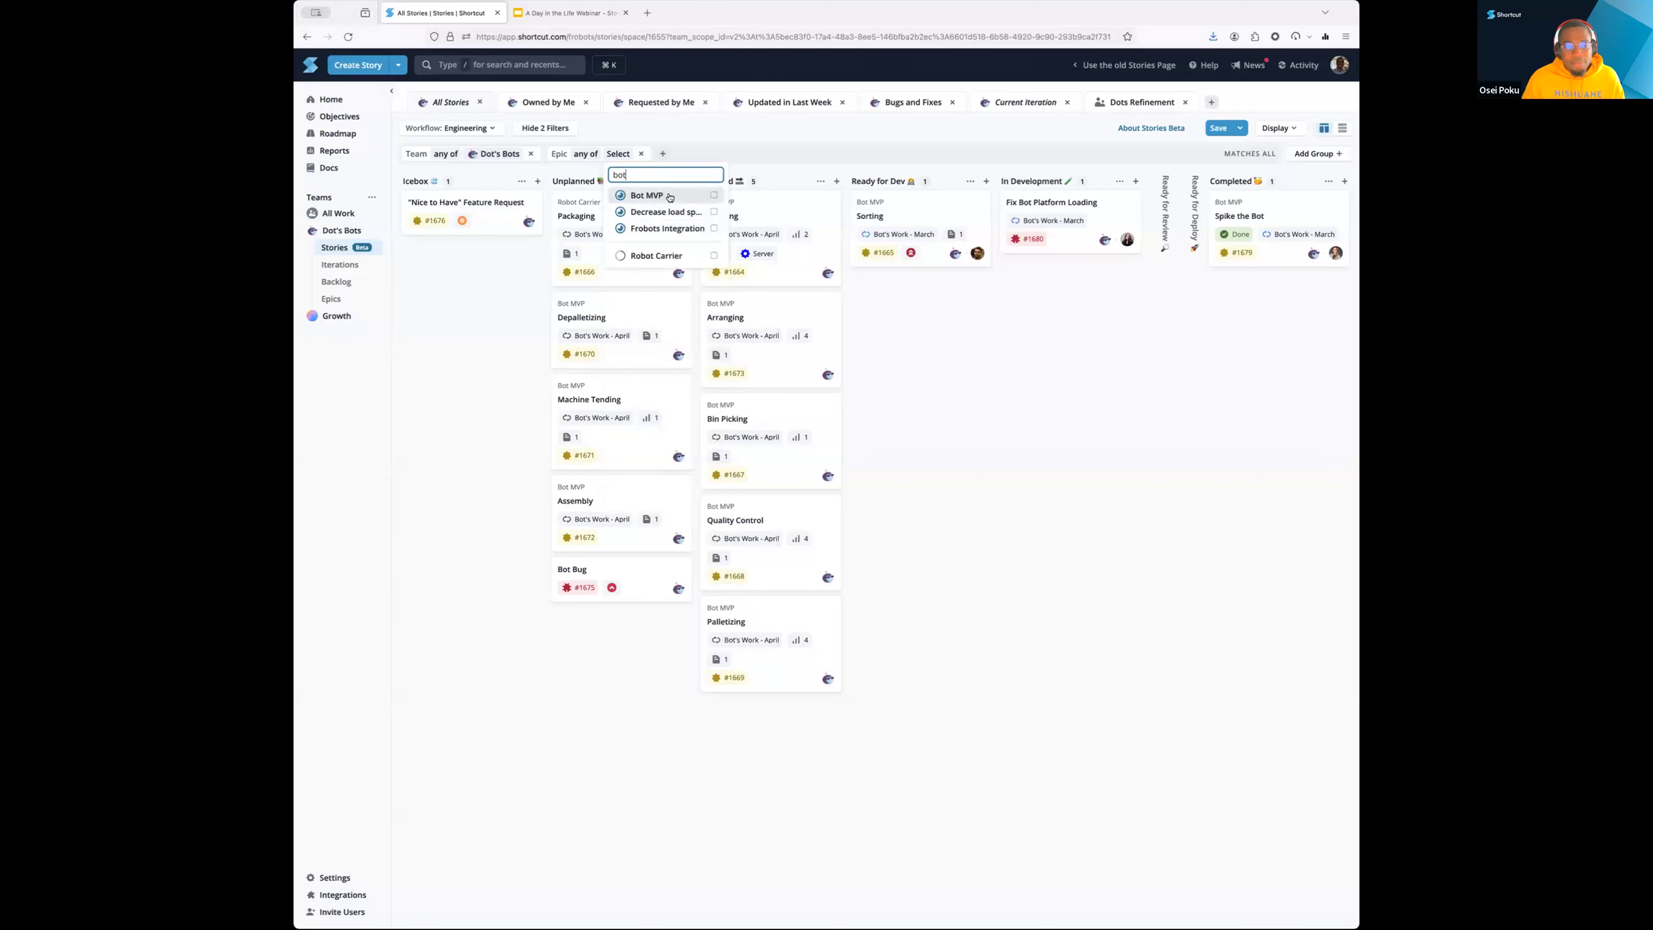
pyautogui.click(670, 195)
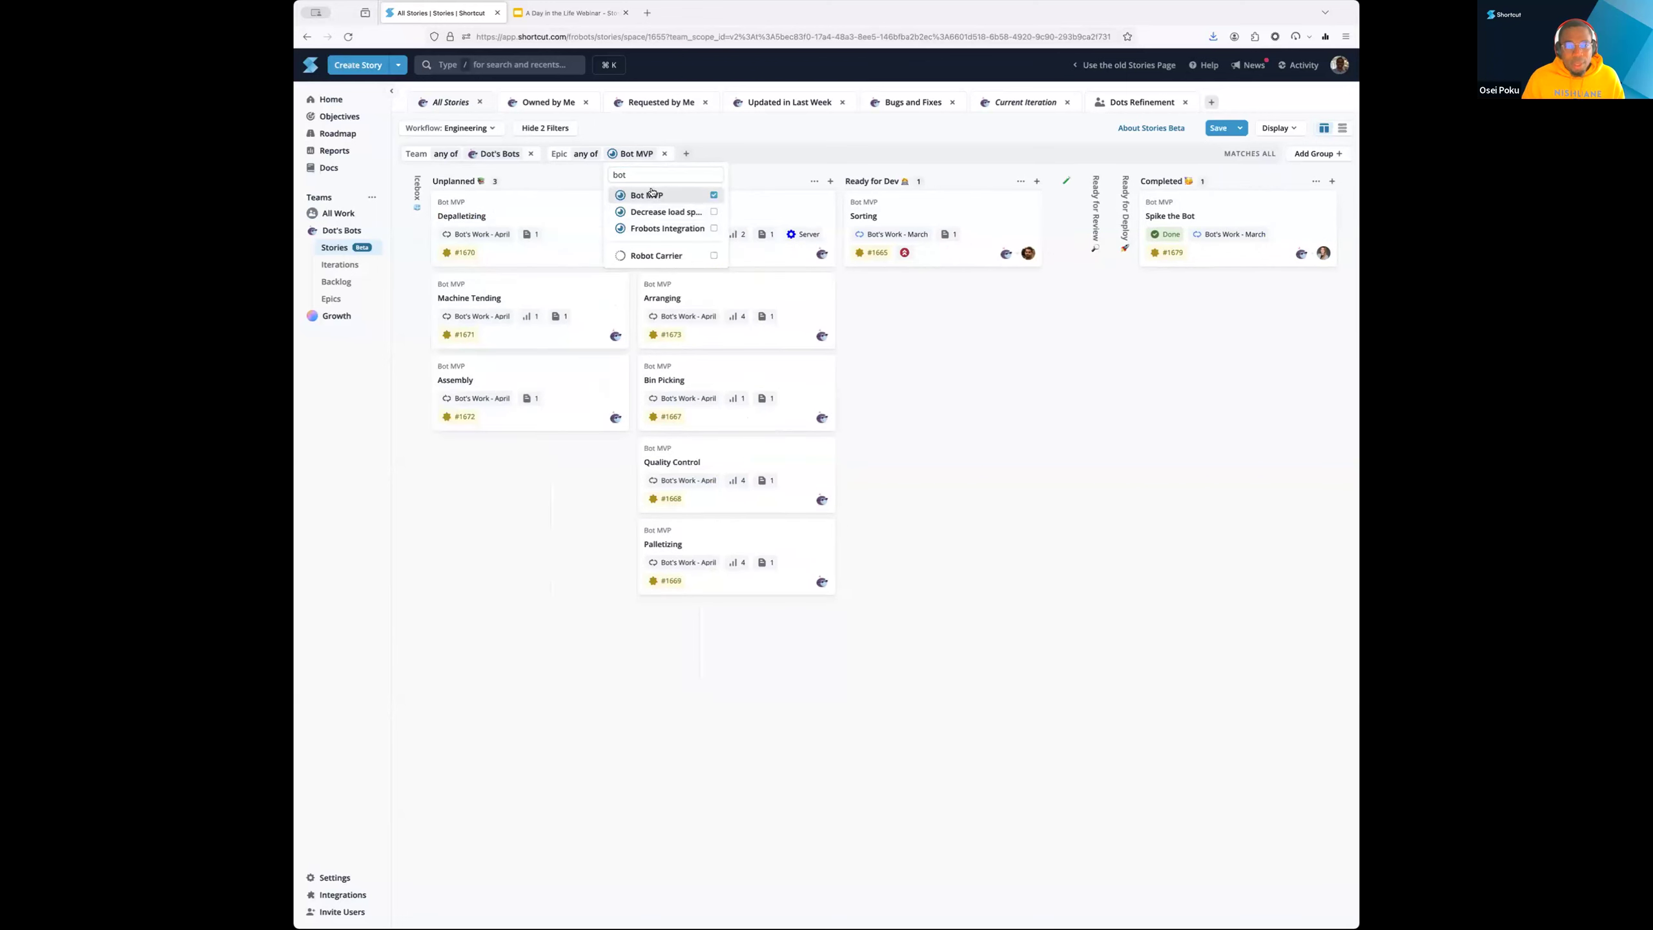
pyautogui.click(581, 173)
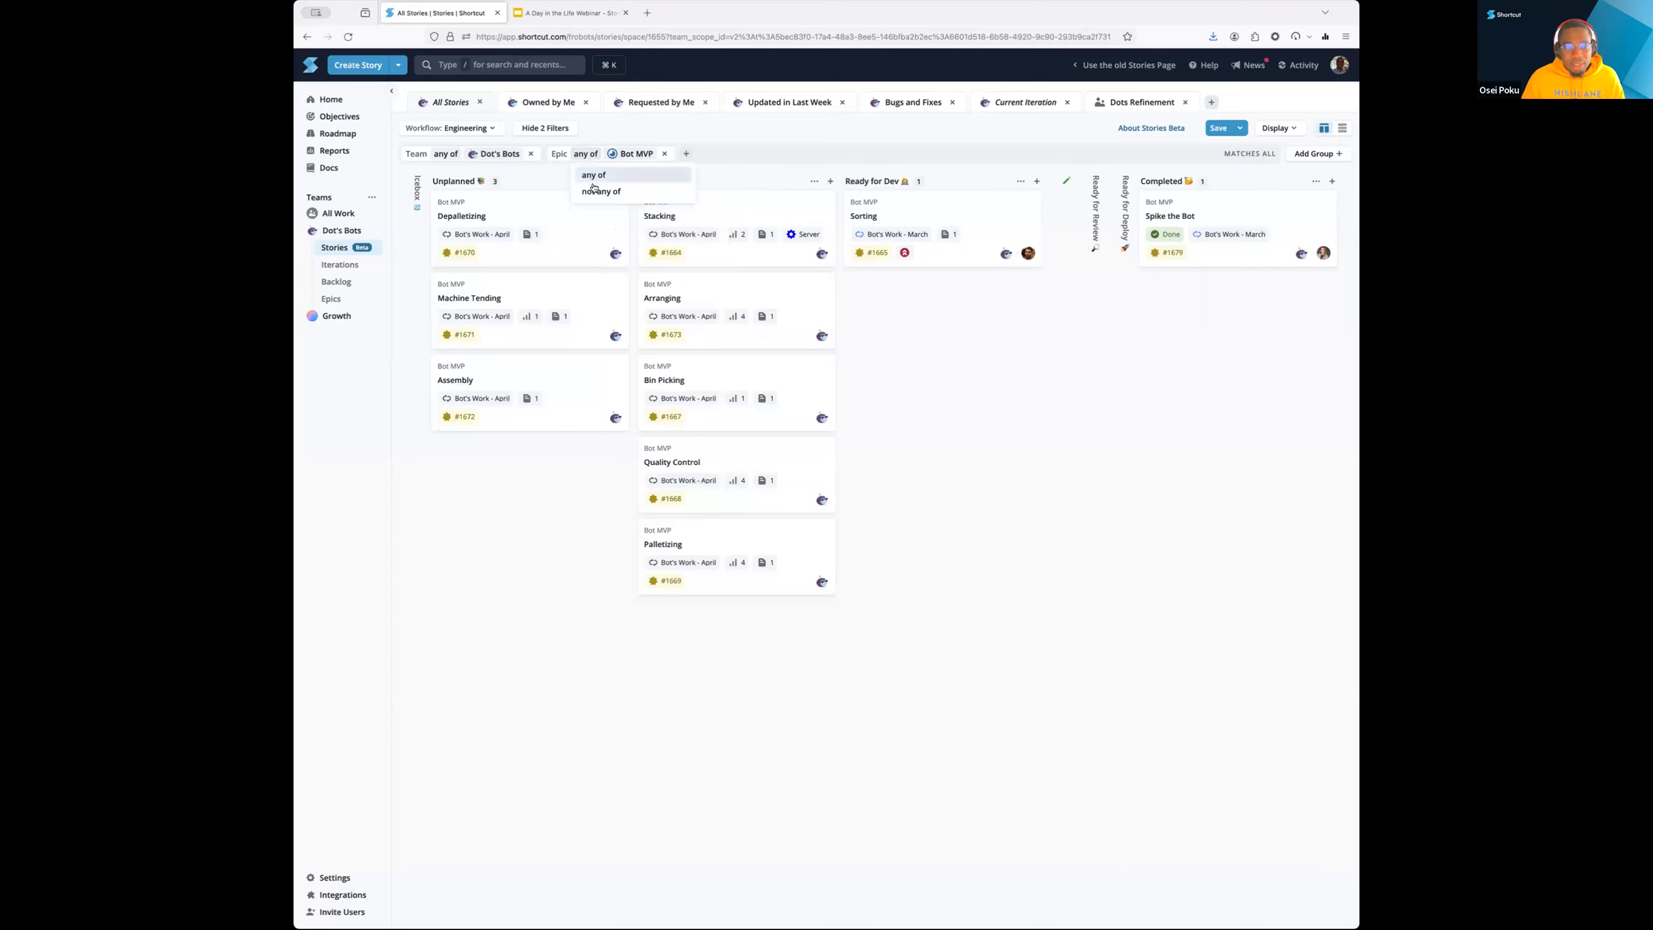
pyautogui.click(599, 197)
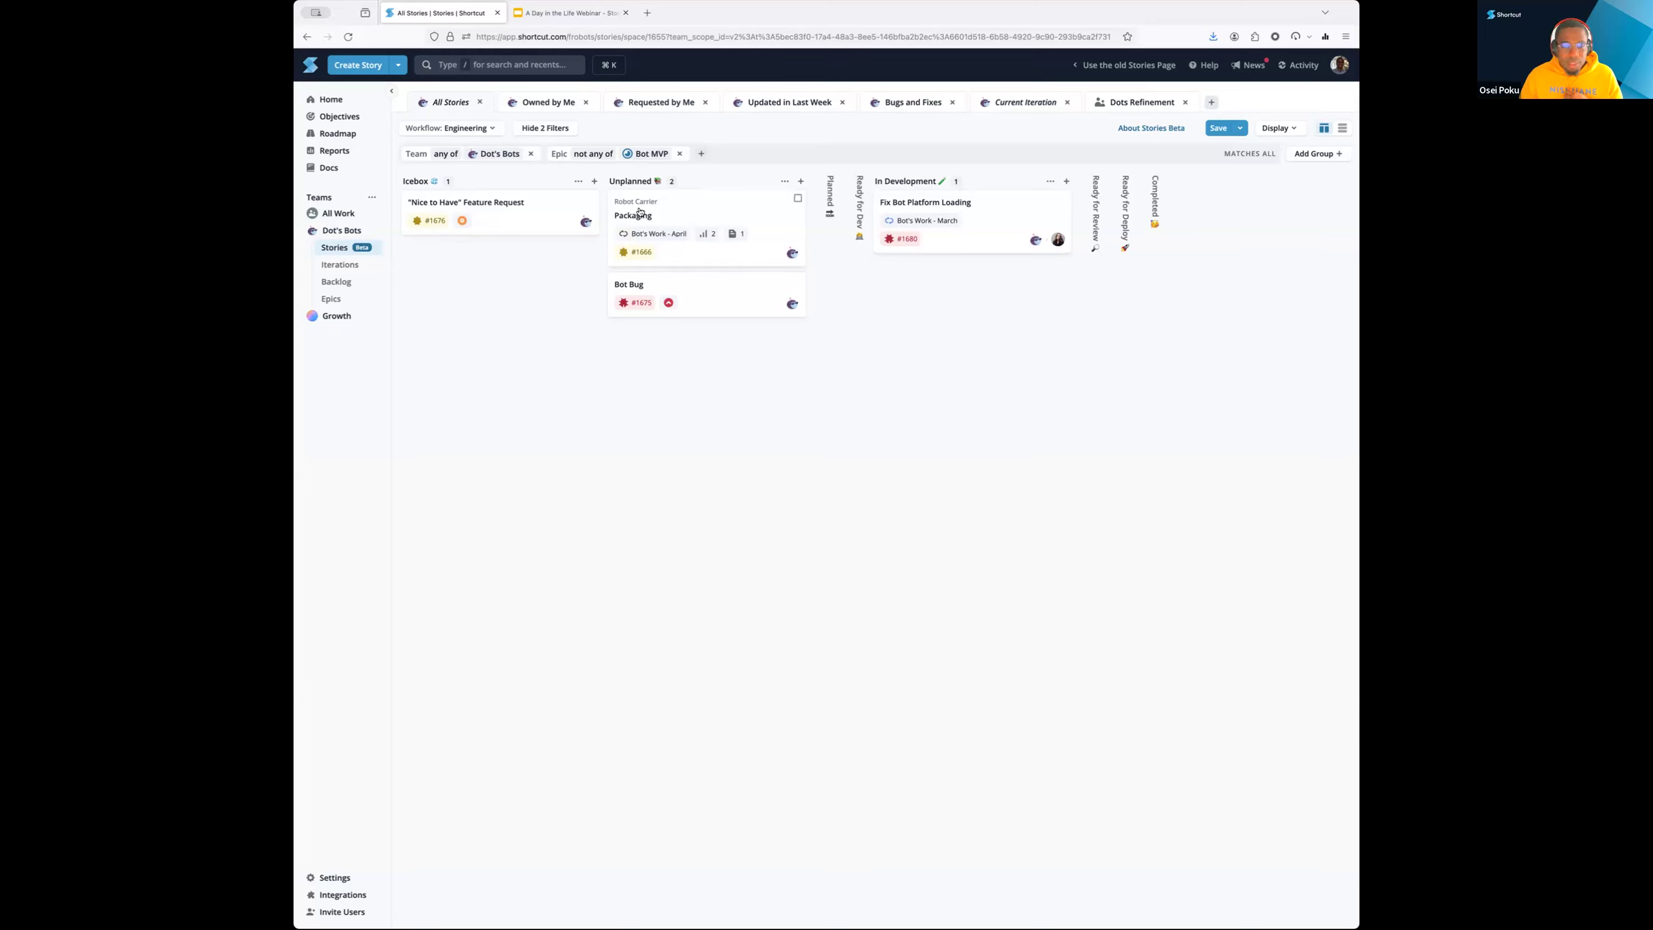
# Bulk-update the Packaging, Bot Bug and Fix Bot Platform Loading stories, setting their epic to Bot MVP
pyautogui.moveTo(650, 207)
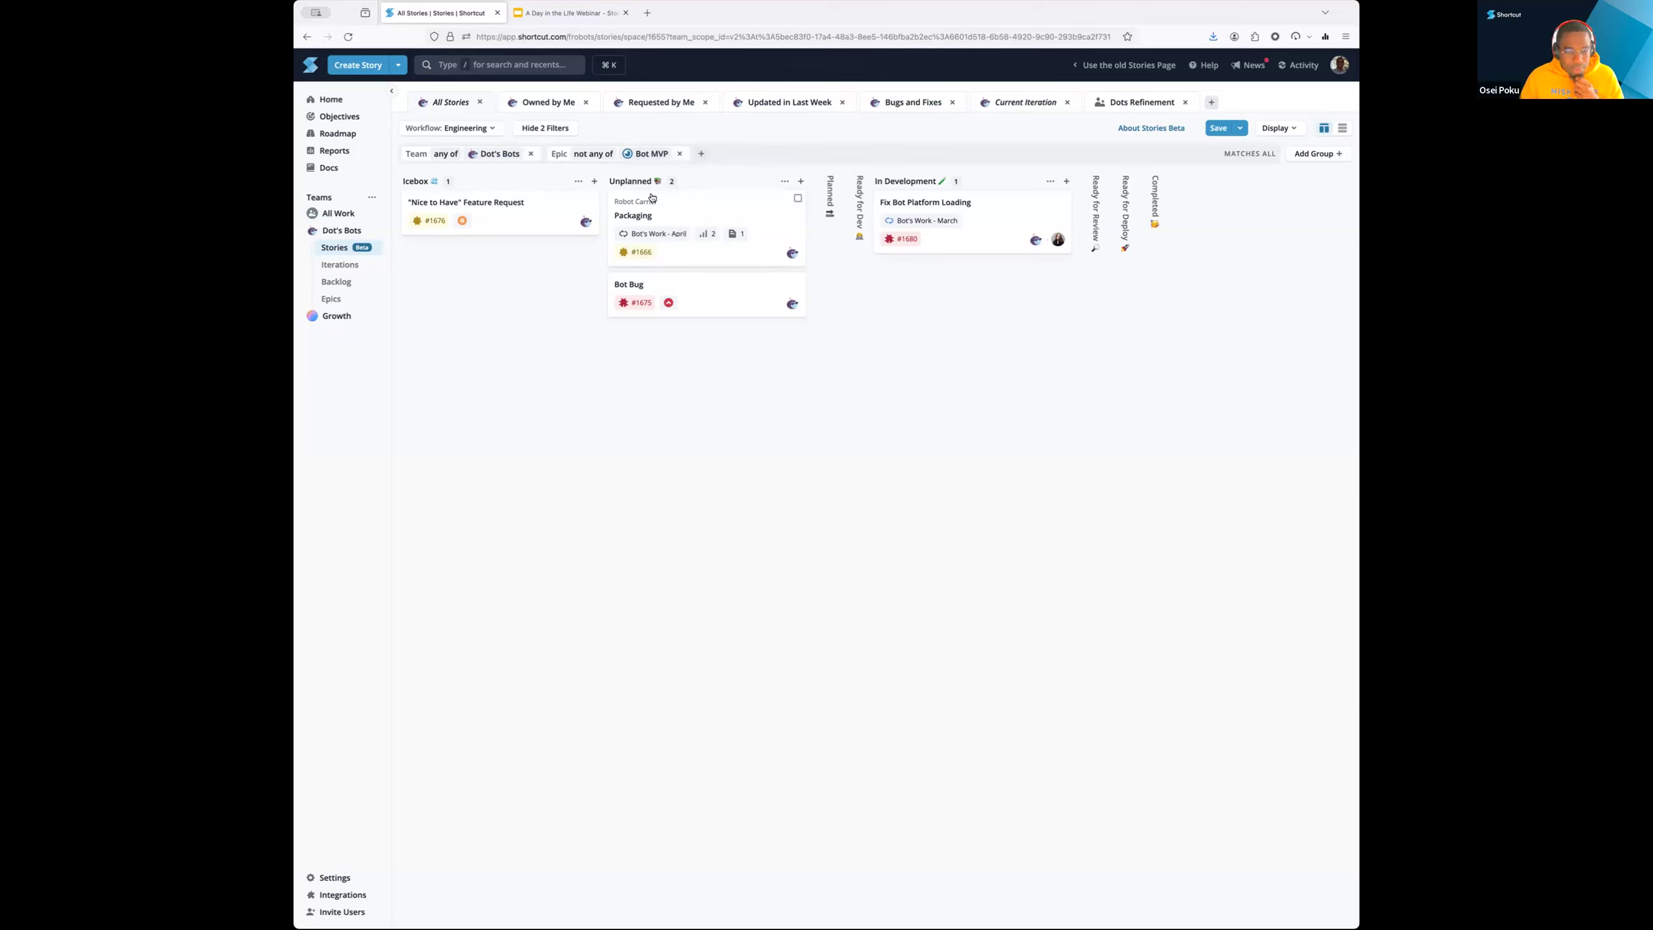
pyautogui.click(797, 198)
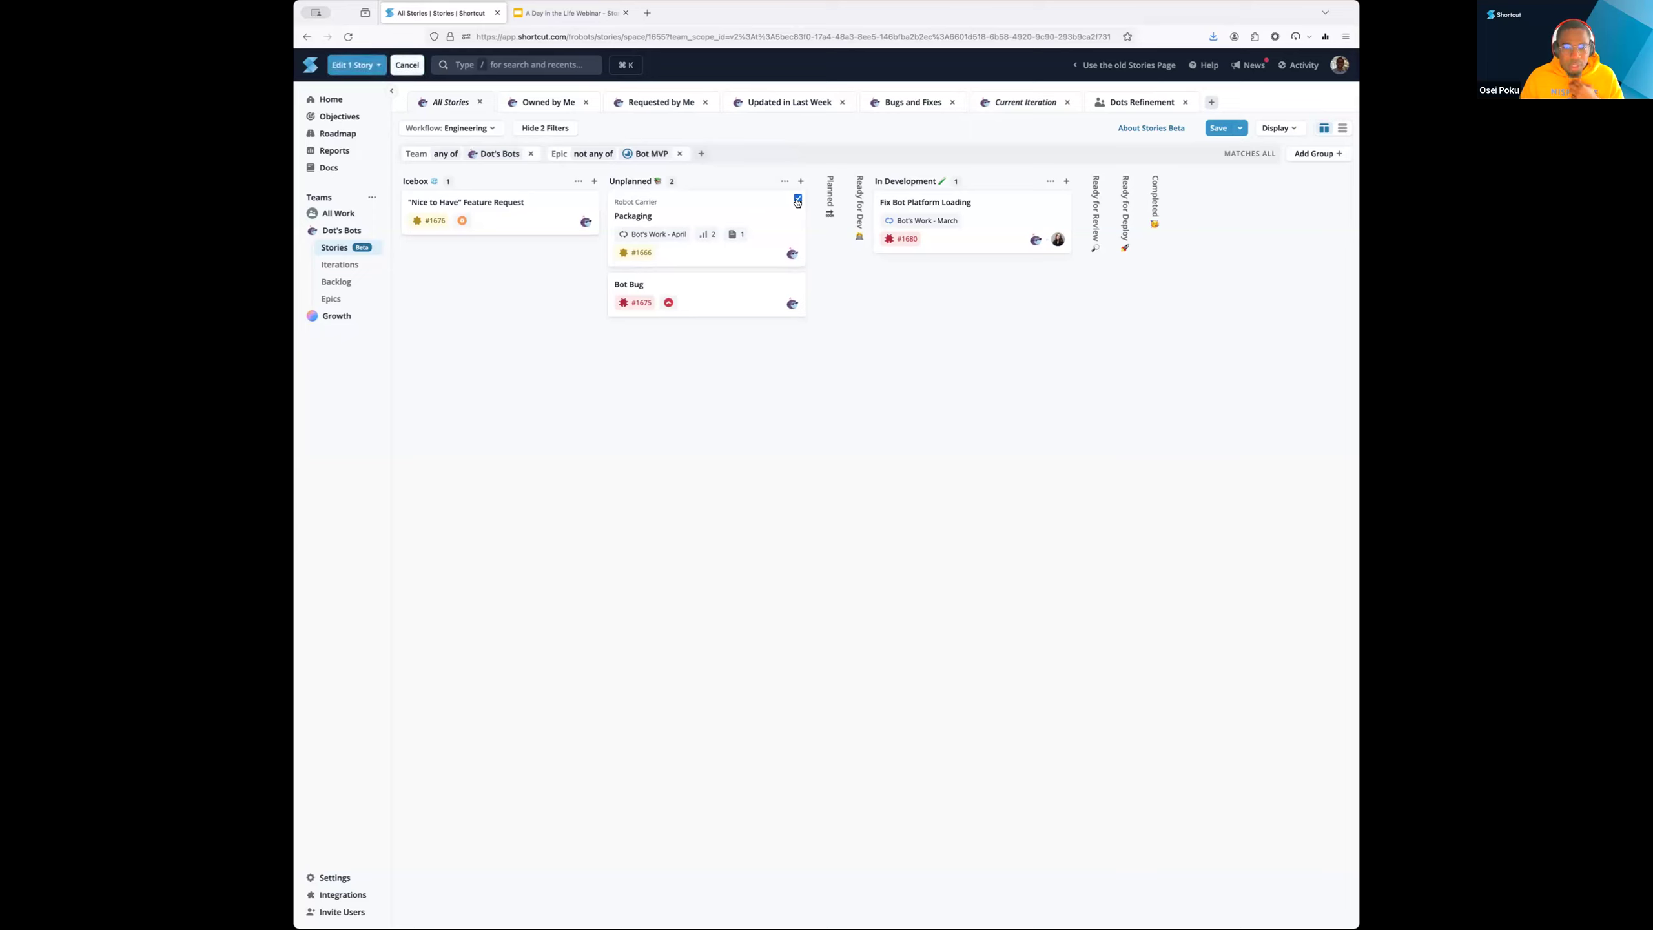
pyautogui.click(797, 280)
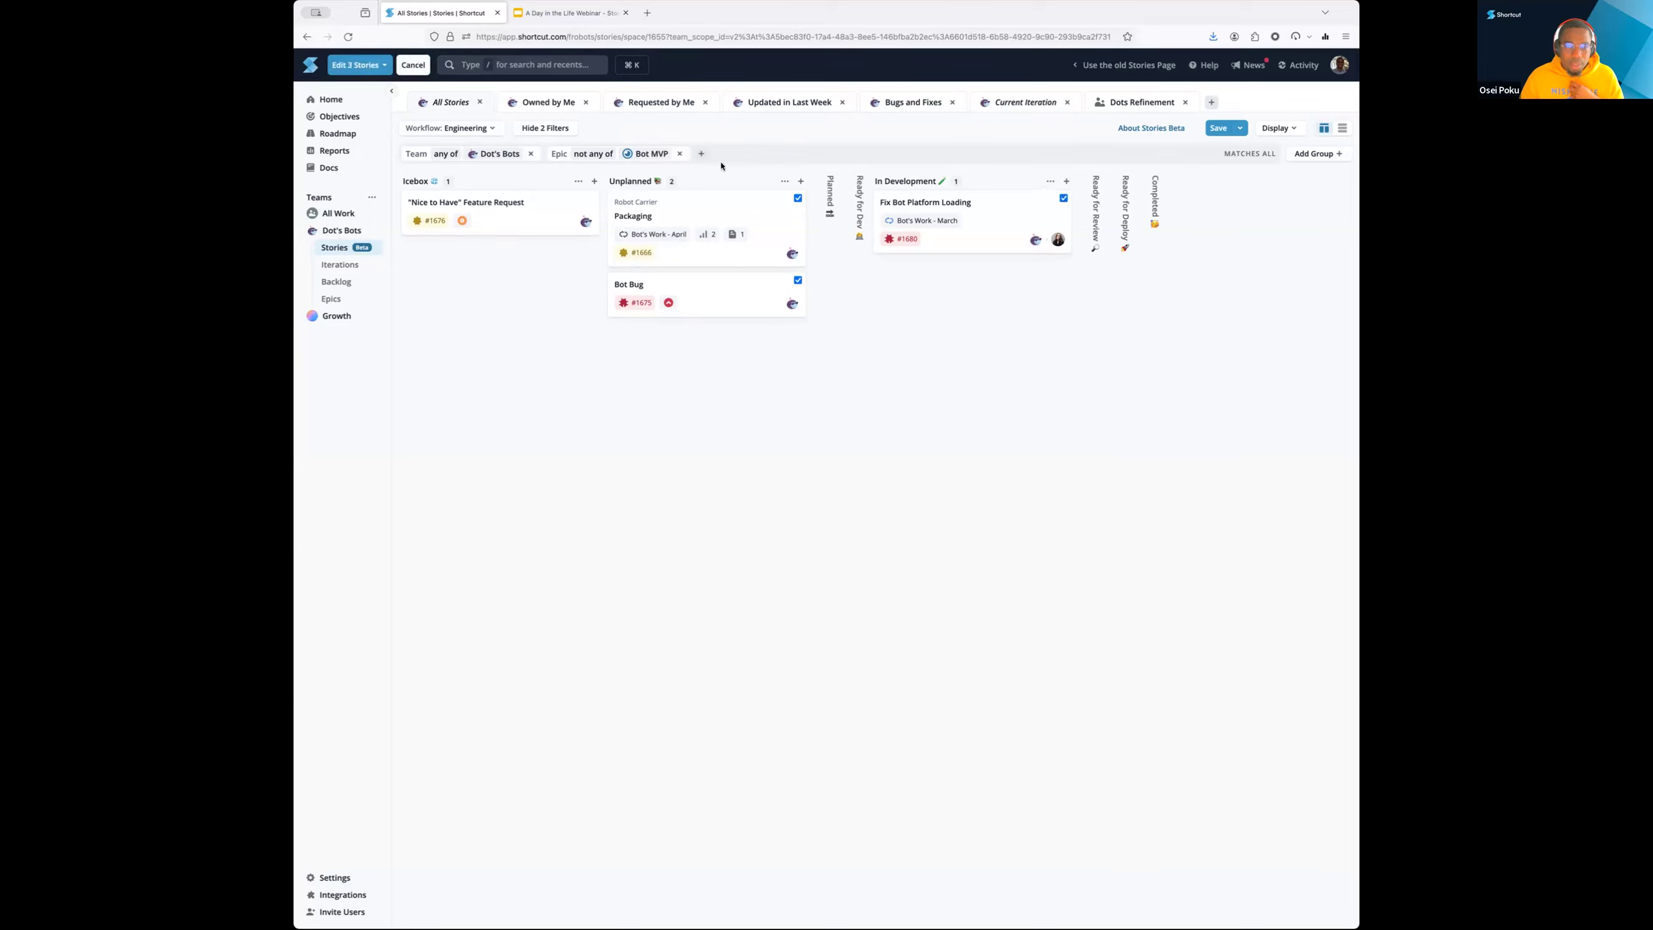
pyautogui.click(365, 65)
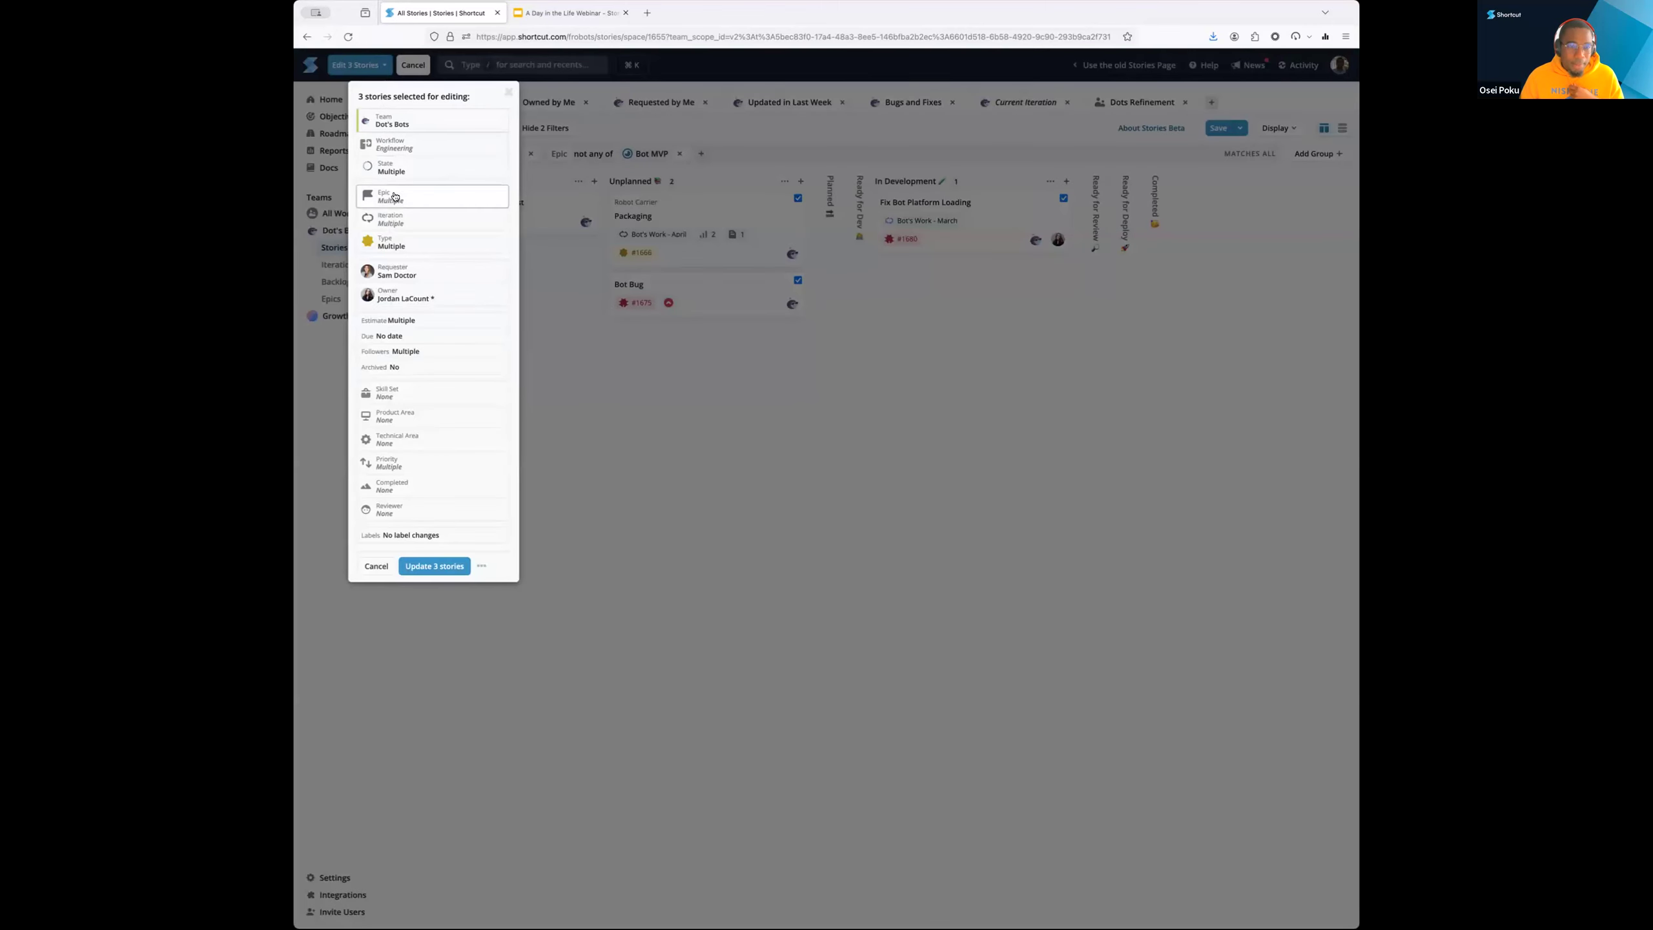
pyautogui.click(394, 196)
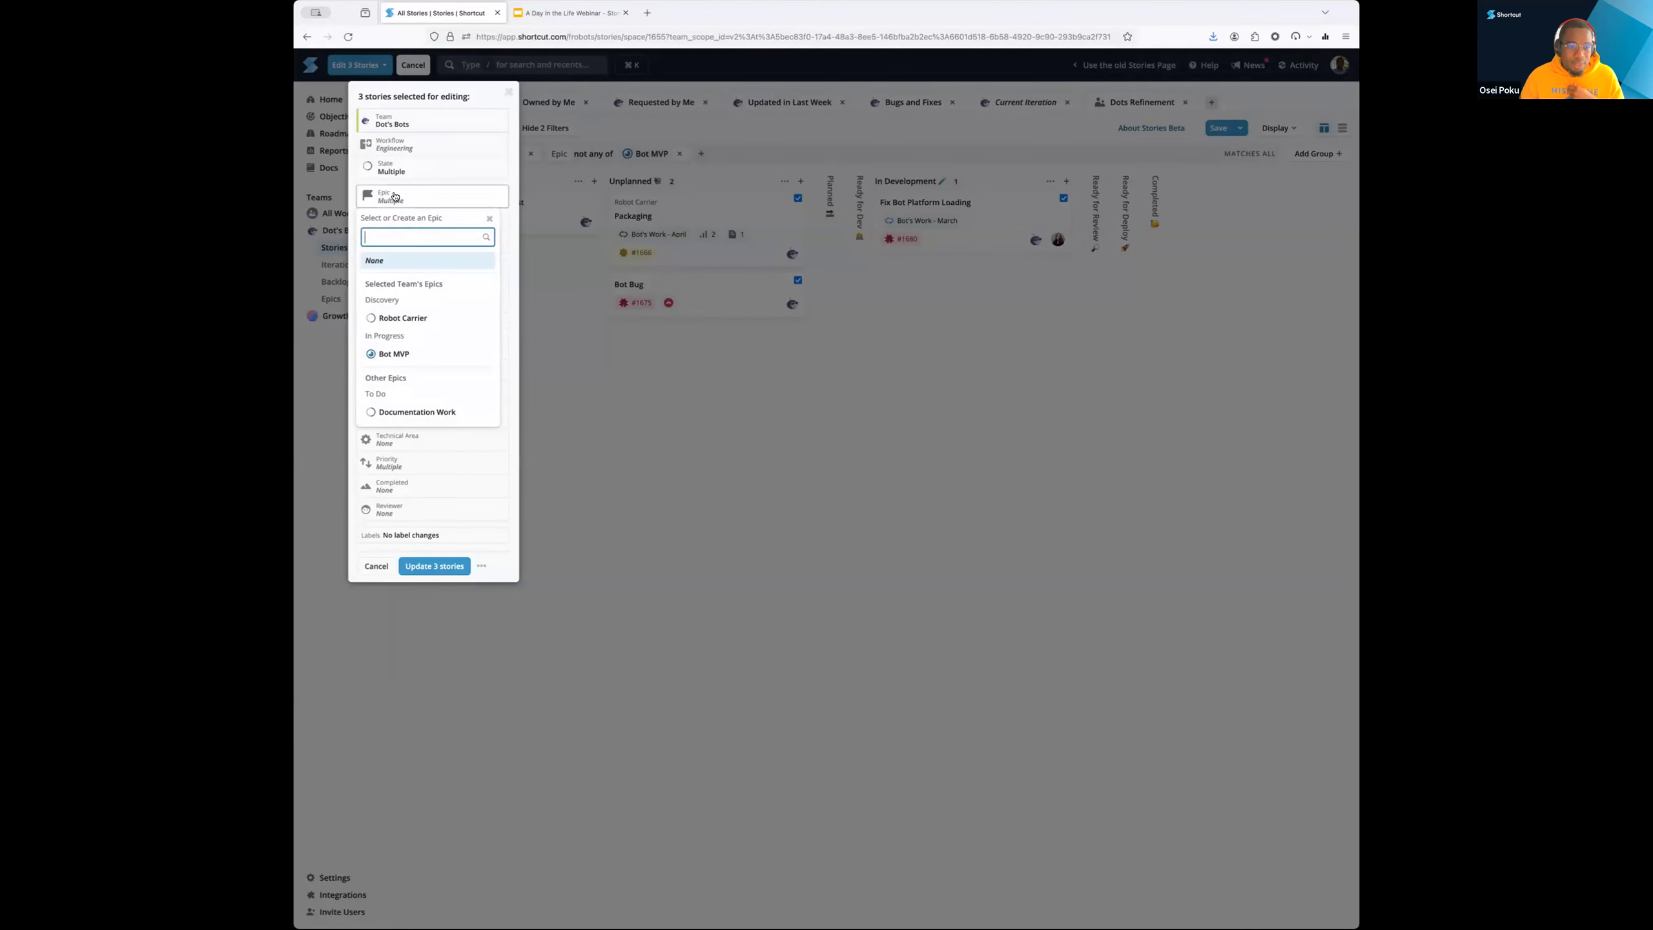
pyautogui.click(408, 355)
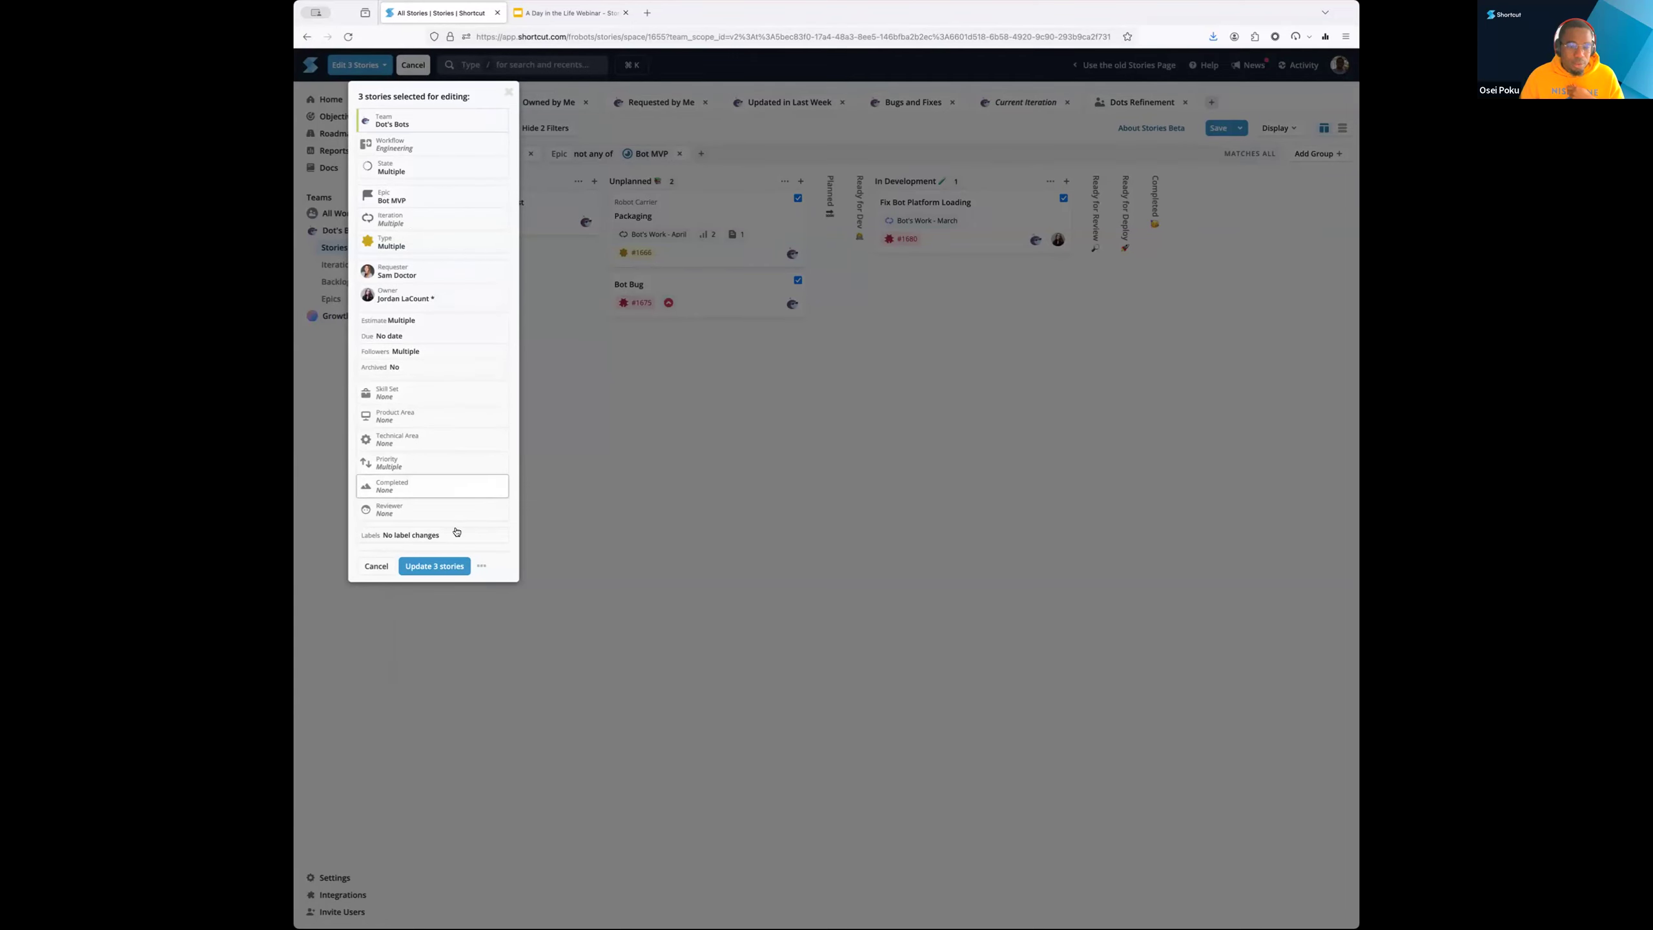
pyautogui.click(434, 565)
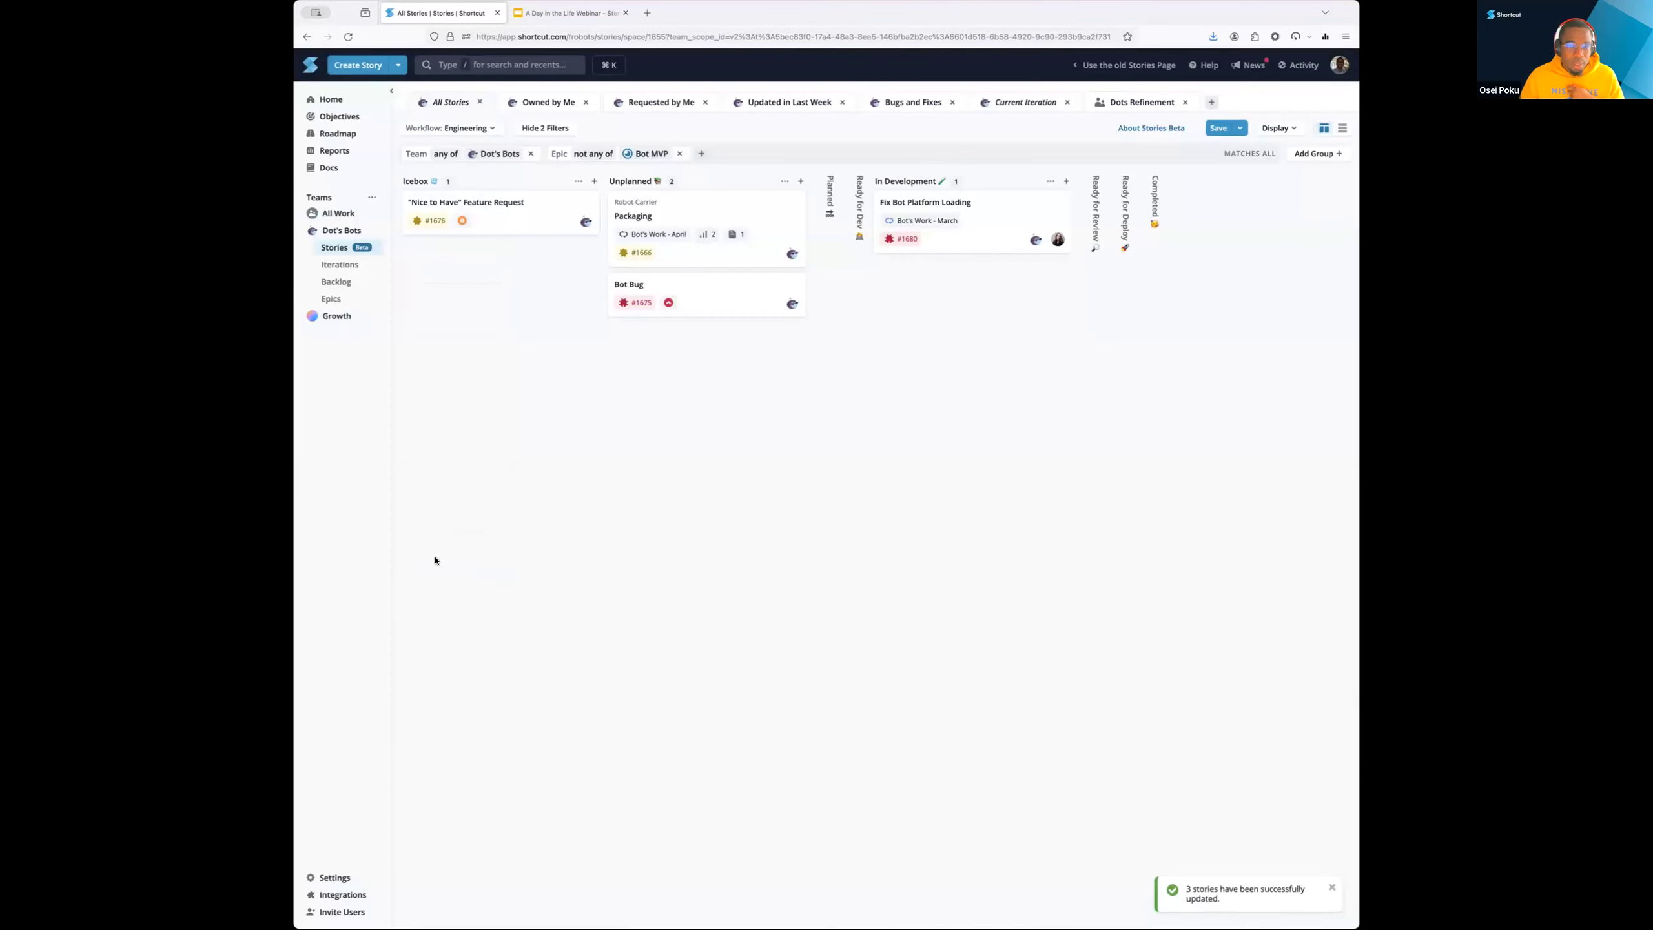